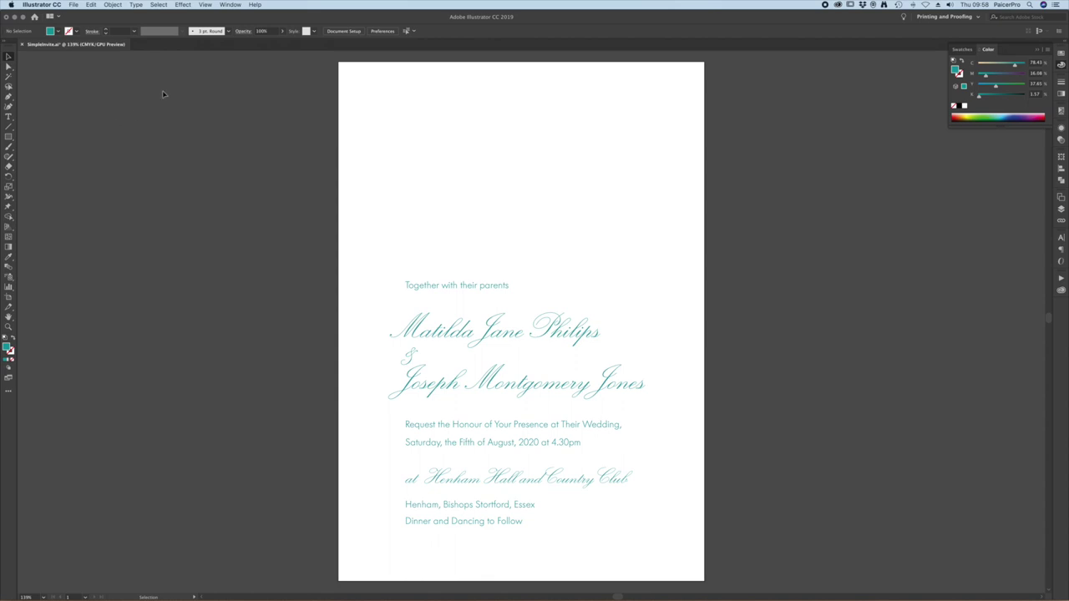
Step: Check the document's colour mode and close the dialog without changes
click(74, 5)
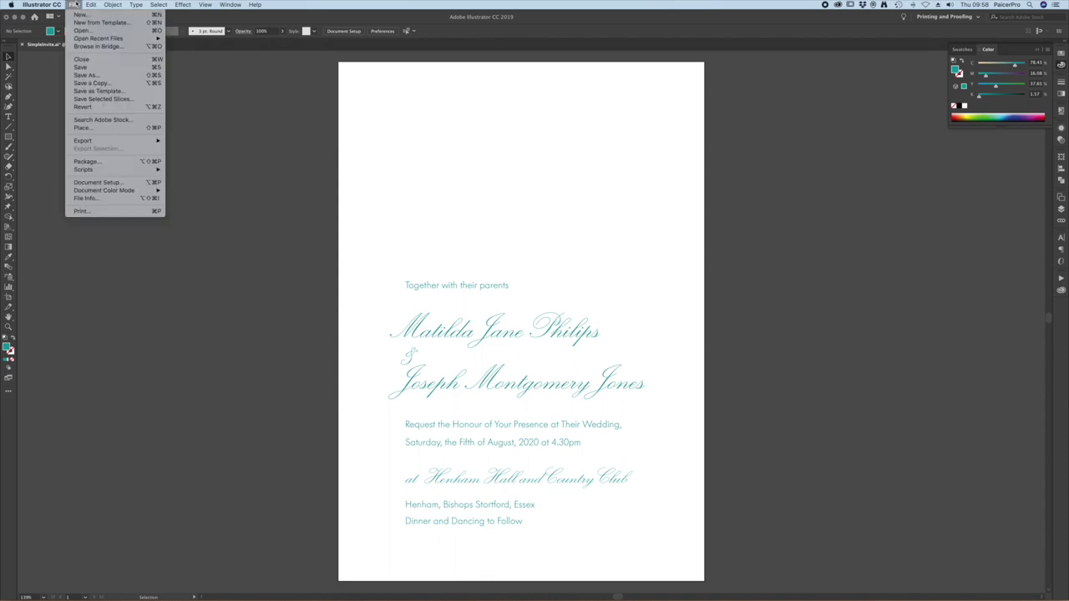
mouse_move(103, 191)
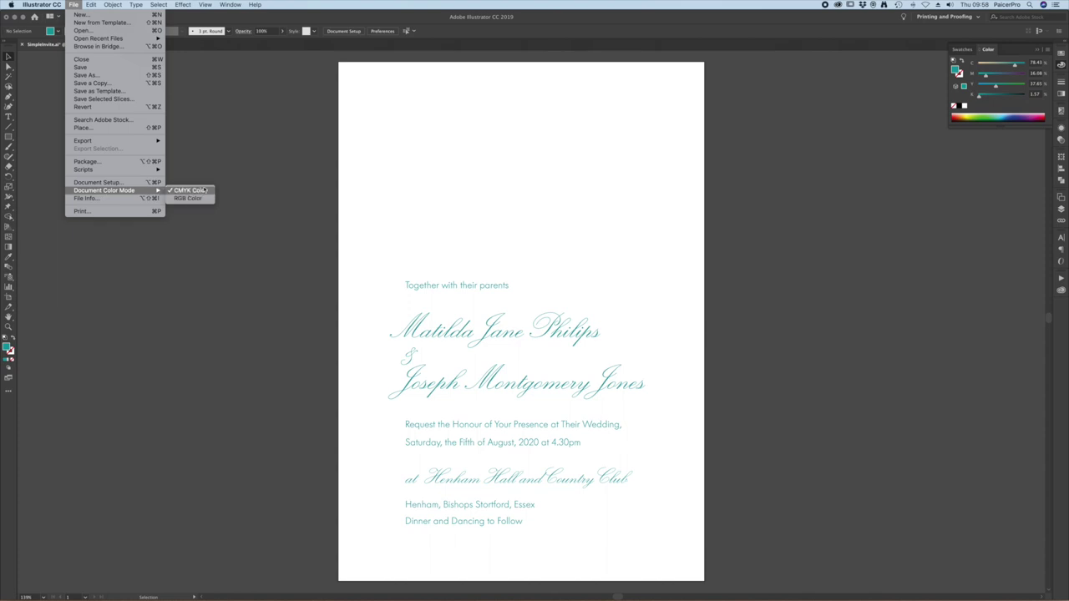
click(233, 164)
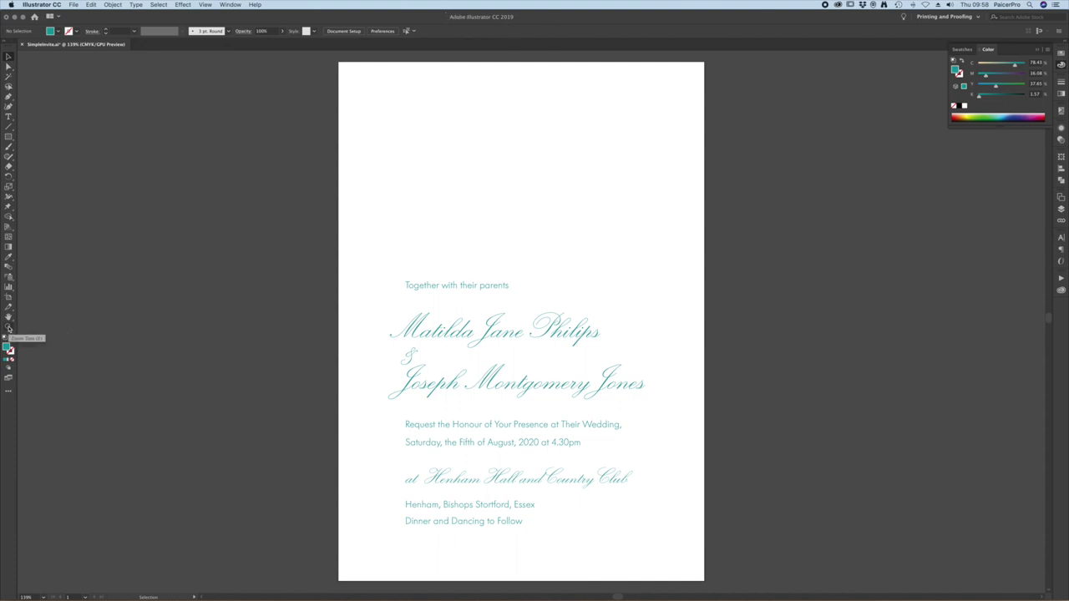
Step: Zoom in closely on 'Together with their parents', then fit the whole invitation back in view
click(8, 328)
drag(411, 285, 824, 358)
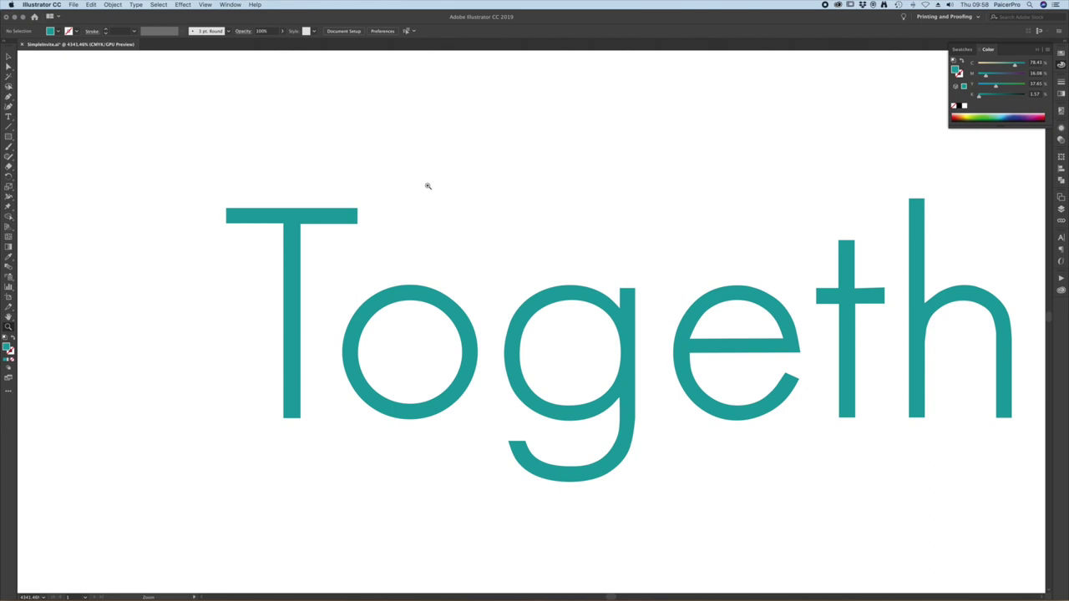
key(super+0)
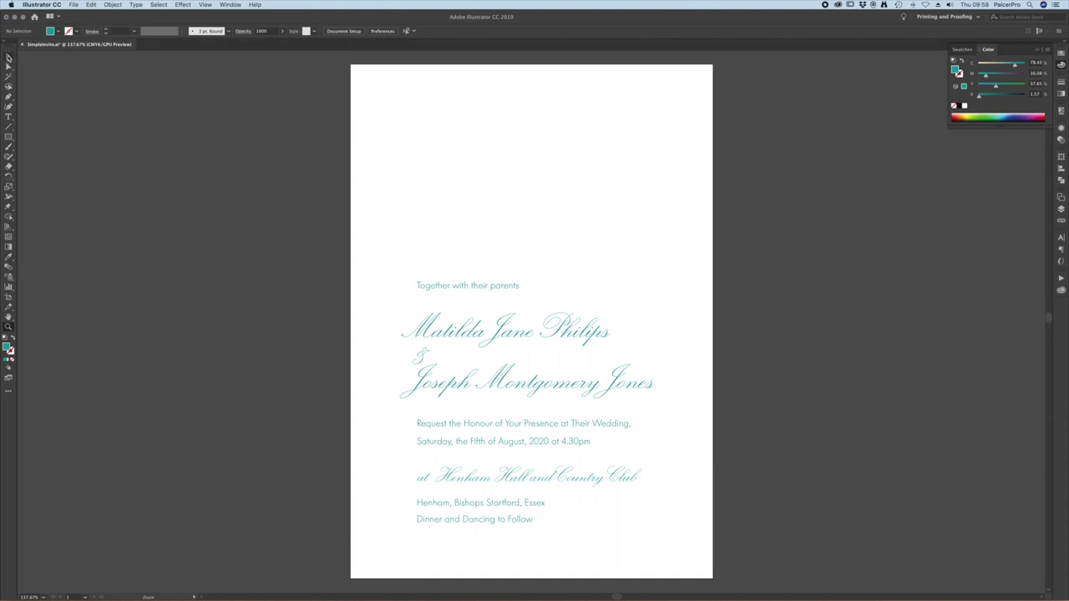
click(9, 57)
Step: Isolate the text group and set the 'Together with their parents' line to 100% black
click(503, 287)
double_click(503, 287)
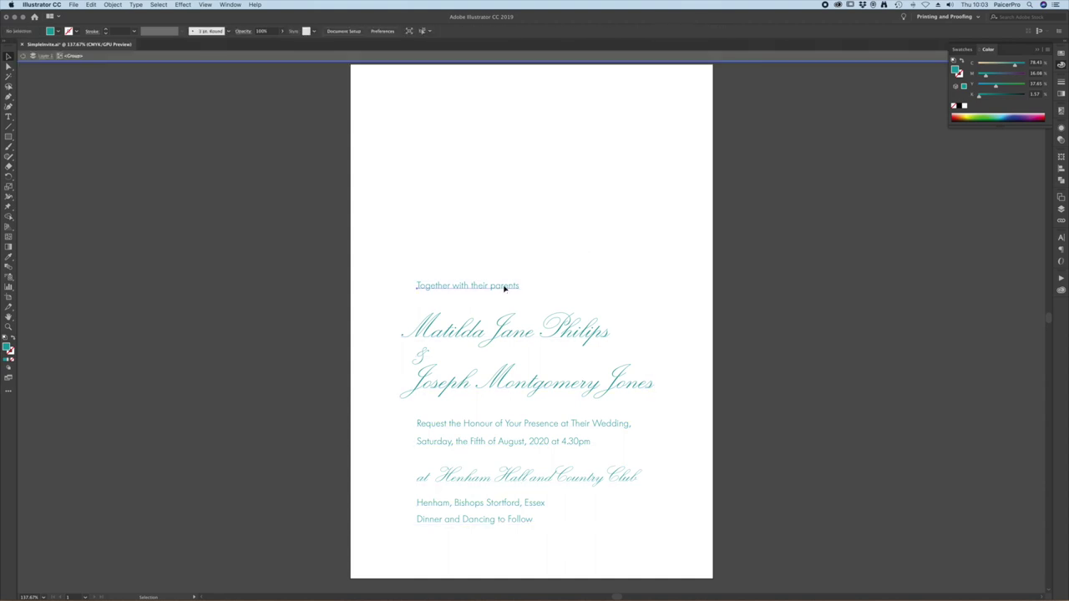
click(503, 287)
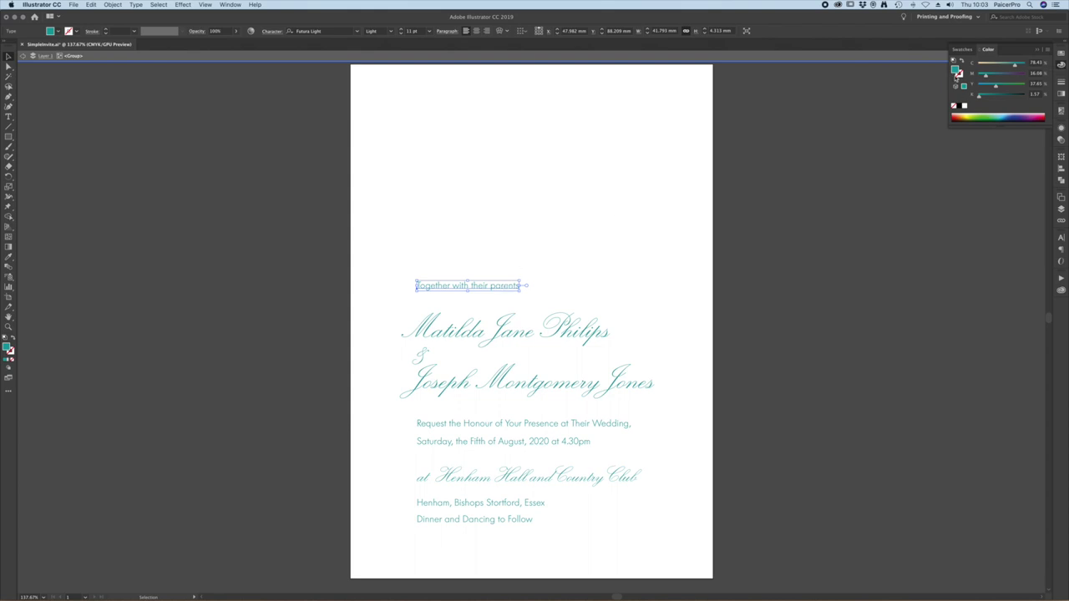
click(958, 107)
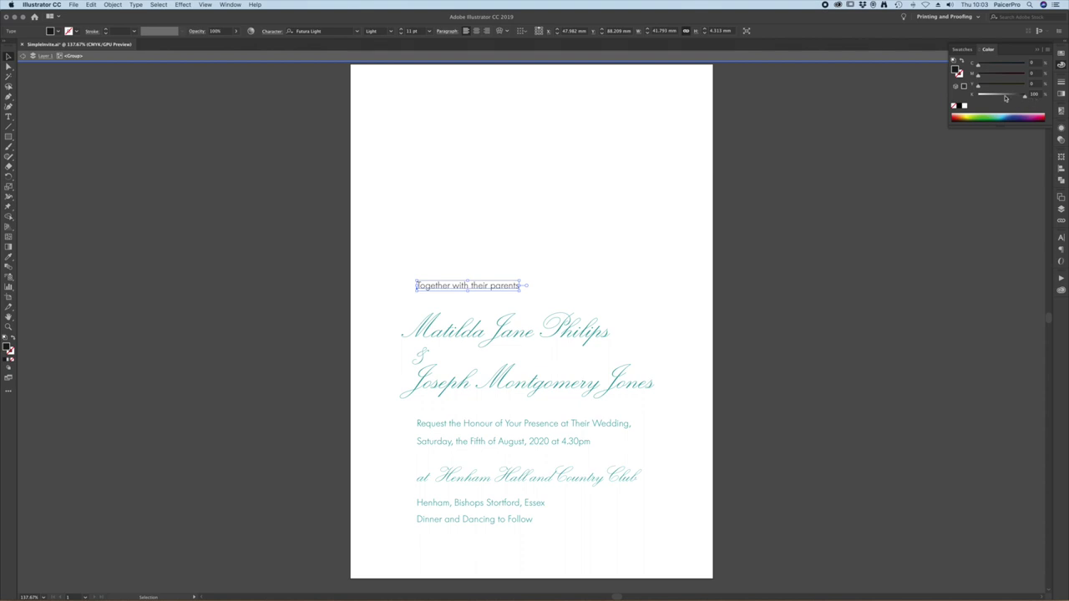
key(super+z)
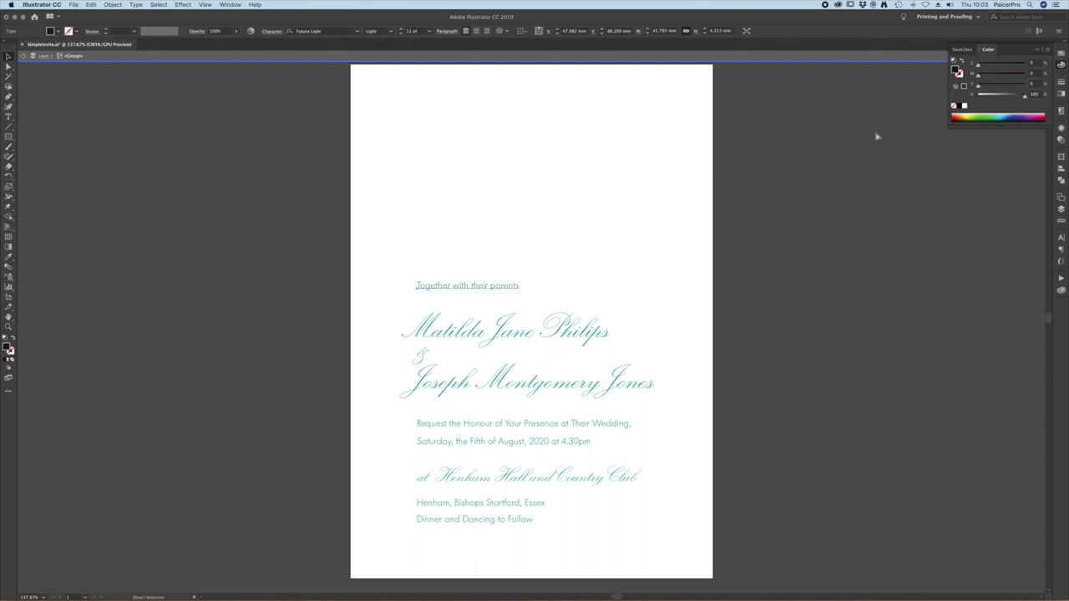
click(496, 285)
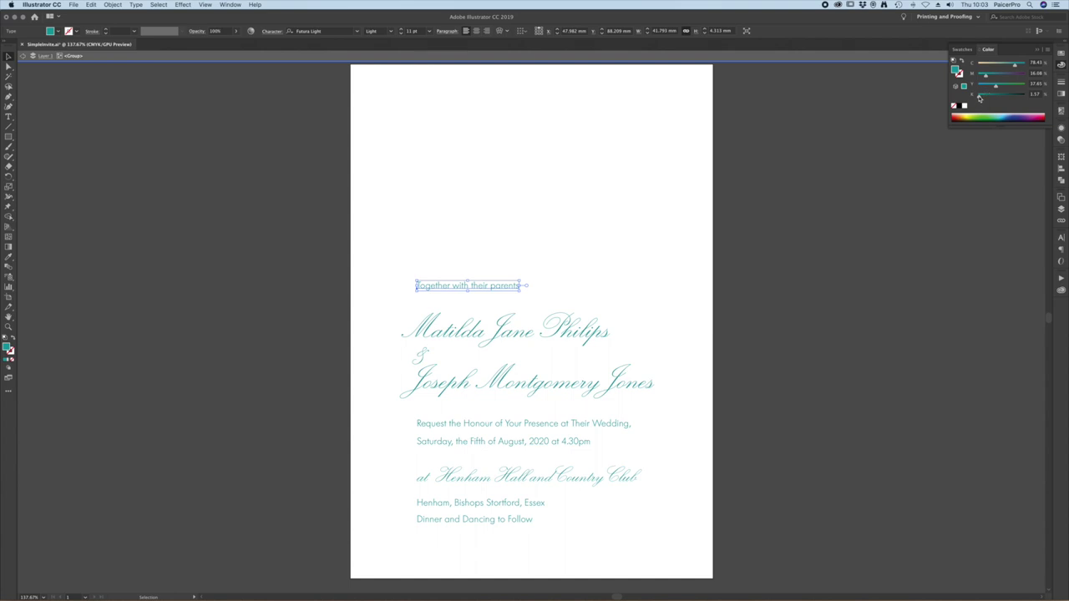
drag(980, 95, 973, 67)
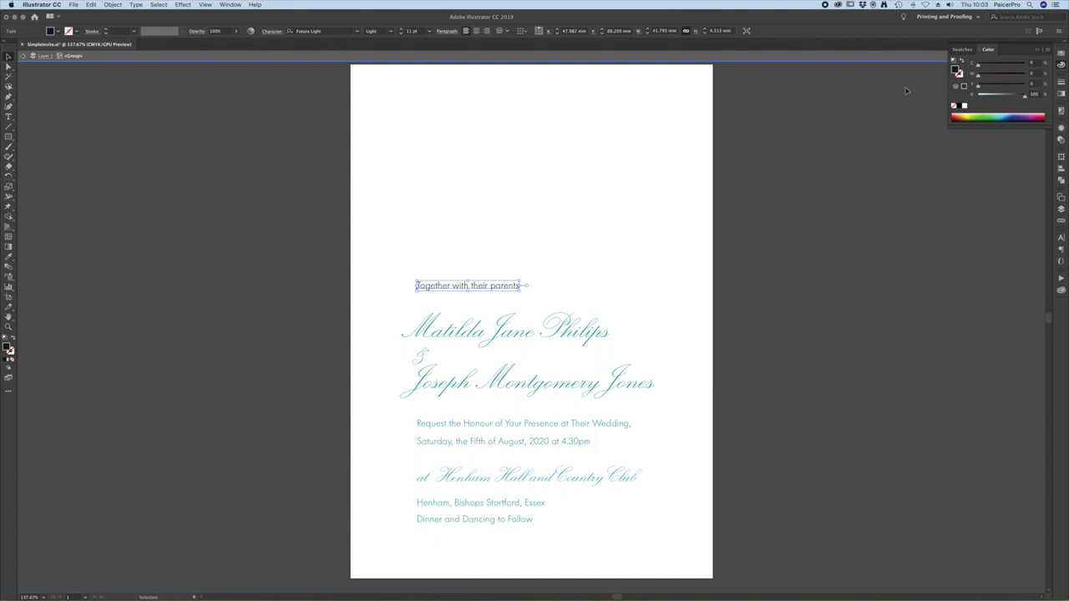
click(779, 187)
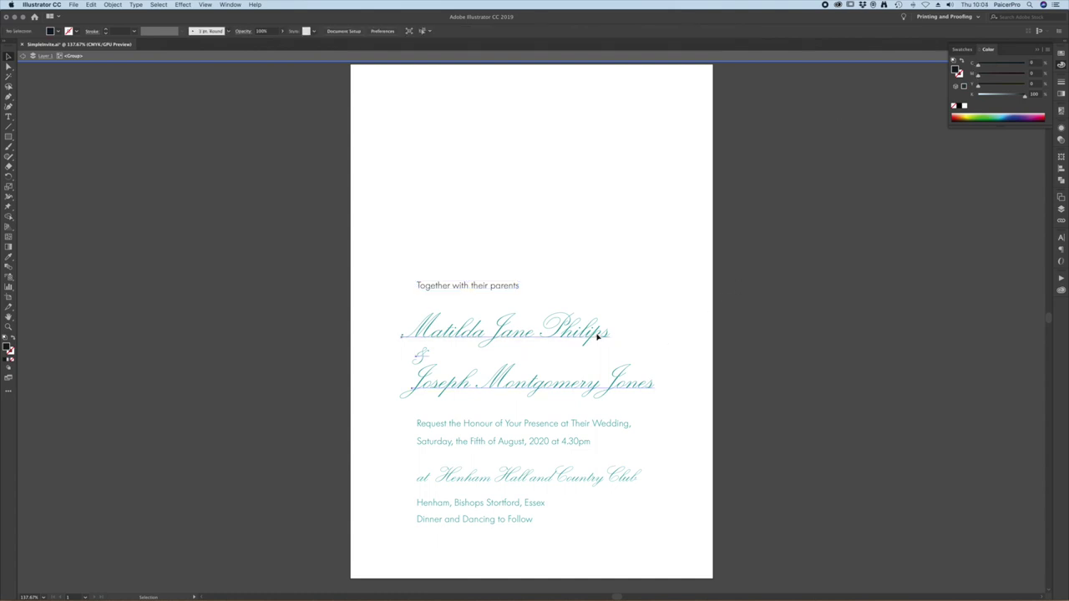
Step: Make the names, request, Saturday date, Henham Hall venue and Dinner and Dancing lines 100% black
click(599, 336)
shift+click(563, 425)
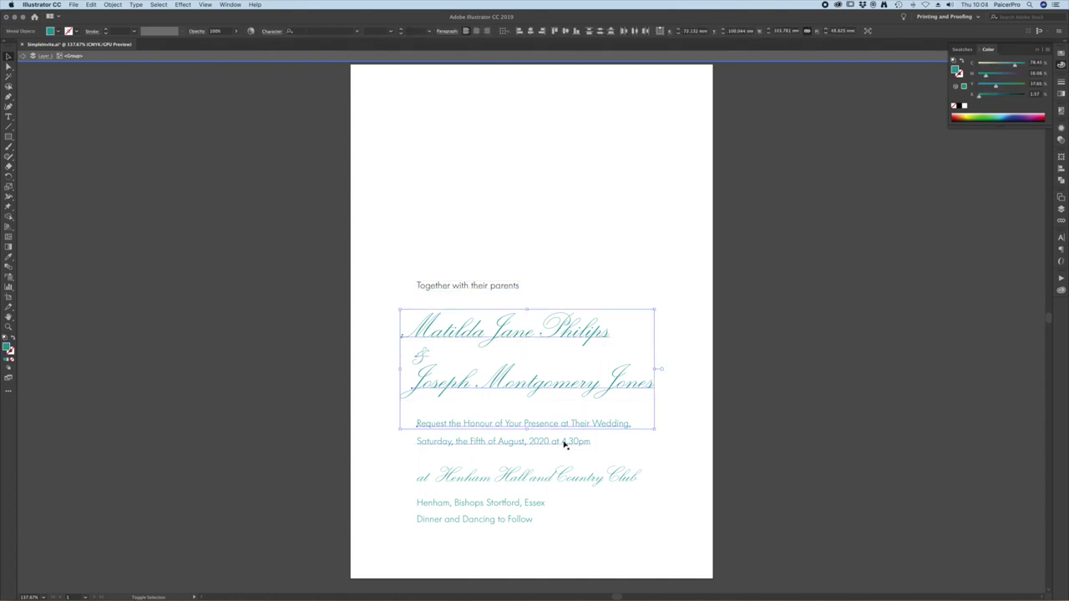
shift+click(563, 442)
shift+click(567, 482)
shift+click(515, 503)
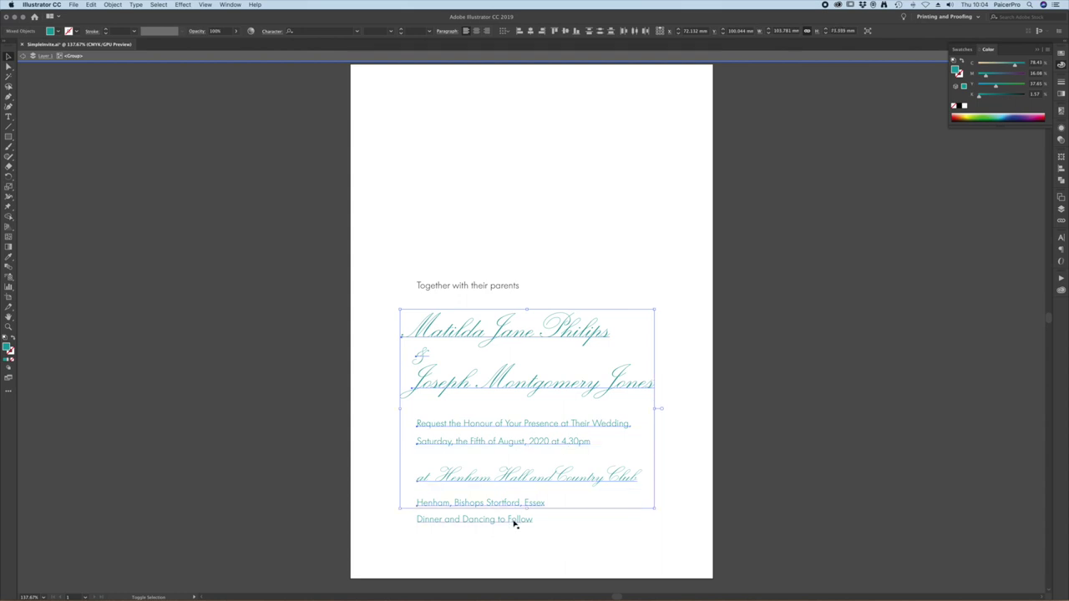
shift+click(515, 520)
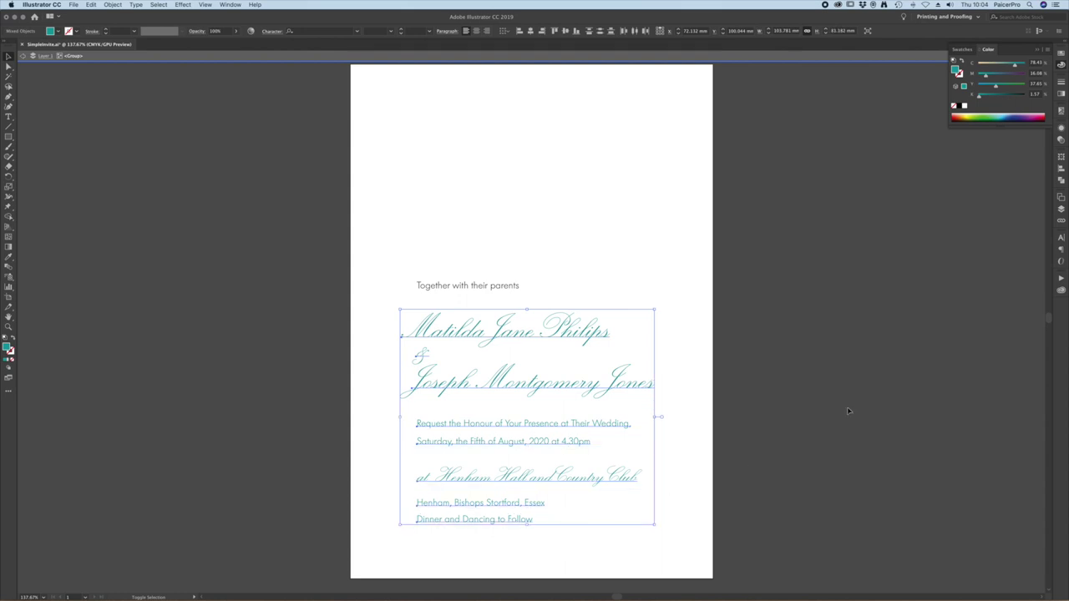
click(962, 106)
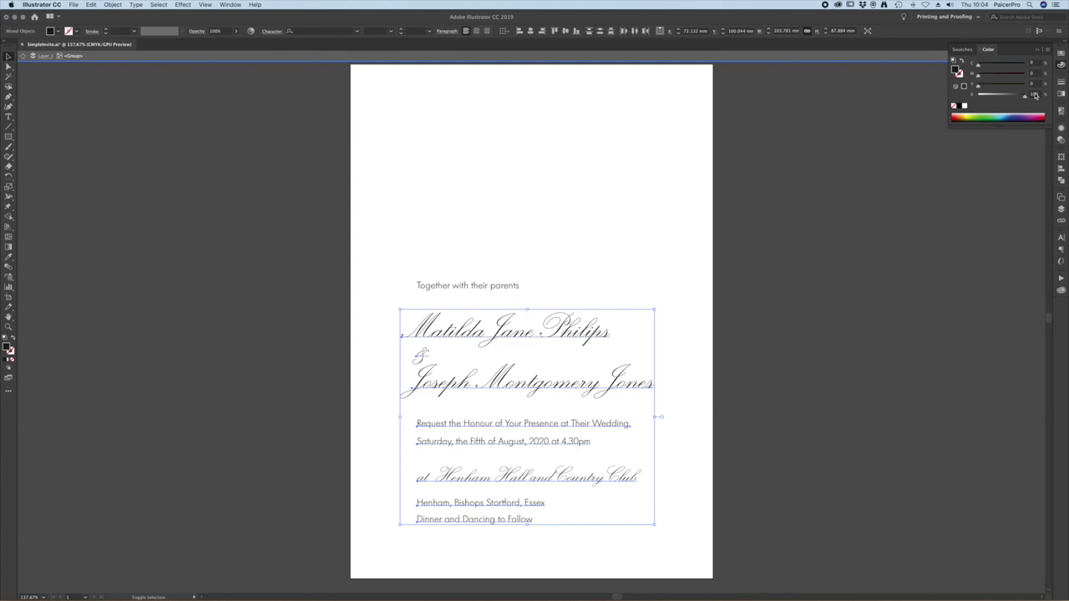
click(741, 219)
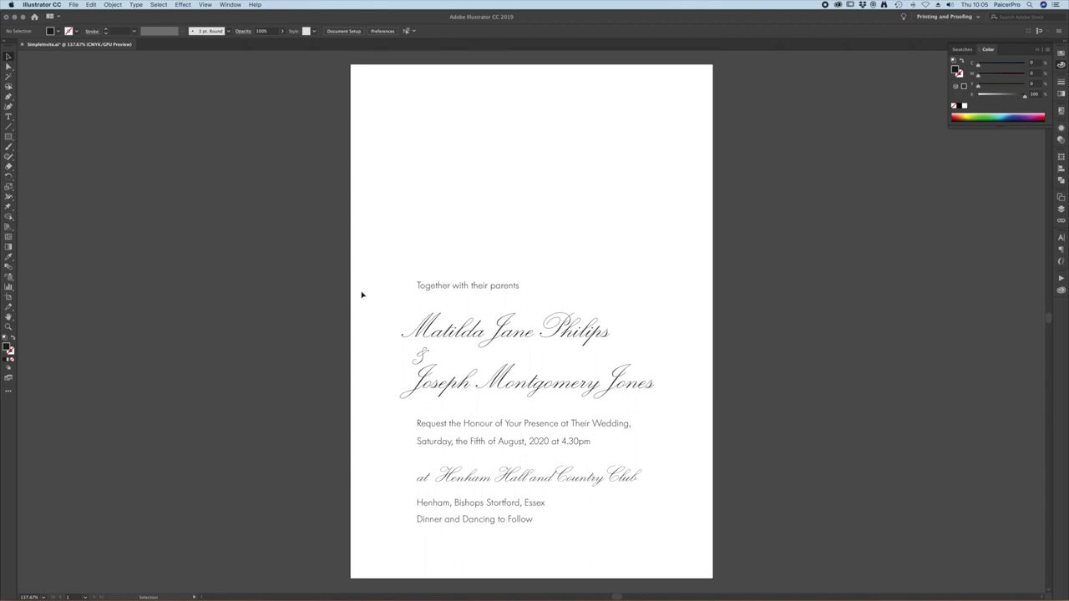
Step: Convert the selected invitation text to outlines with Type > Create Outlines
click(447, 288)
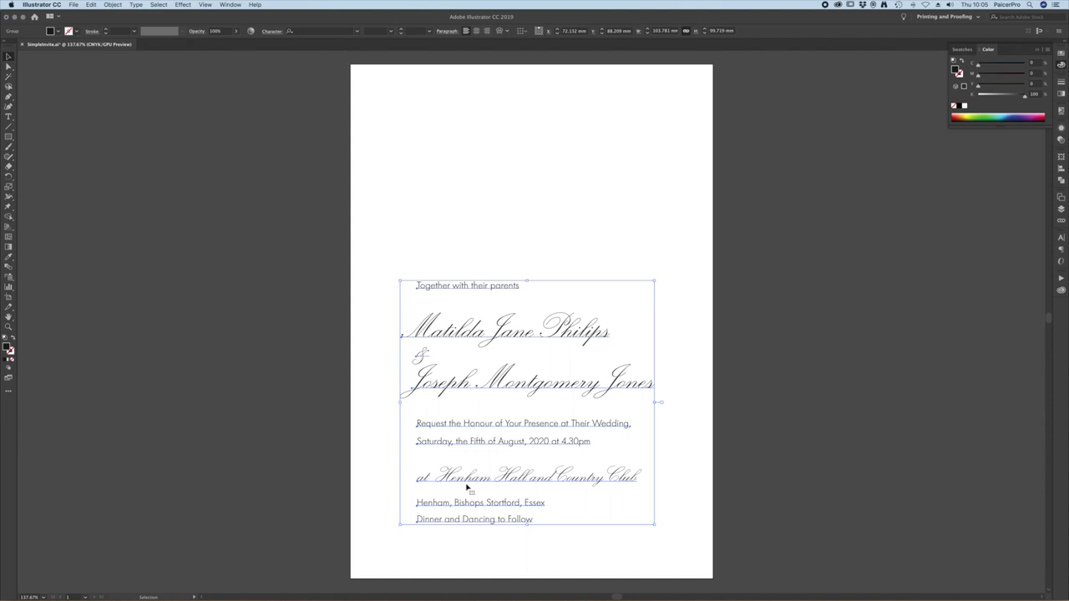
click(134, 5)
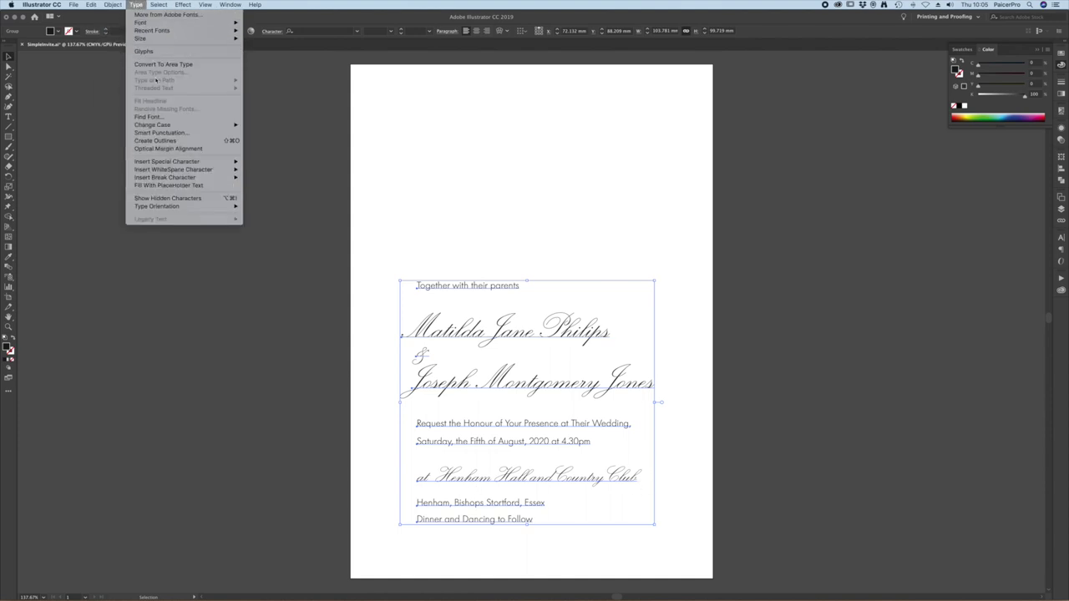
click(170, 142)
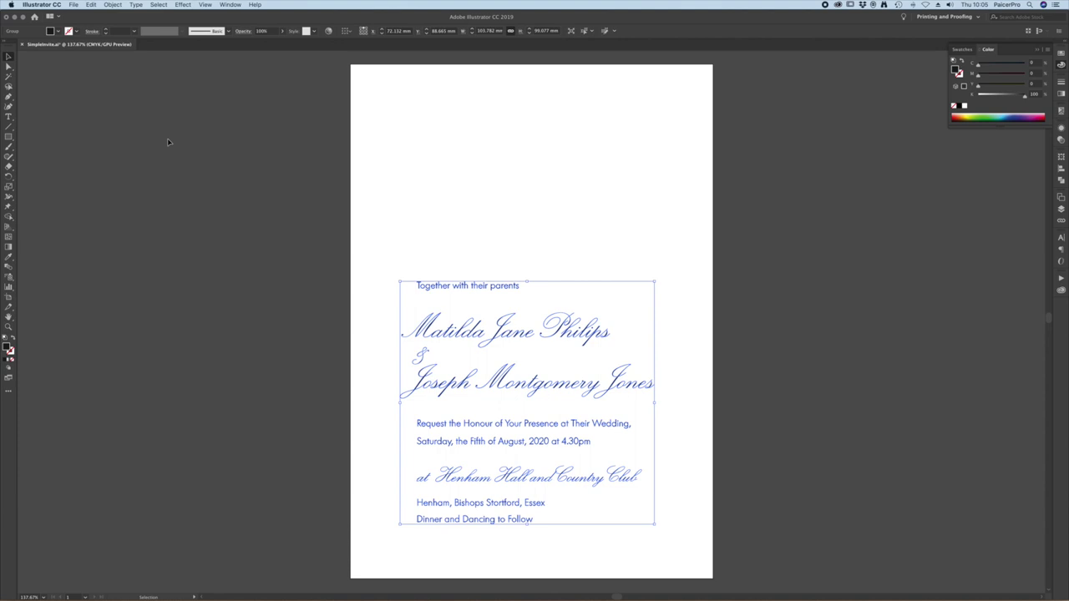
Step: Ungroup the outlined text with Object > Ungroup and deselect
click(114, 5)
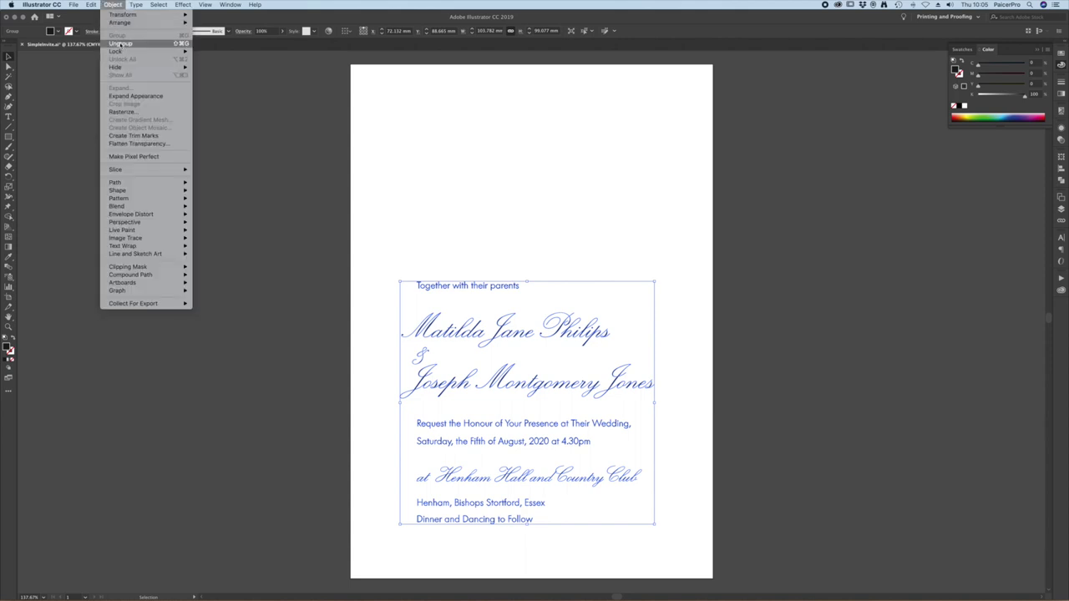
click(119, 43)
click(272, 206)
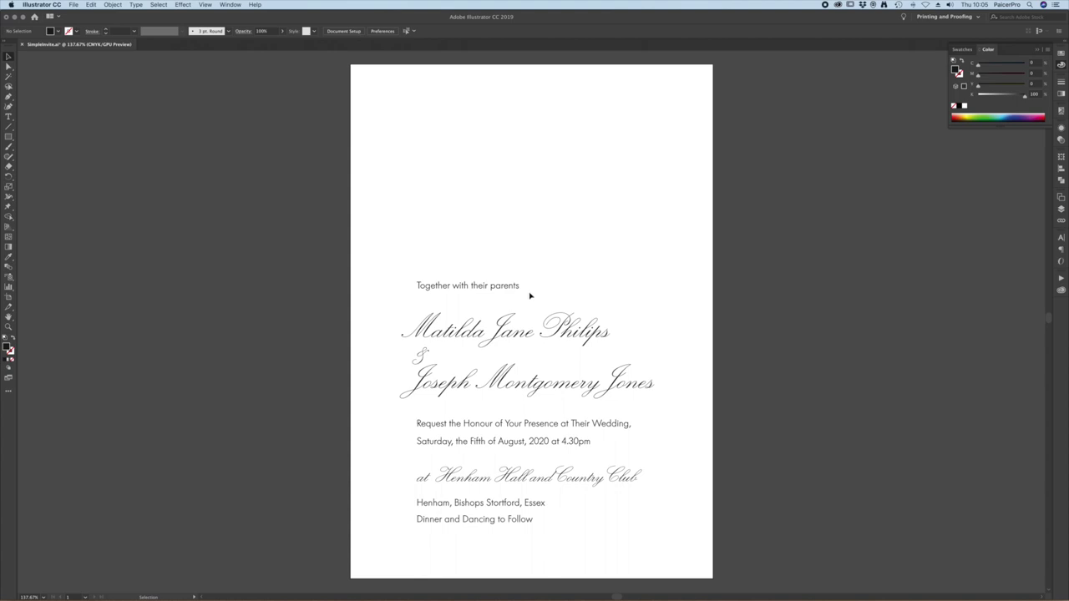
Step: Select the 'Together with their parents' and names outlines and zoom in to inspect them
drag(507, 287, 573, 335)
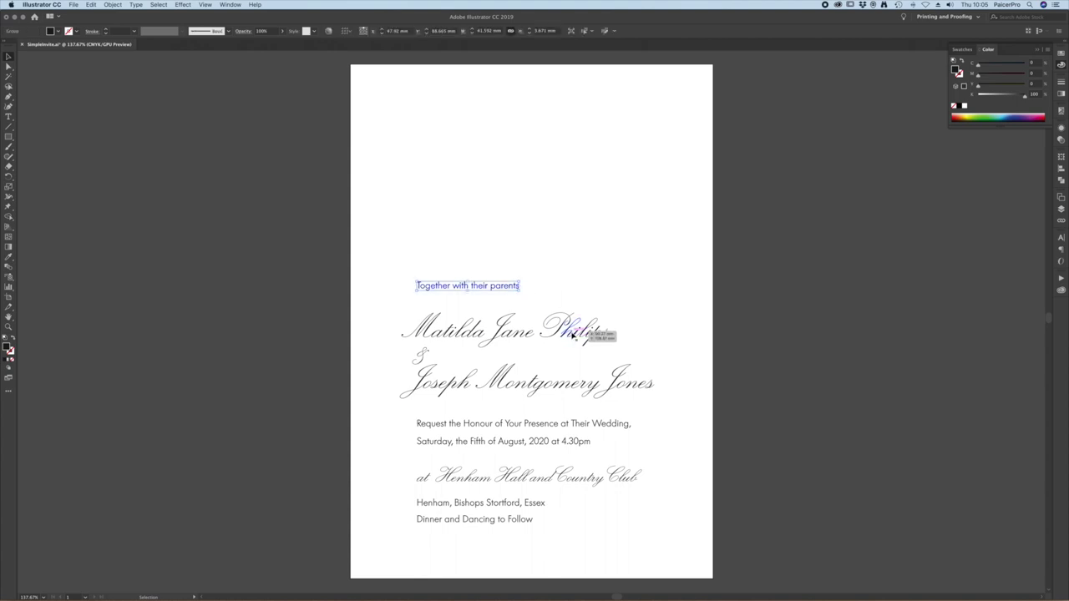
click(573, 335)
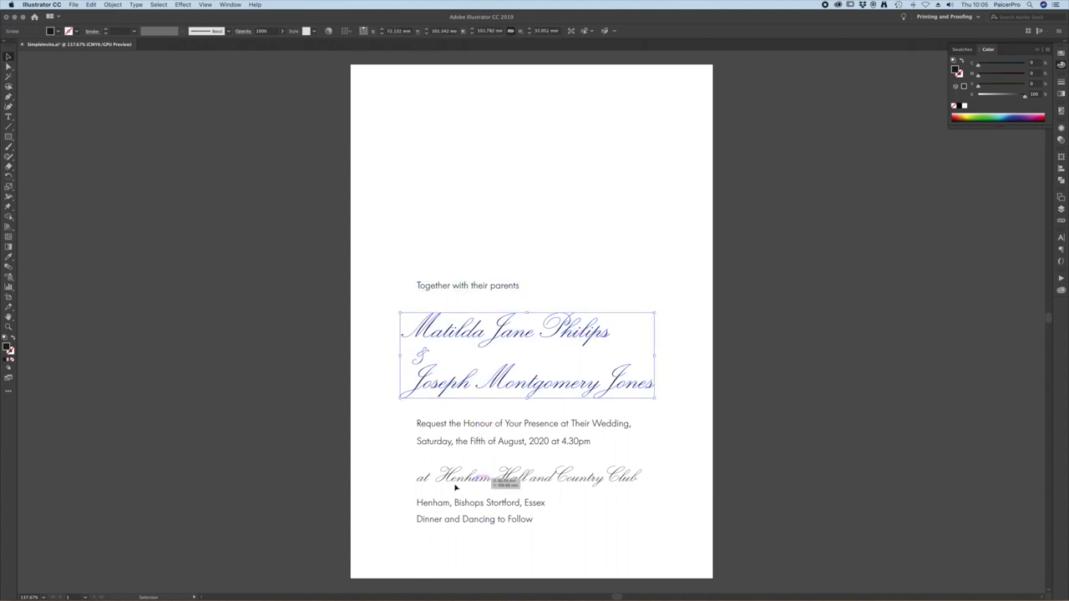
scroll(546, 400, up, 3)
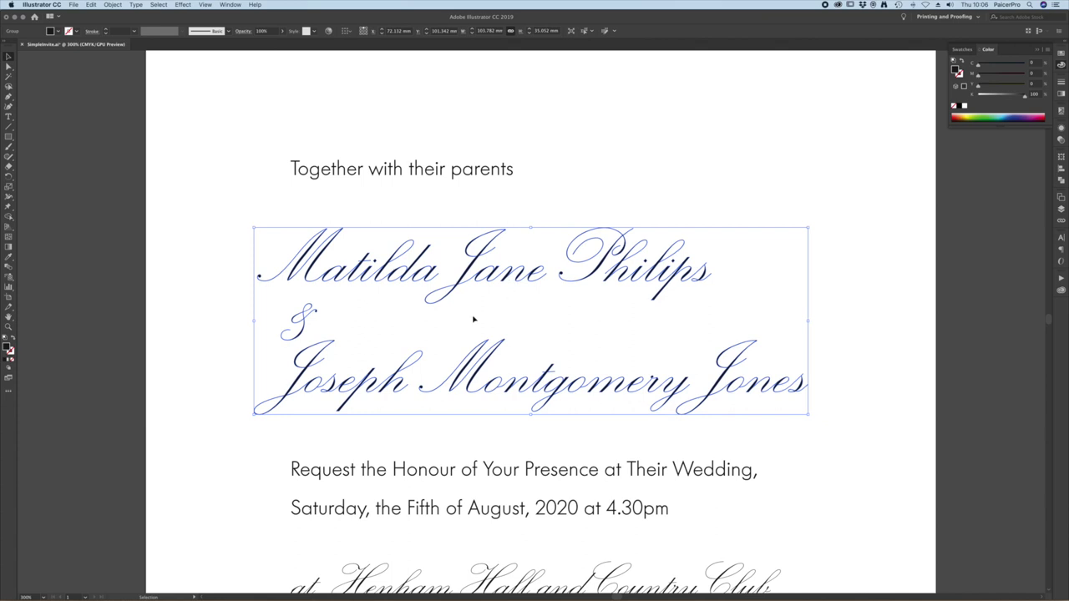
click(197, 282)
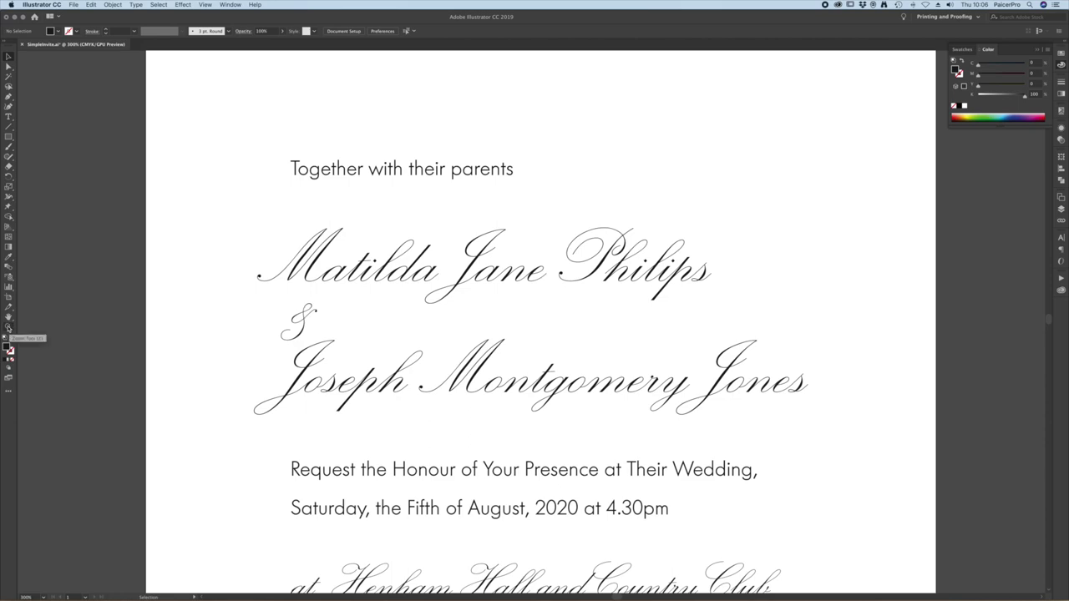
click(8, 328)
Step: Draw a short line above 'Together with their parents' with a 0.35 pt stroke weight
drag(373, 172, 895, 256)
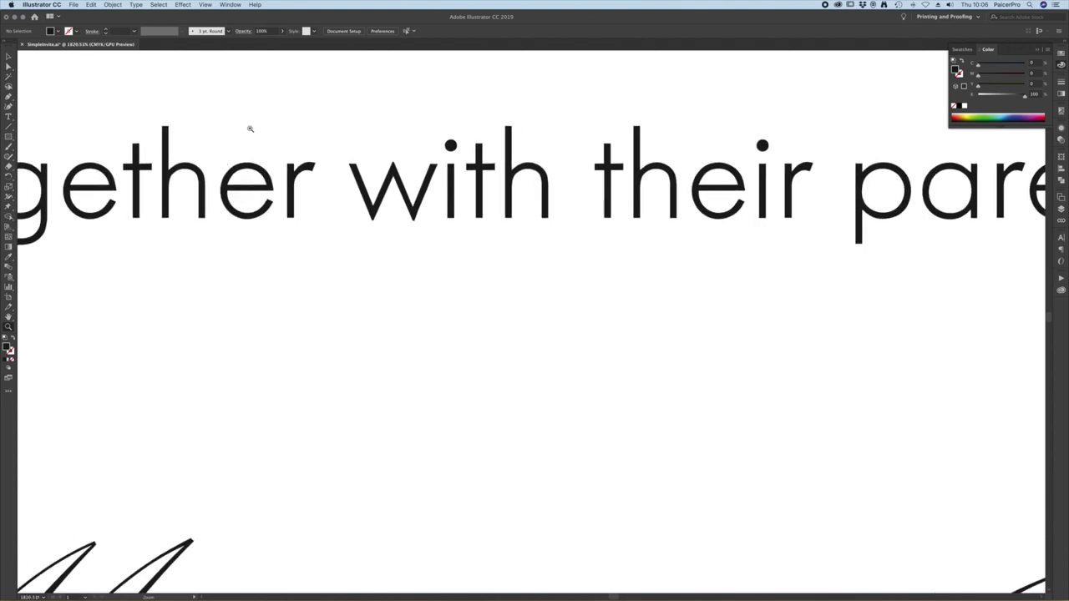
click(8, 128)
drag(137, 99, 478, 96)
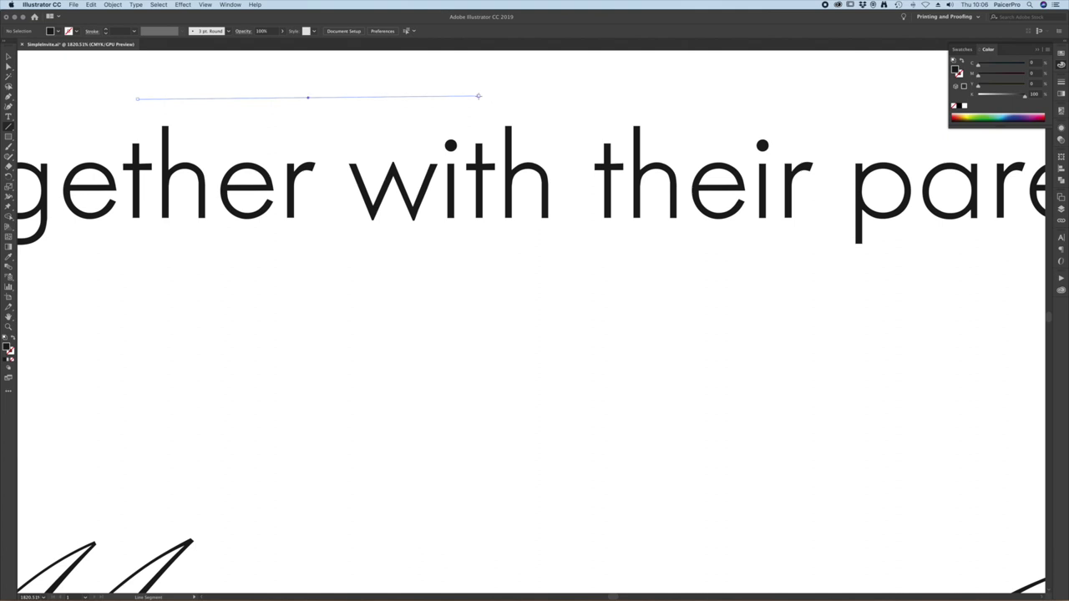
click(120, 31)
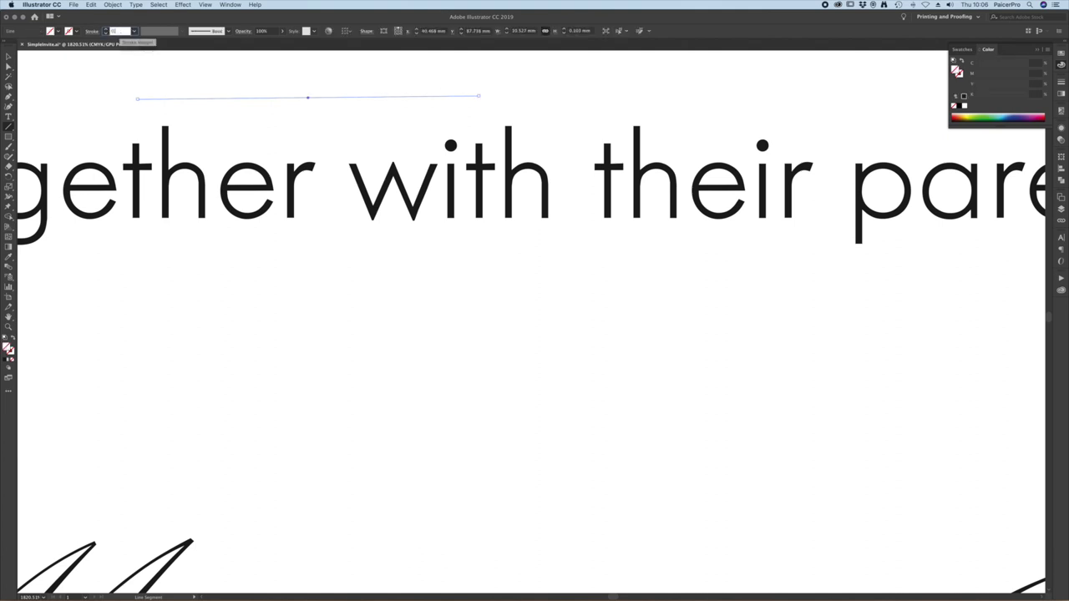
key(Tab)
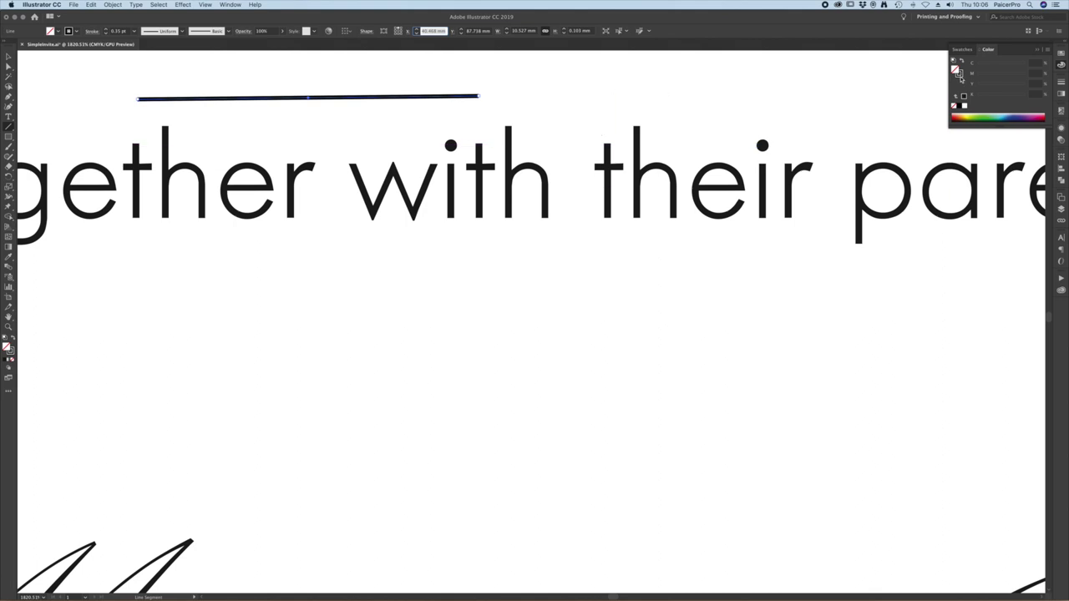
click(8, 328)
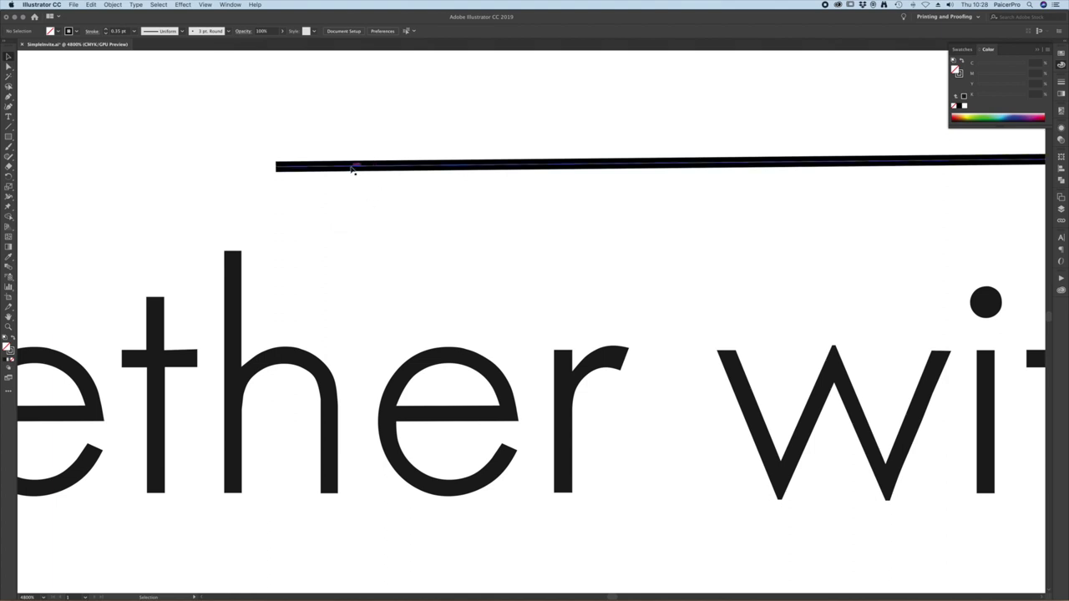
Step: Drag the black line down across the 'r' of the lettering, then delete it
drag(346, 167, 507, 356)
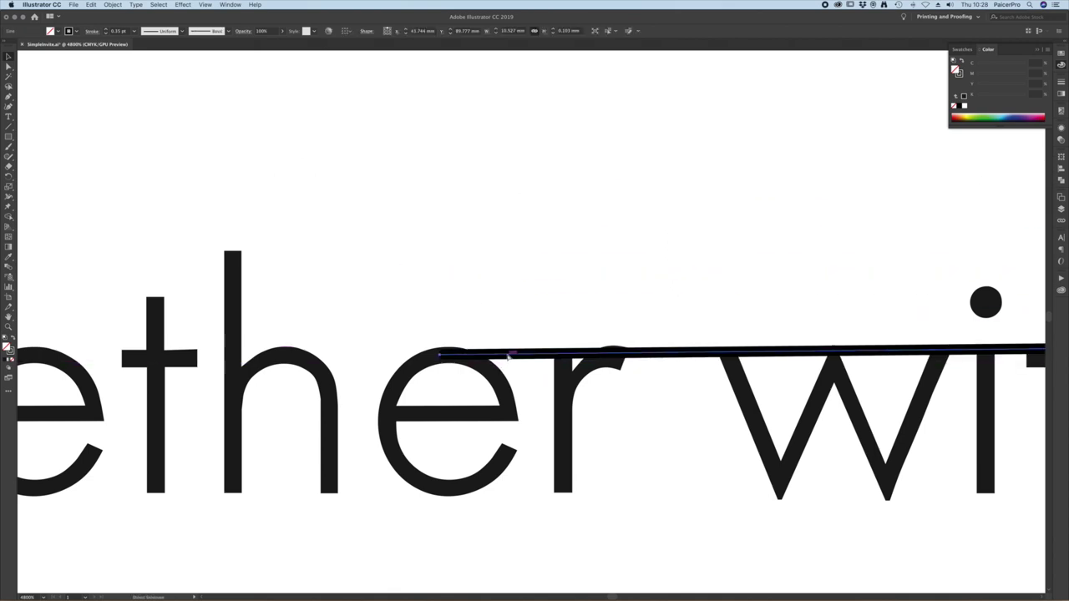
key(super+equal)
key(super+equal)
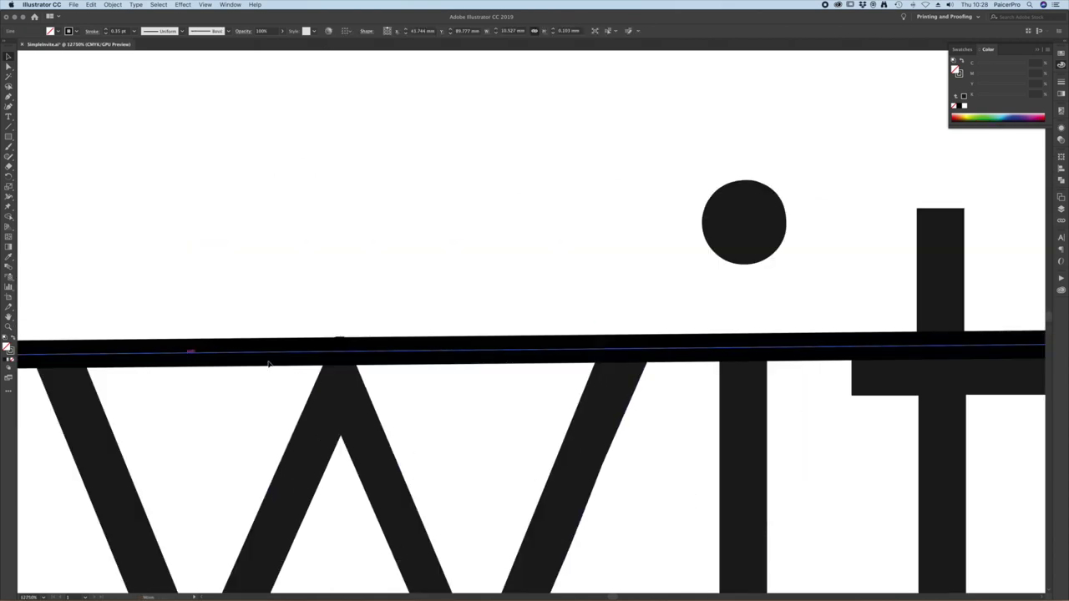
drag(268, 364, 304, 375)
scroll(392, 377, left, 5)
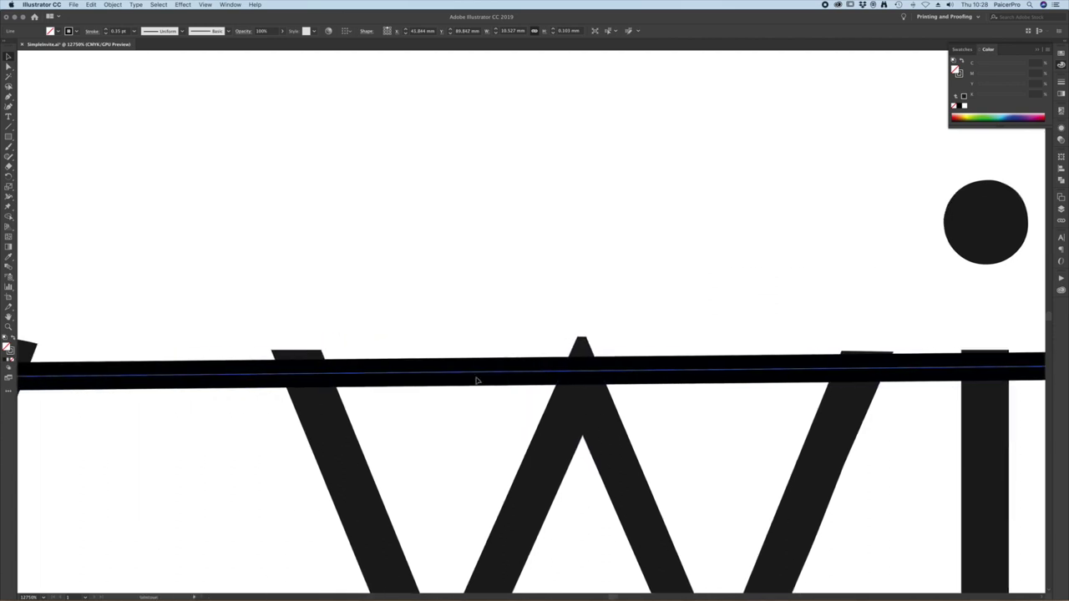
scroll(477, 380, left, 6)
scroll(477, 380, down, 2)
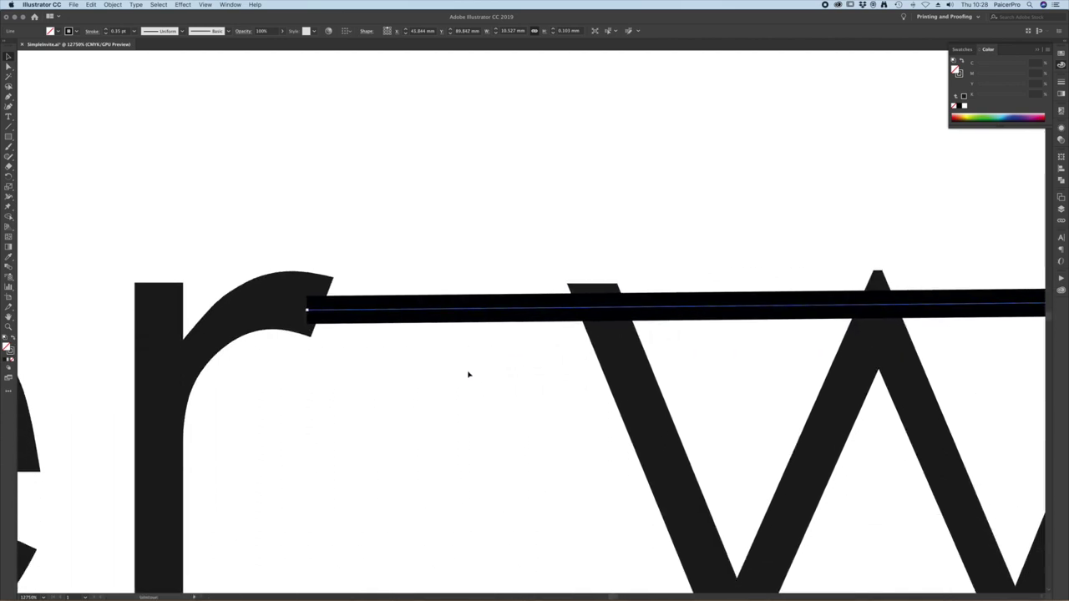
drag(428, 313, 280, 445)
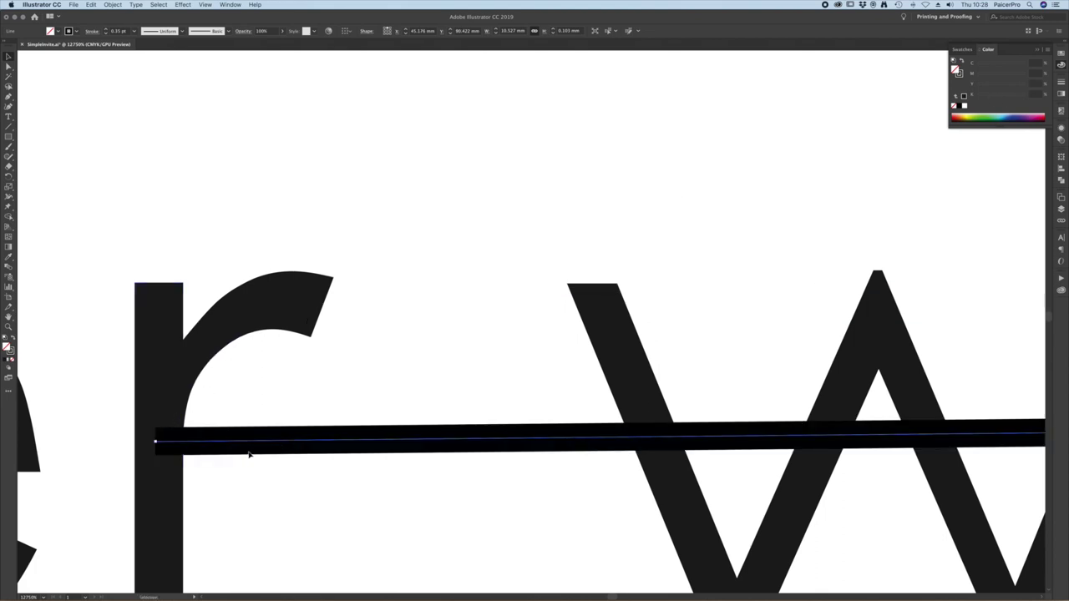
scroll(302, 458, left, 2)
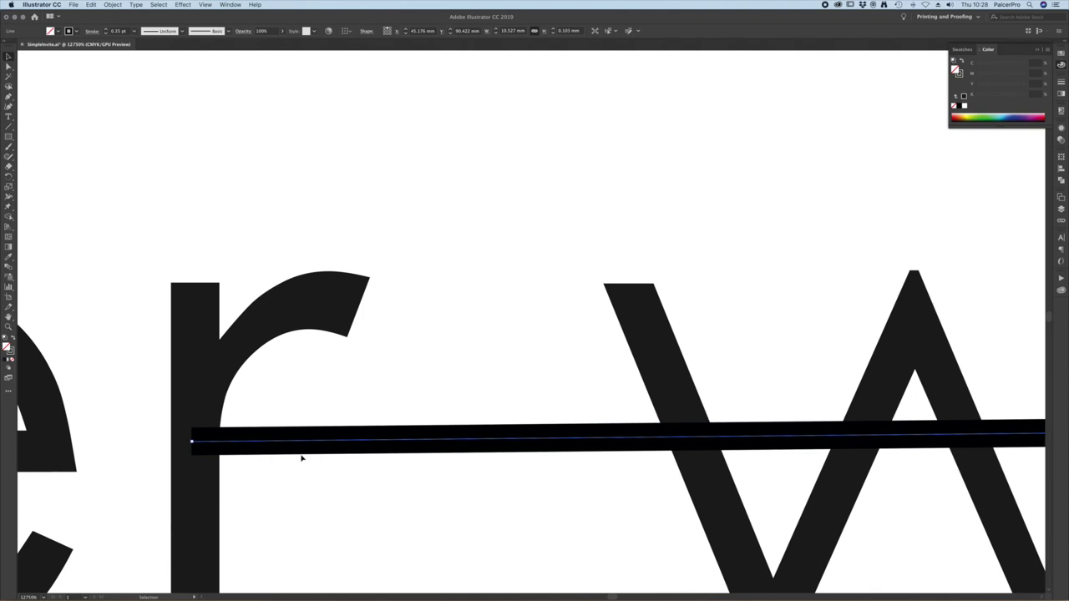
key(Delete)
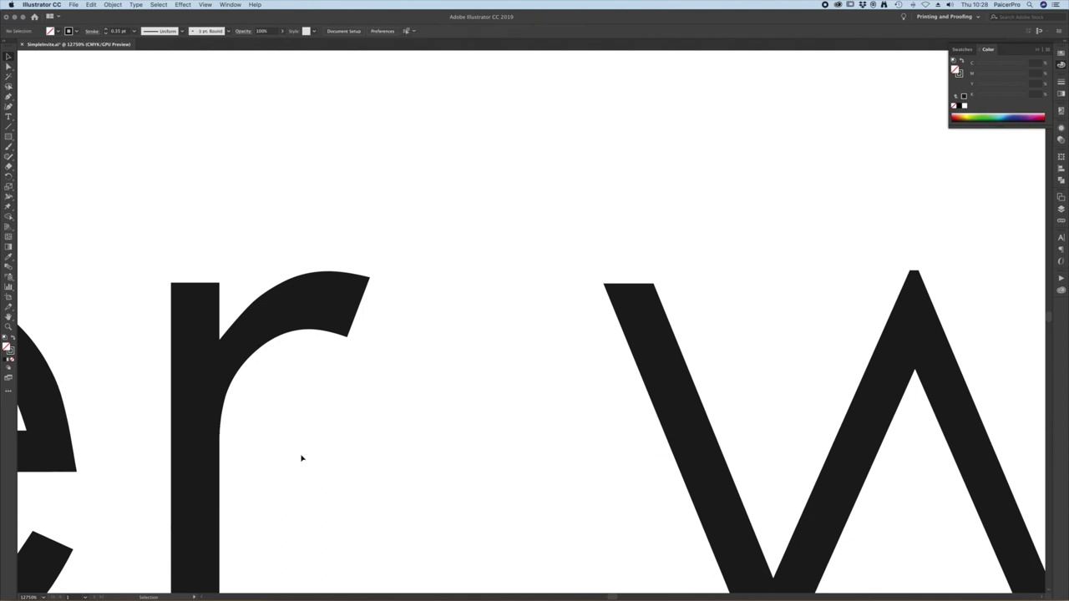
key(super+0)
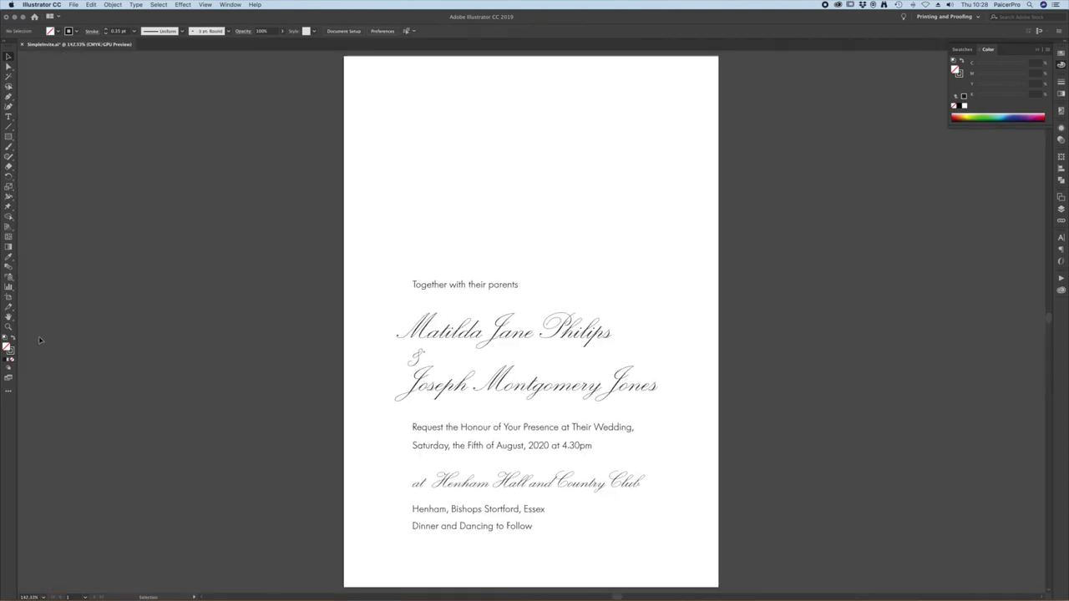
click(8, 327)
drag(414, 430, 734, 453)
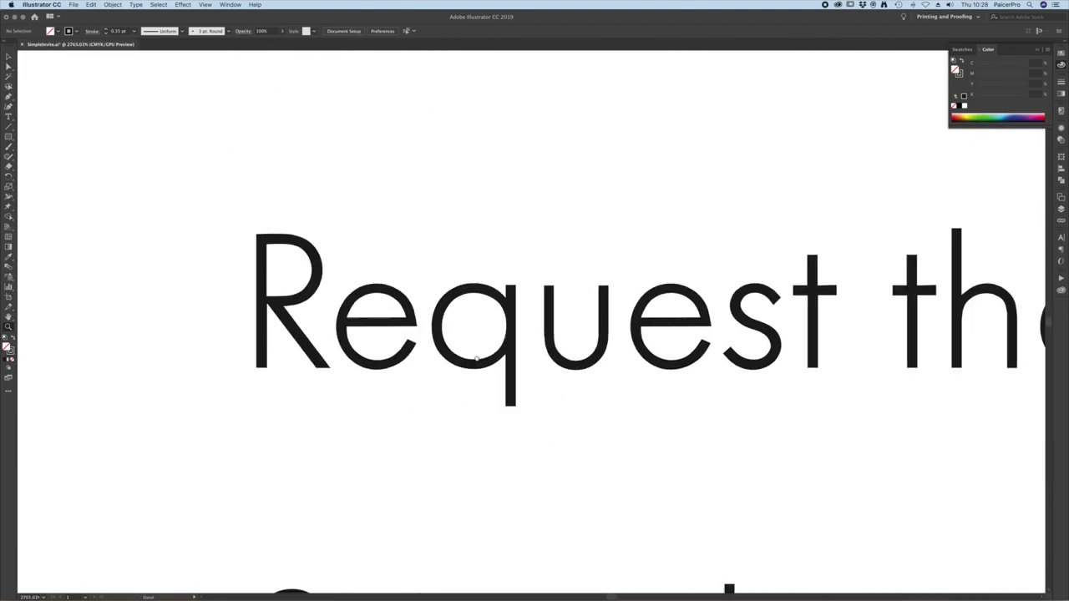
click(8, 126)
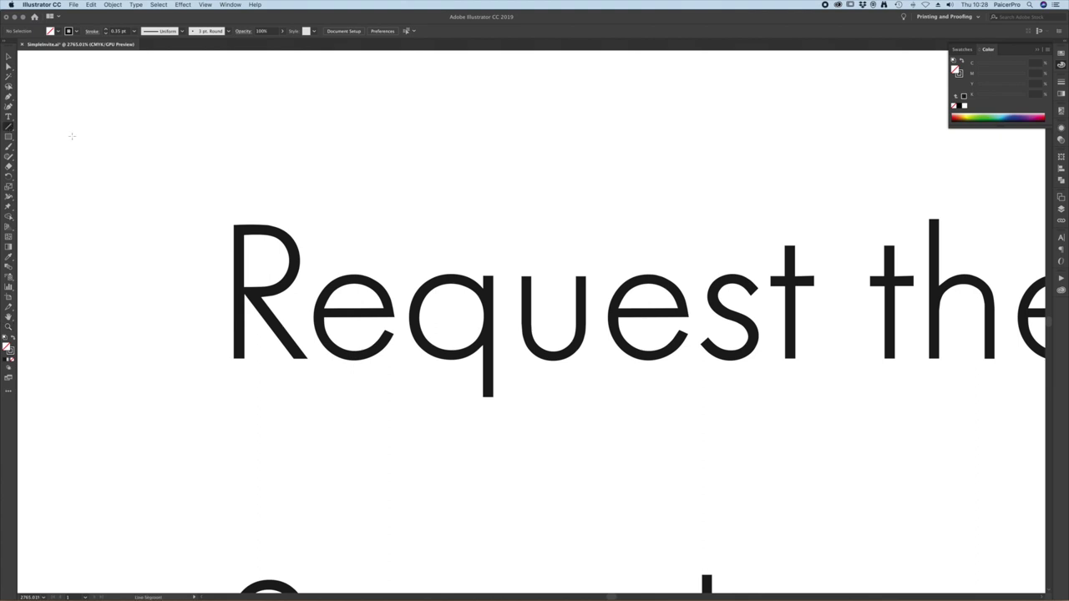
drag(340, 254, 563, 225)
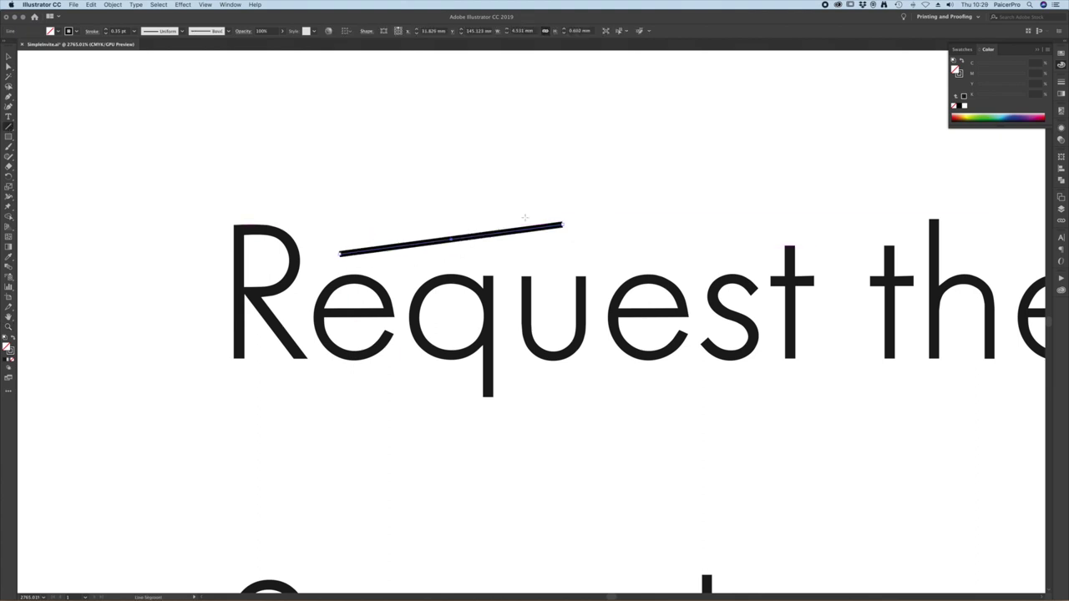
key(z)
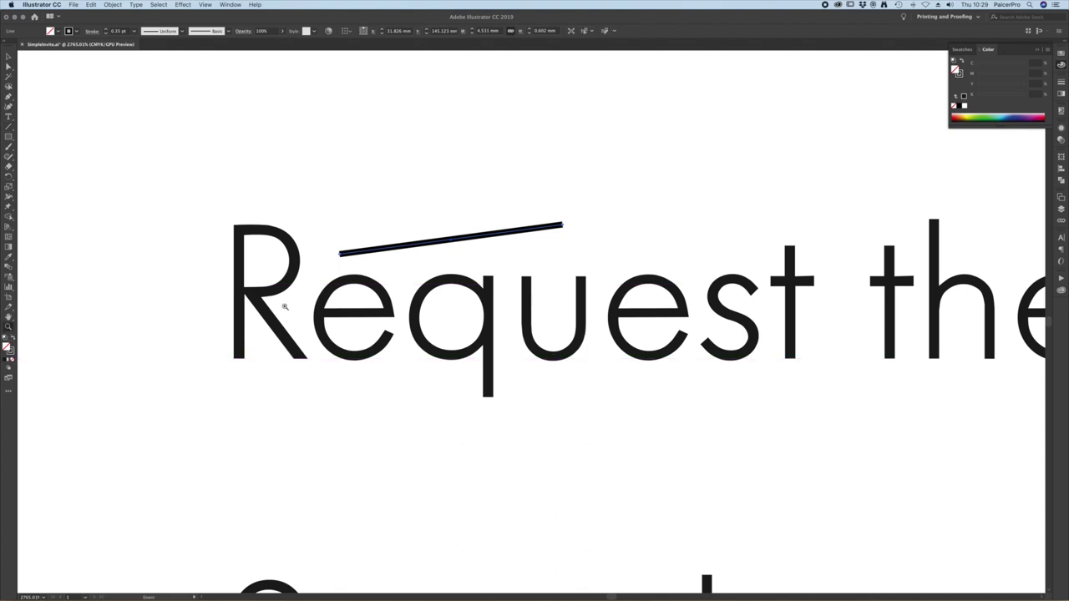
drag(322, 268, 643, 293)
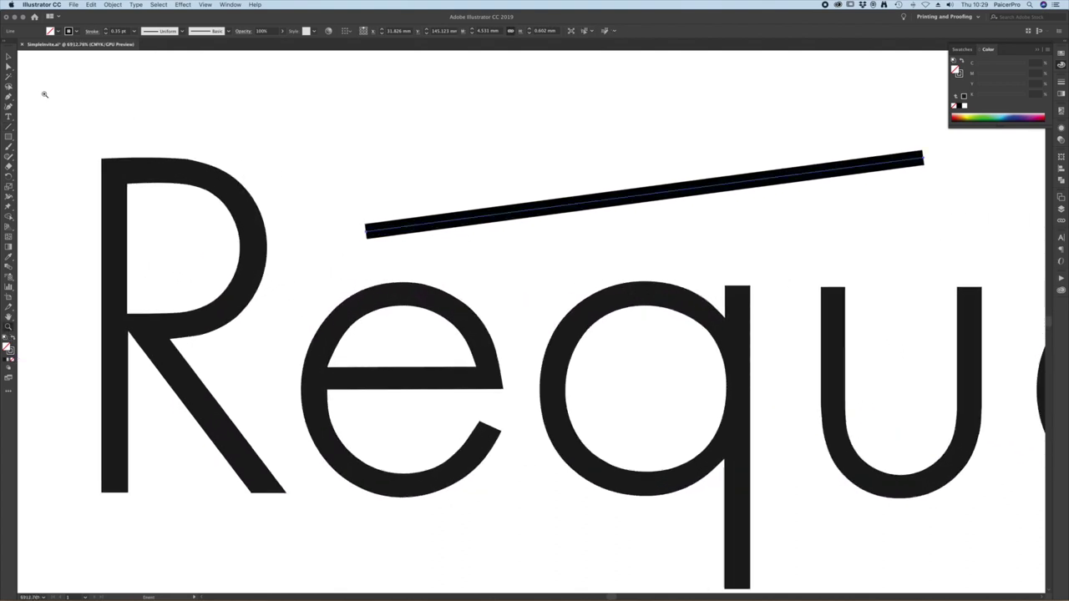
click(8, 55)
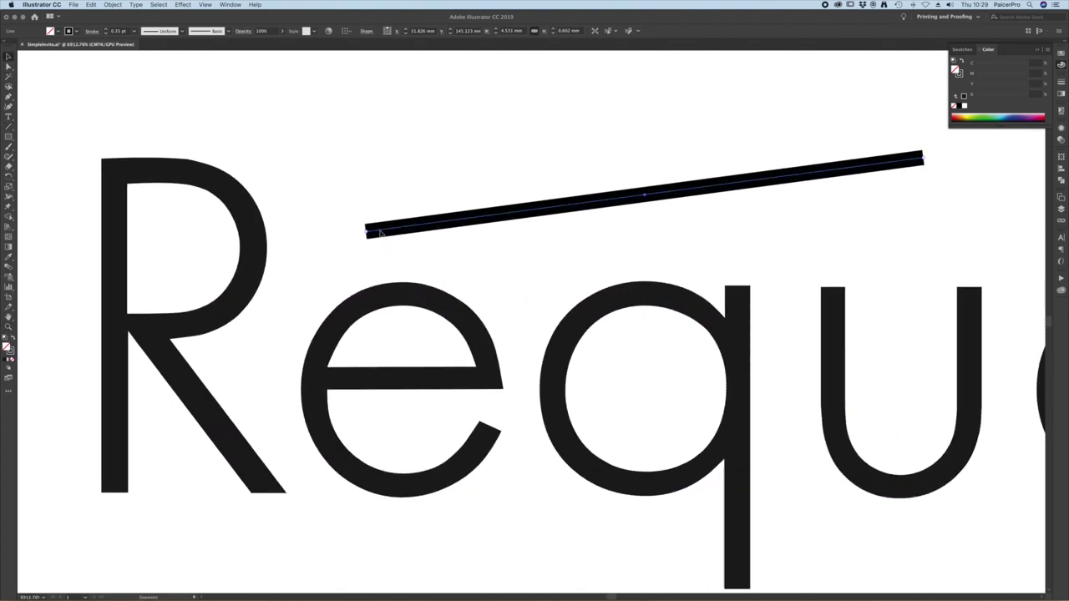
drag(378, 231, 388, 295)
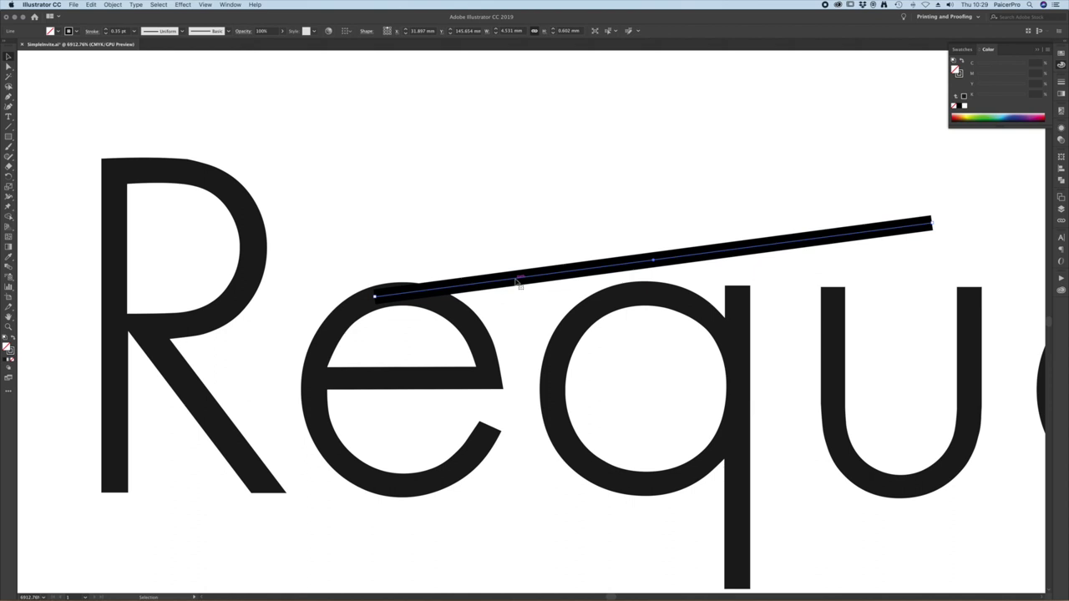
key(Delete)
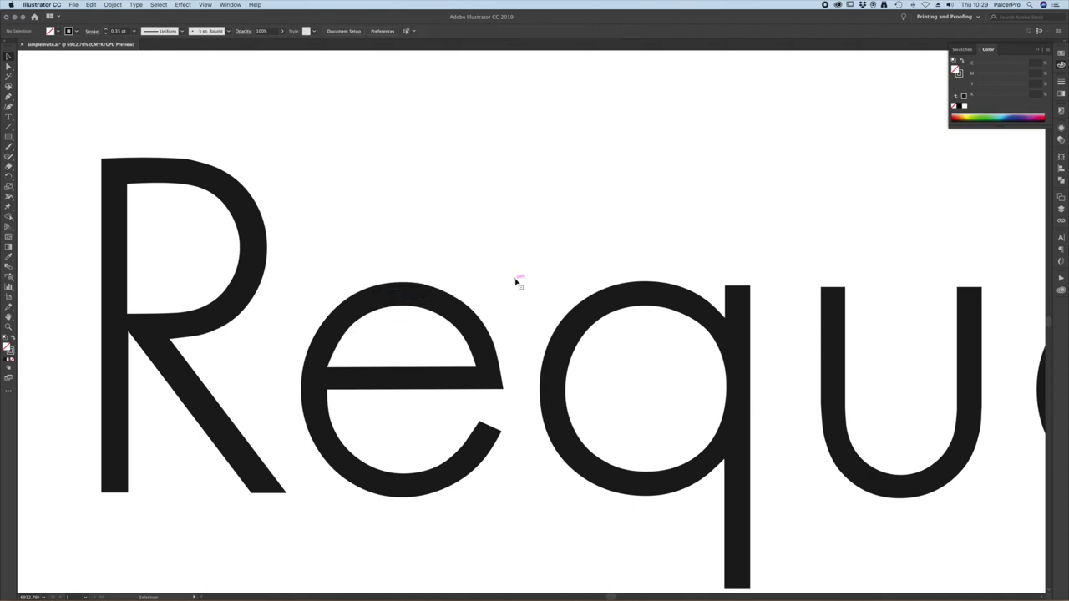
key(super+0)
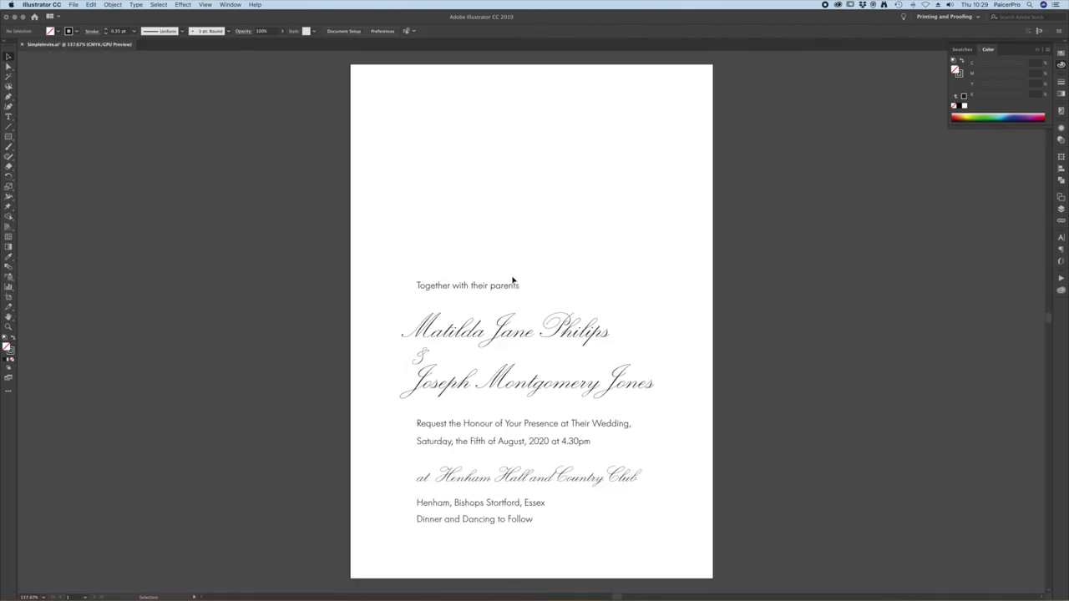
Step: Zoom in close on the first script name and draw a straight line beneath it
click(9, 326)
drag(425, 331, 797, 360)
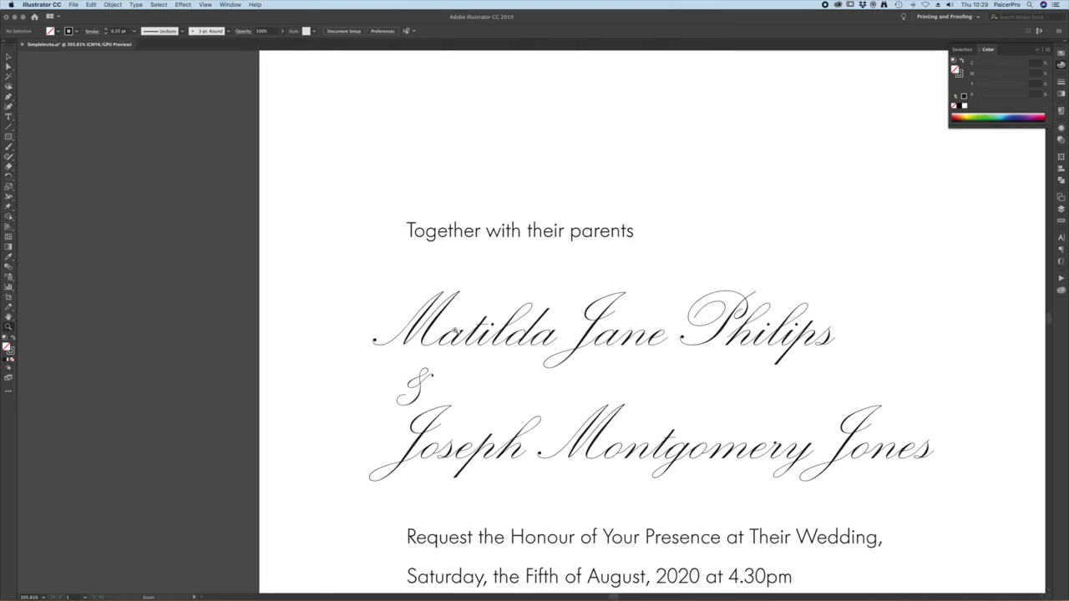
drag(456, 332, 501, 342)
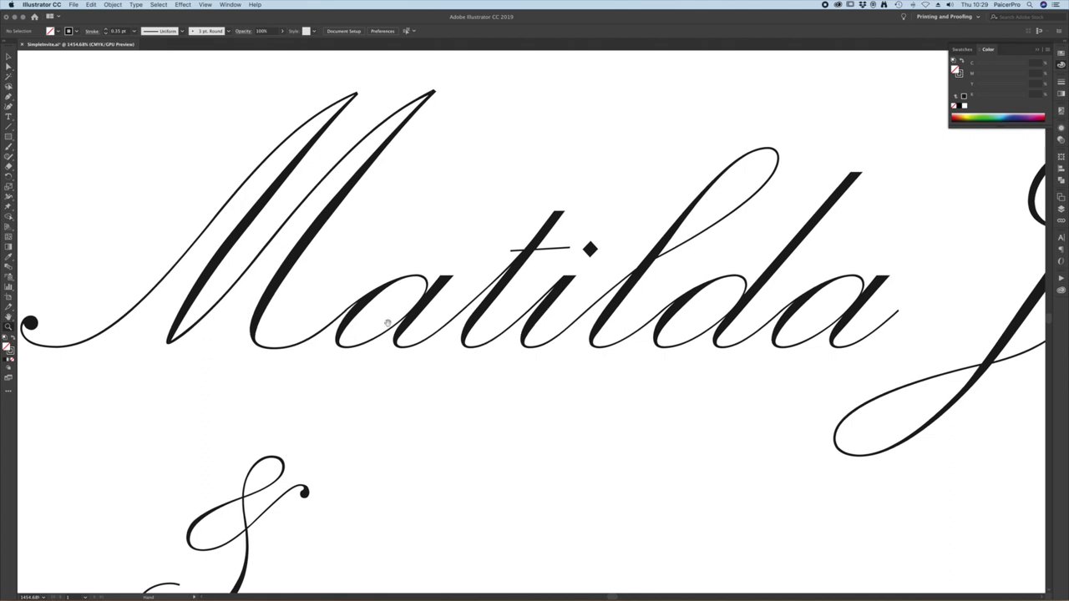
drag(385, 322, 458, 337)
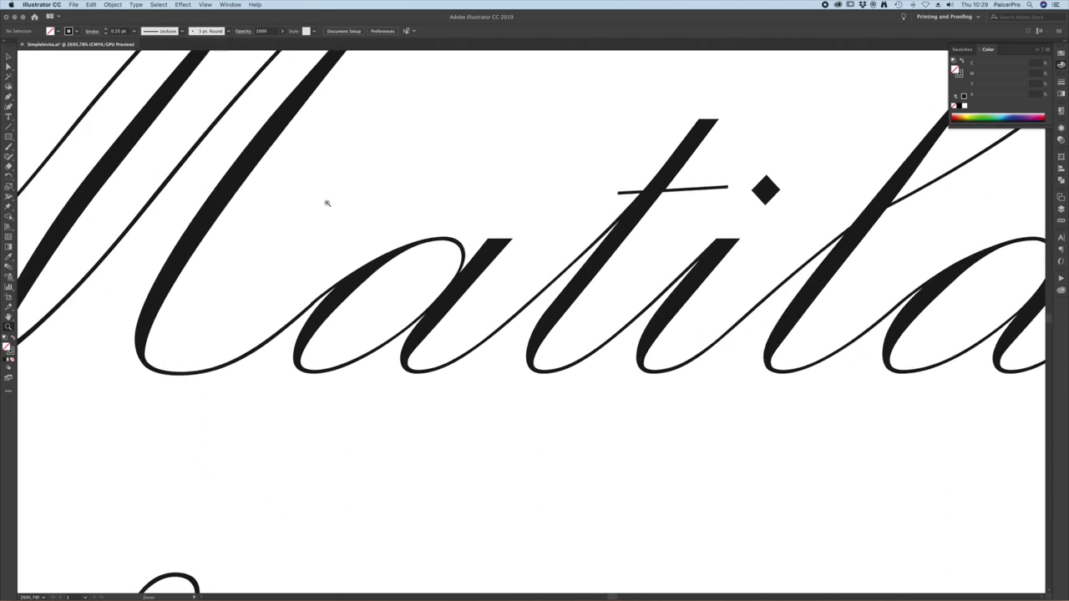
click(9, 56)
click(10, 126)
drag(288, 415, 683, 431)
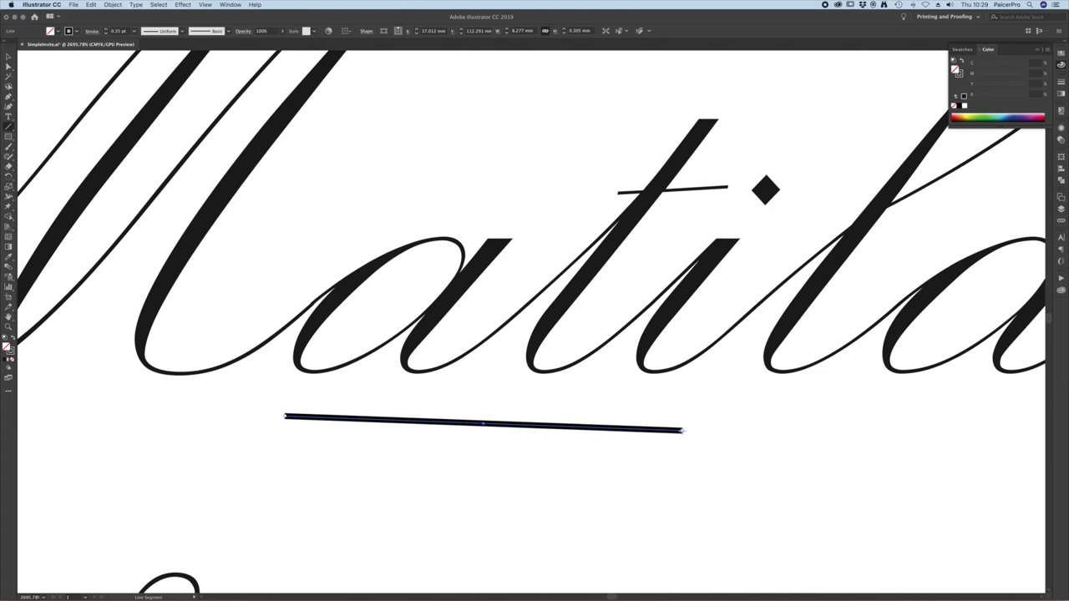
click(9, 58)
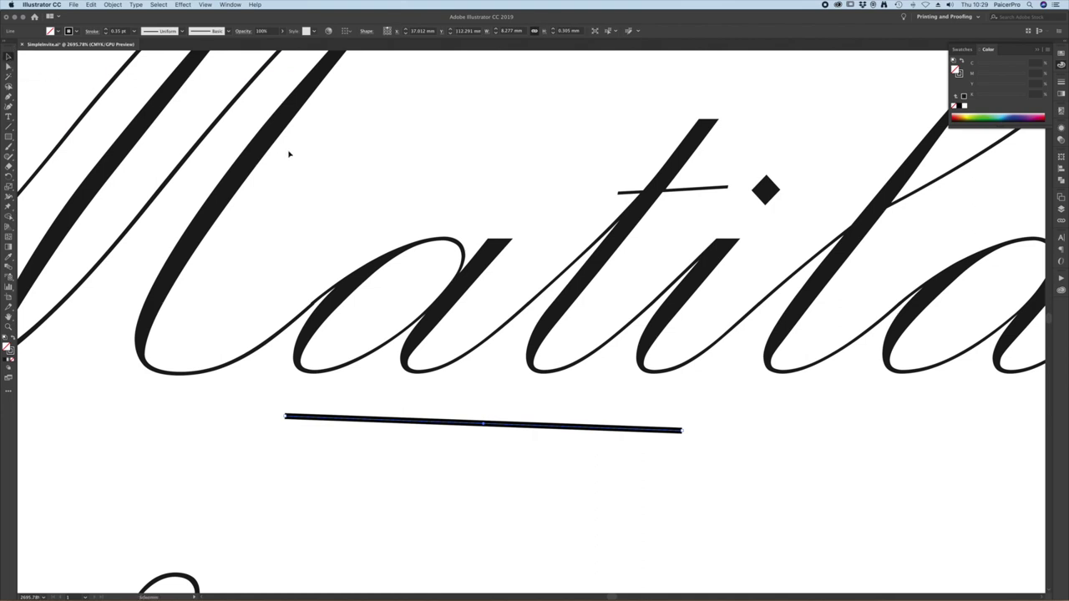
Step: Select the script-name group, zoom in on the first name, and apply a 0.1 pt stroke weight
click(475, 263)
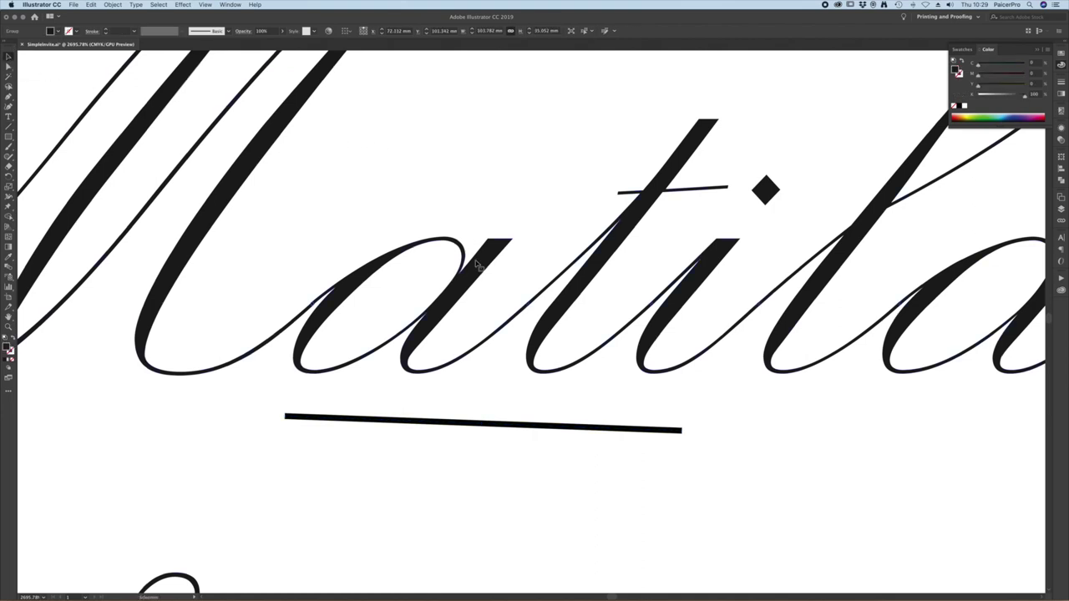
key(a)
key(super+minus)
key(super+minus)
key(super+minus)
key(super+minus)
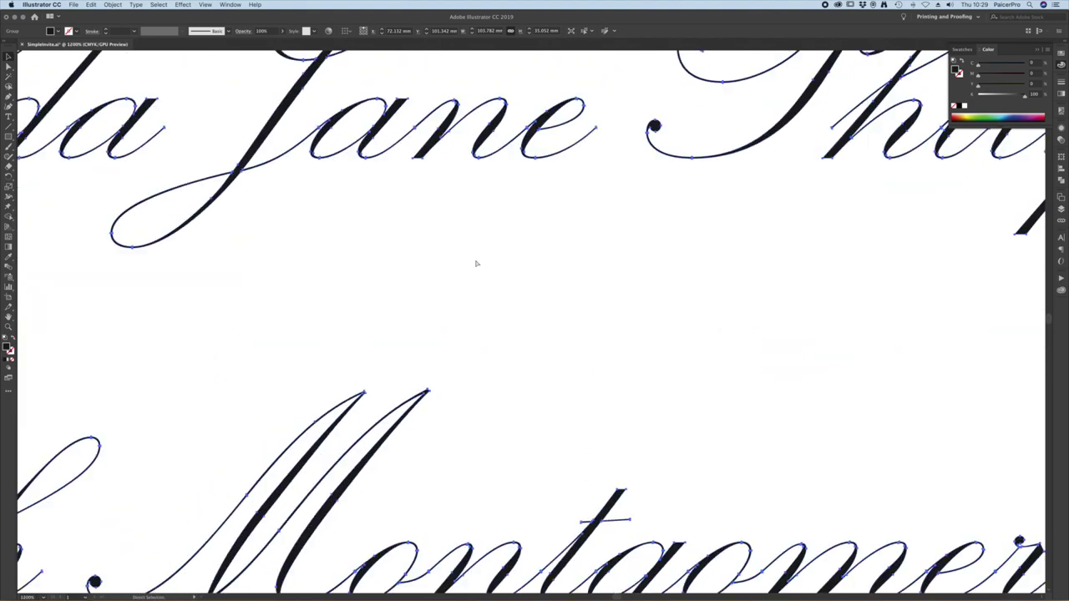
key(super+minus)
key(super+minus)
key(v)
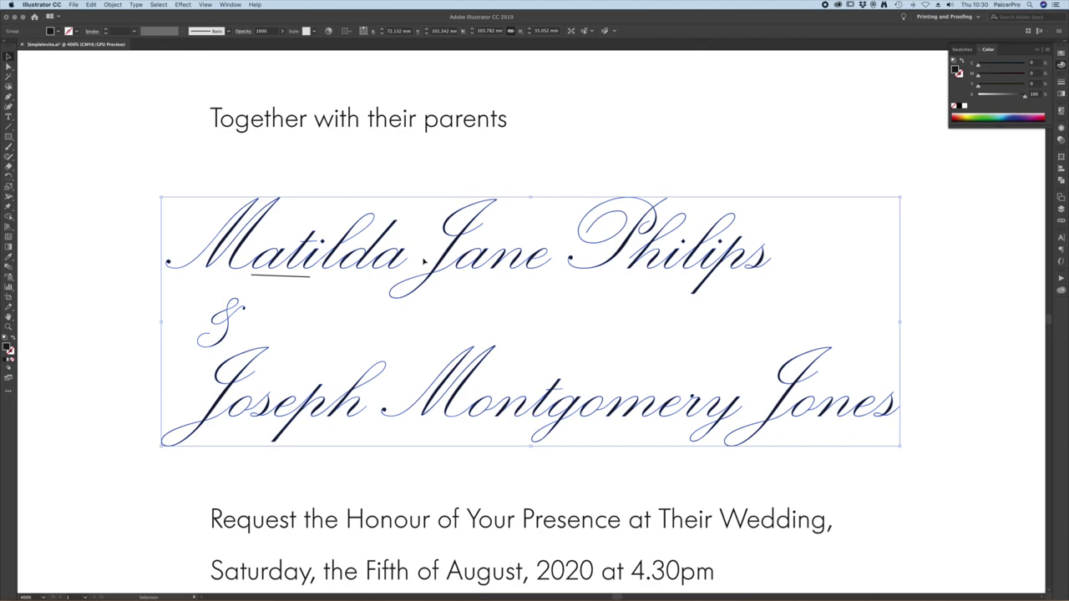
scroll(269, 262, left, 1)
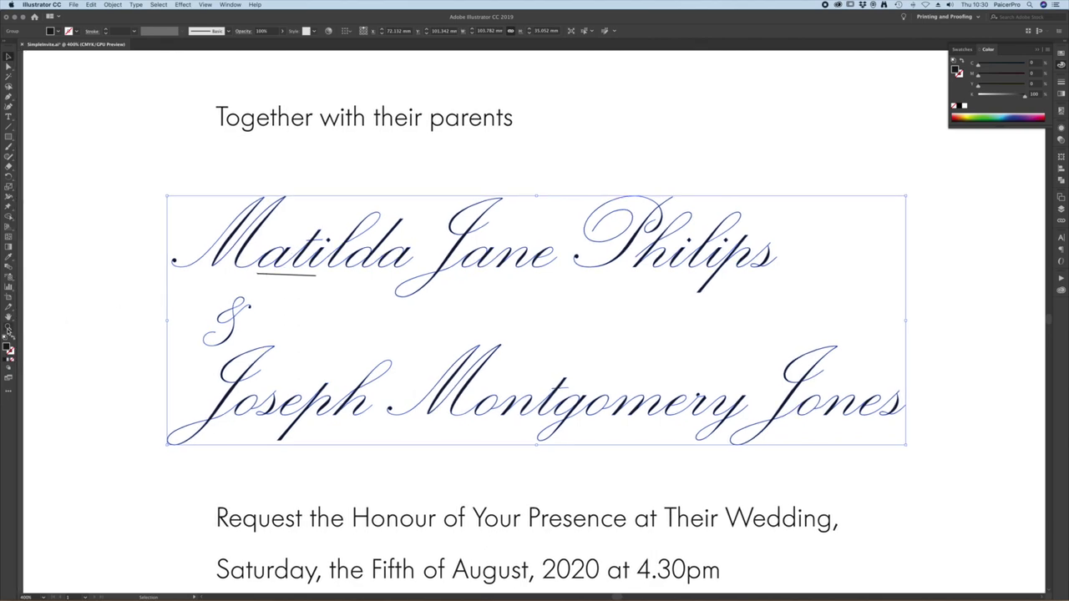
click(9, 327)
drag(288, 259, 520, 296)
click(9, 57)
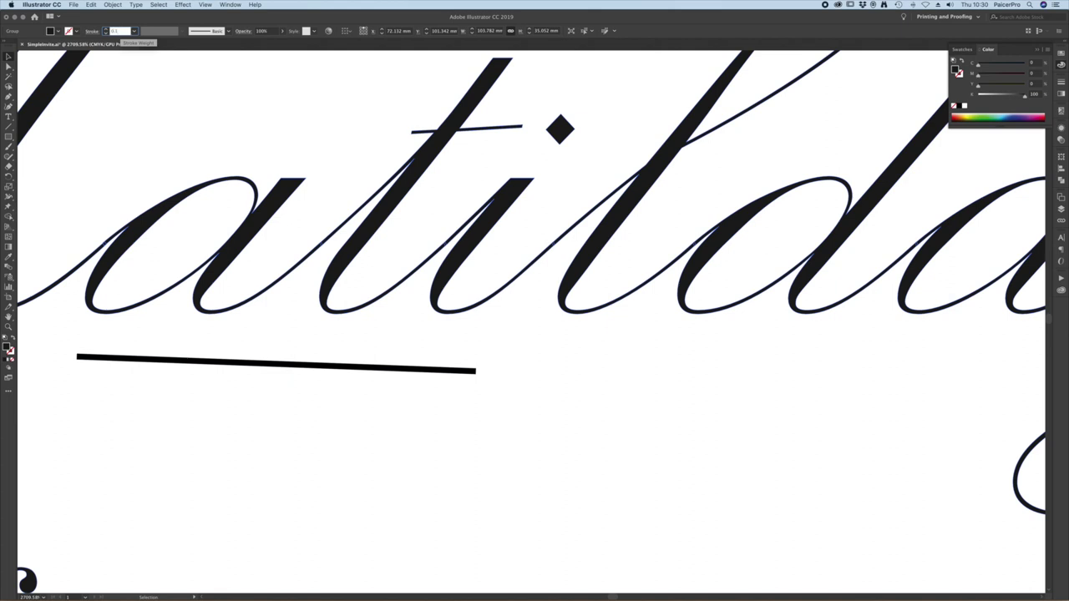
key(Return)
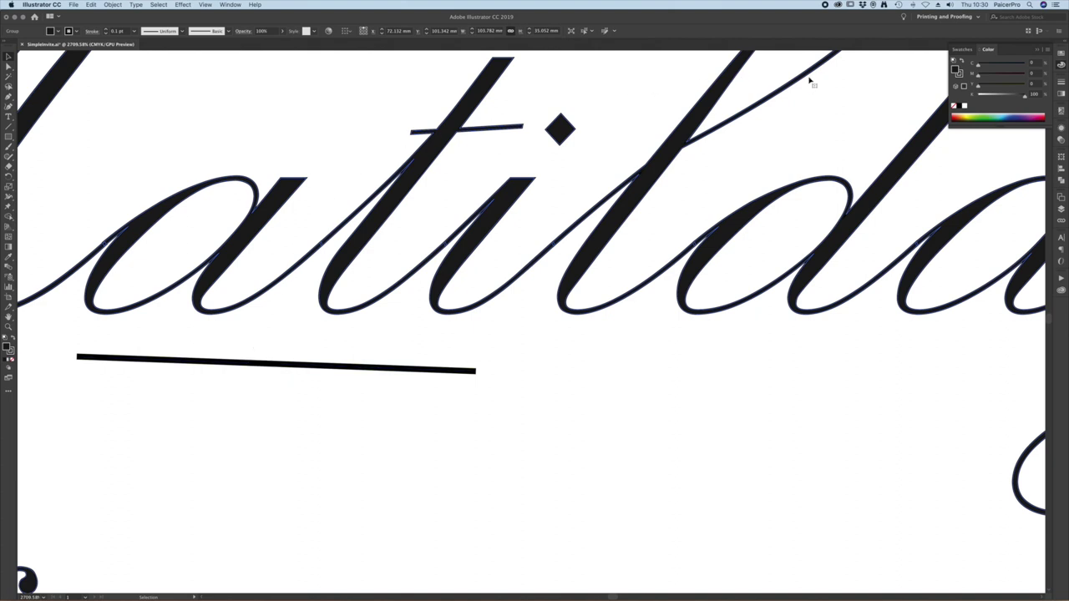
Step: Give the stroke round end caps and round corner joins
click(1062, 82)
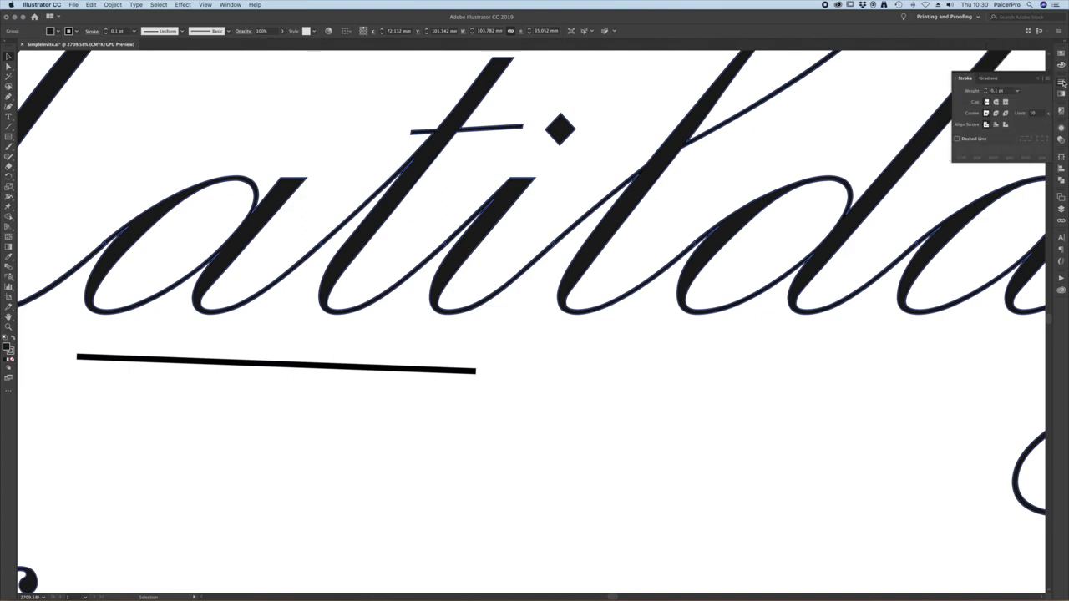
click(996, 102)
click(996, 113)
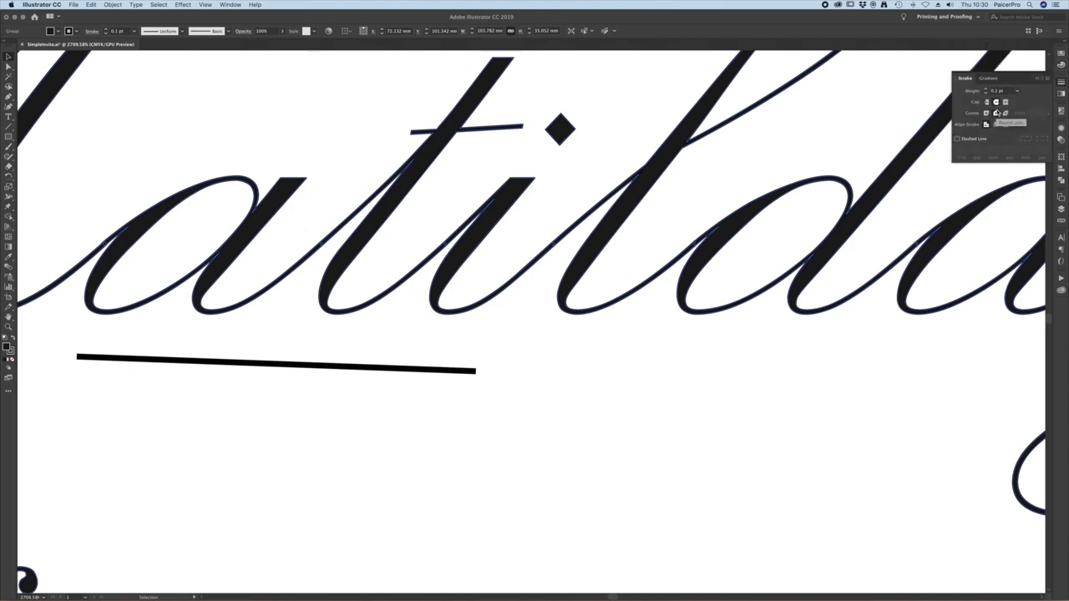
click(996, 112)
Step: Move the straight line up to sit along the bottom of the letters in Mati
drag(275, 308, 673, 281)
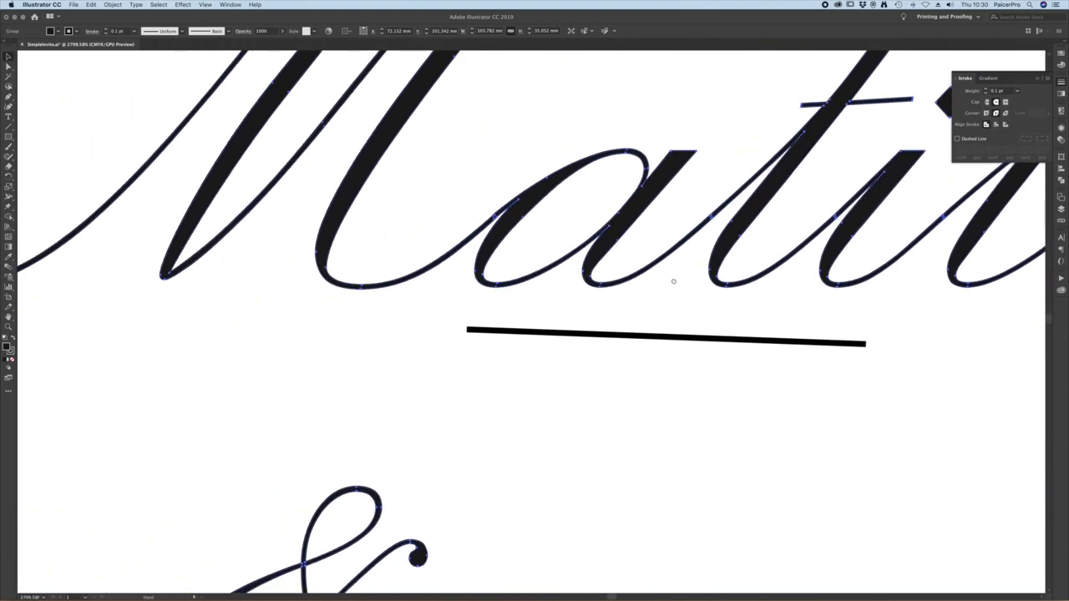
click(491, 331)
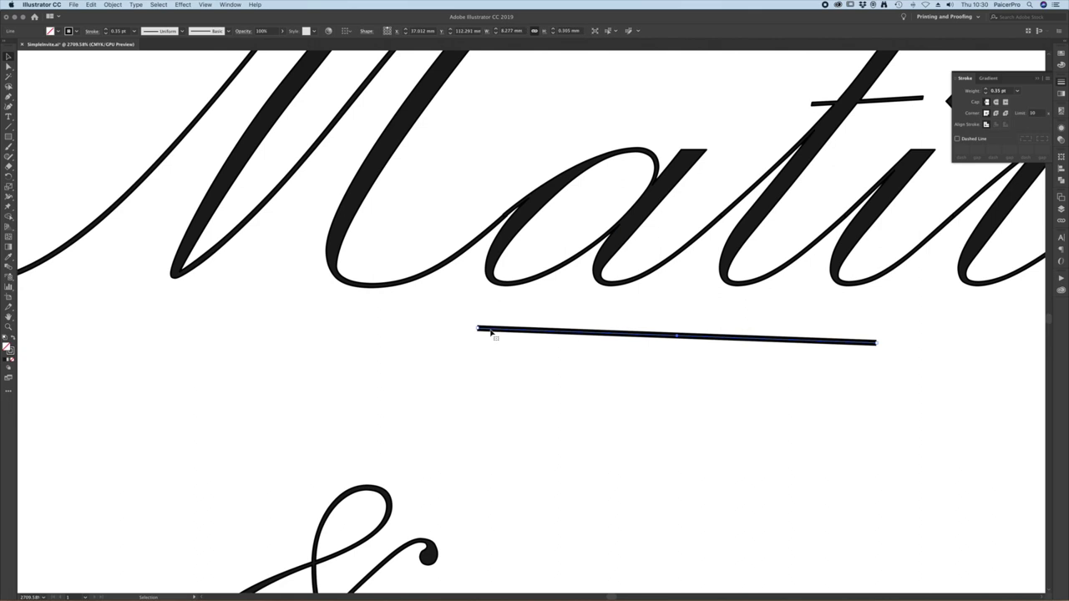
drag(491, 331, 424, 285)
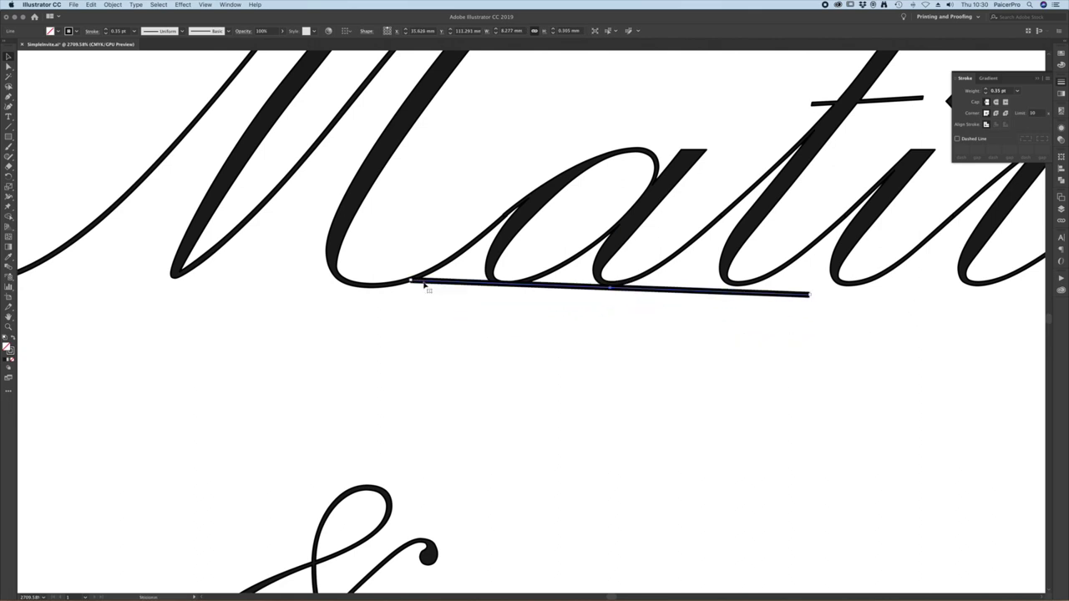
key(super+equal)
key(super+equal)
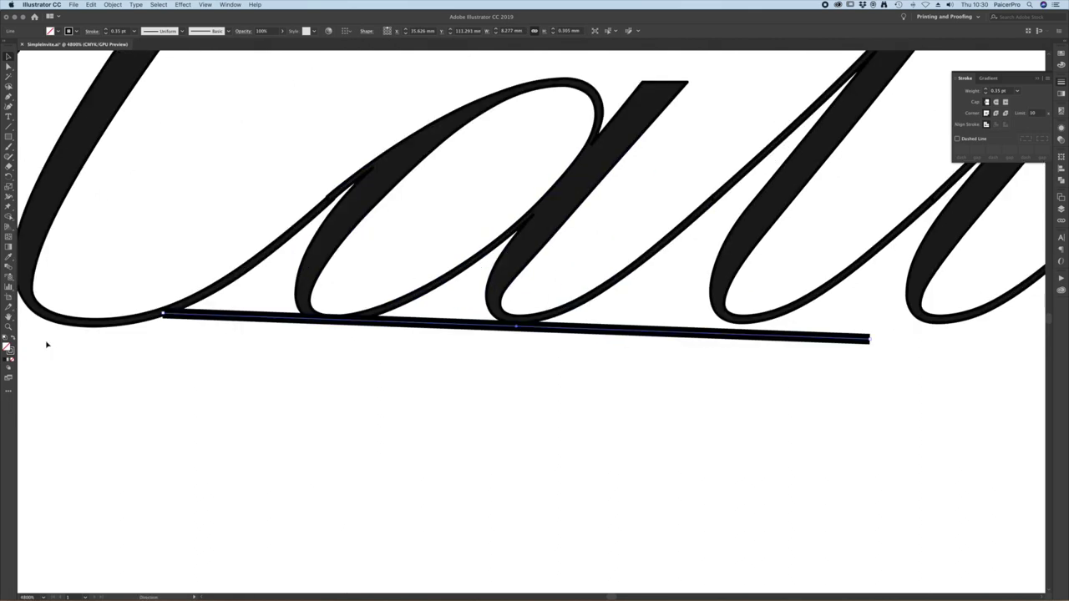
mouse_move(185, 315)
mouse_down()
mouse_move(167, 344)
mouse_move(109, 327)
mouse_up()
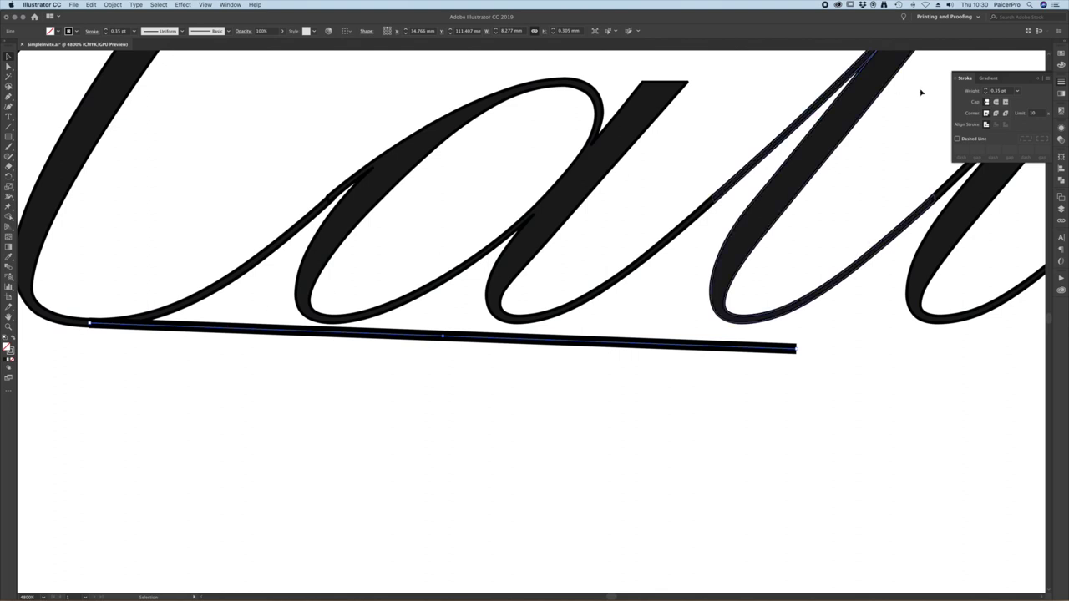
Step: Set the line's stroke colour to magenta in the Color panel
click(1061, 66)
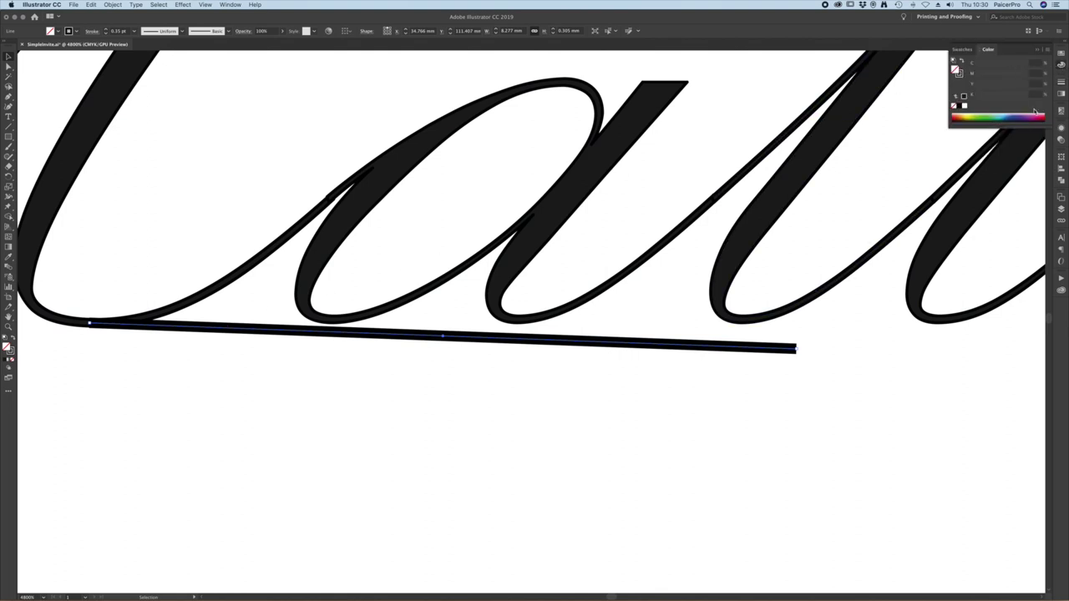
click(958, 75)
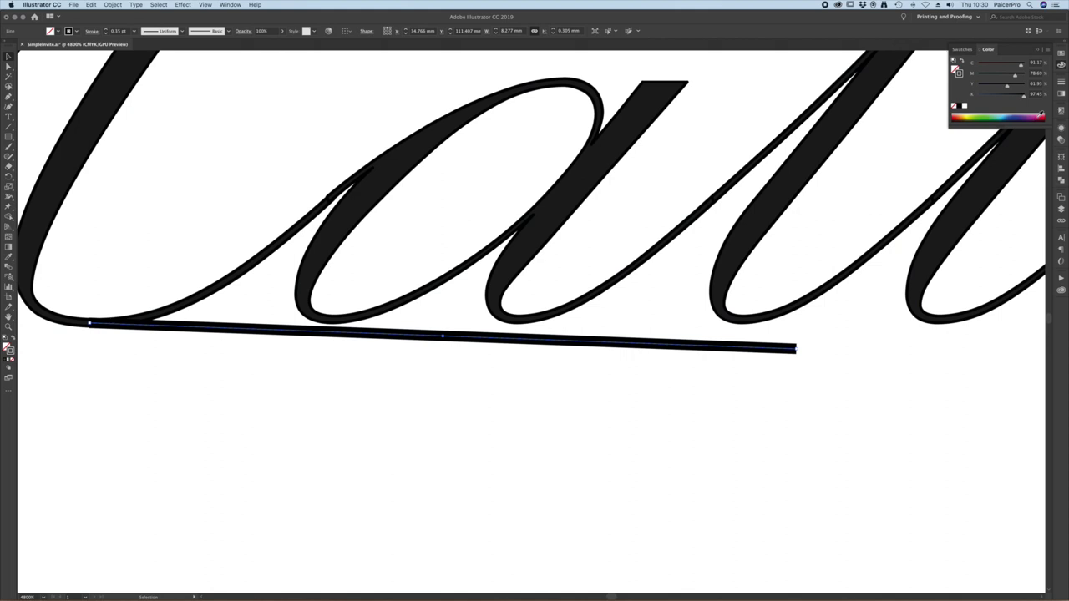
click(1038, 116)
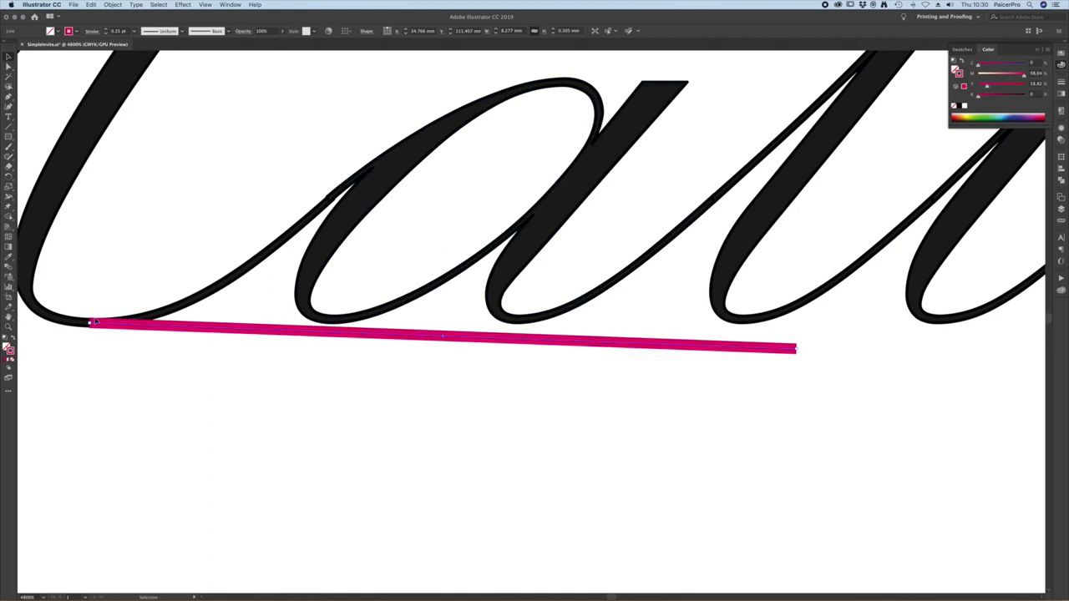
key(a)
scroll(84, 366, up, 3)
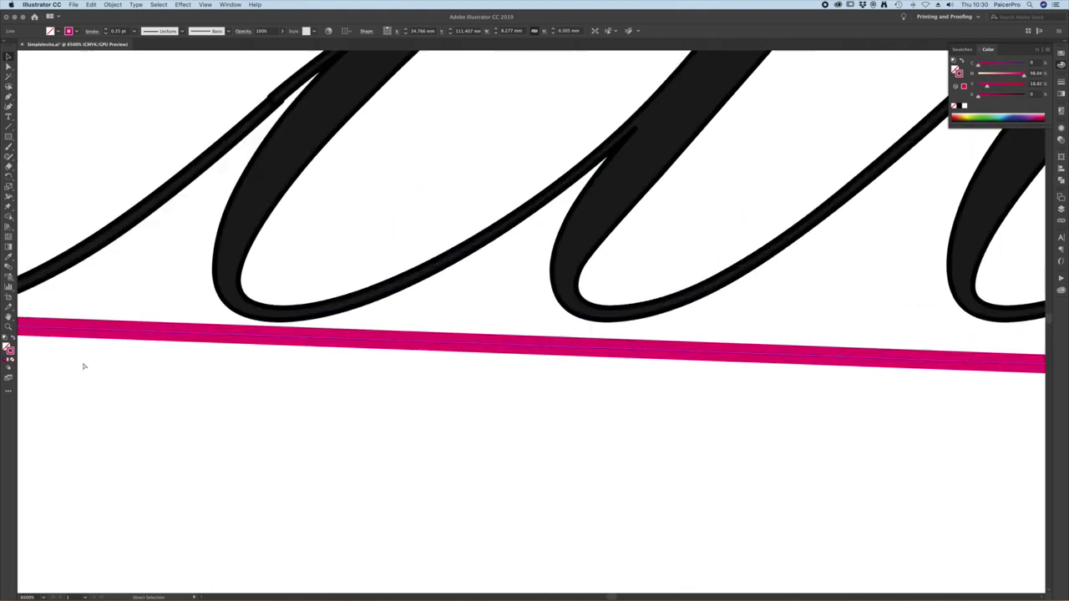
scroll(102, 318, up, 2)
drag(216, 331, 625, 323)
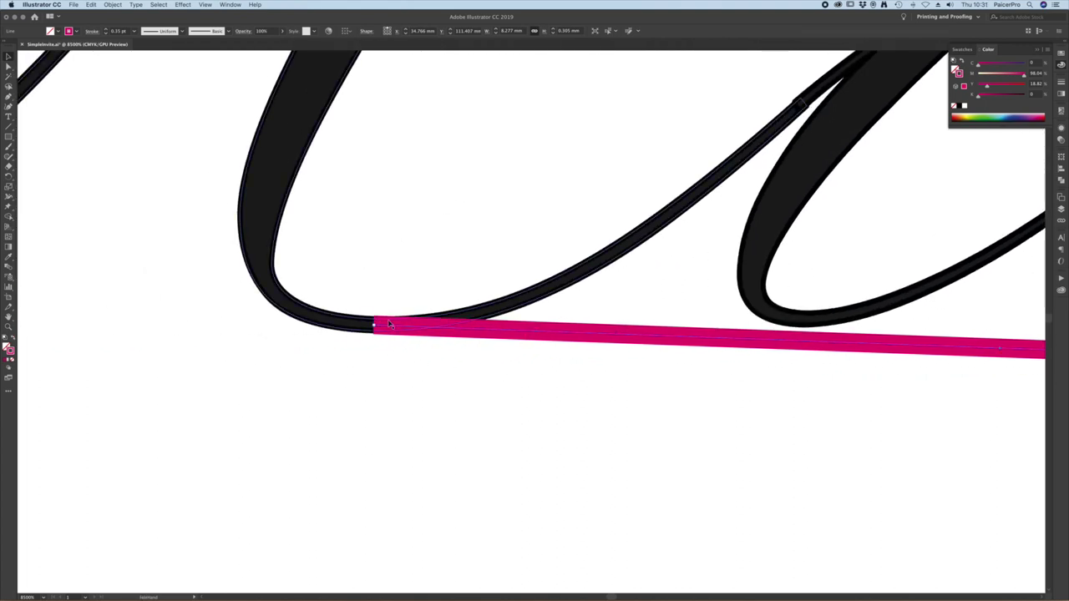
click(501, 307)
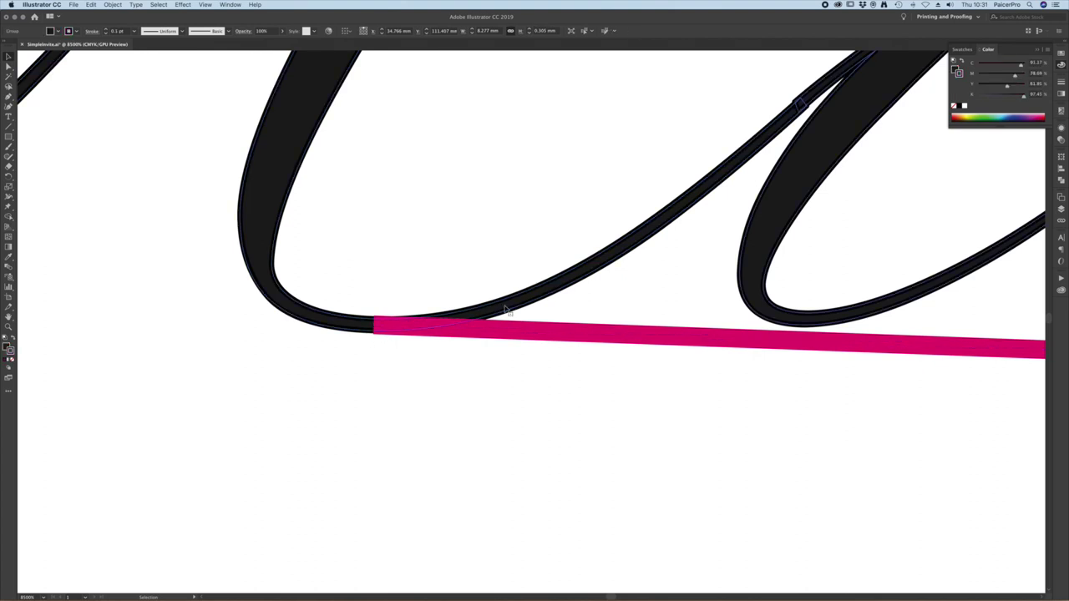
Step: Set the lettering's stroke weight to 0.15 pt, then set its stroke to None
click(119, 31)
text(5)
key(Return)
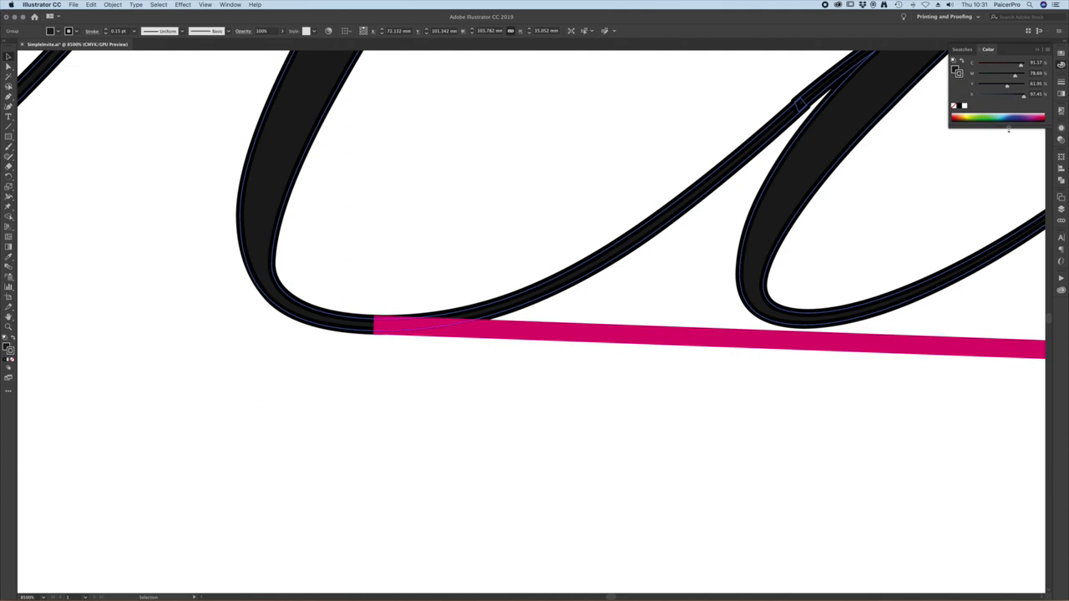
click(955, 106)
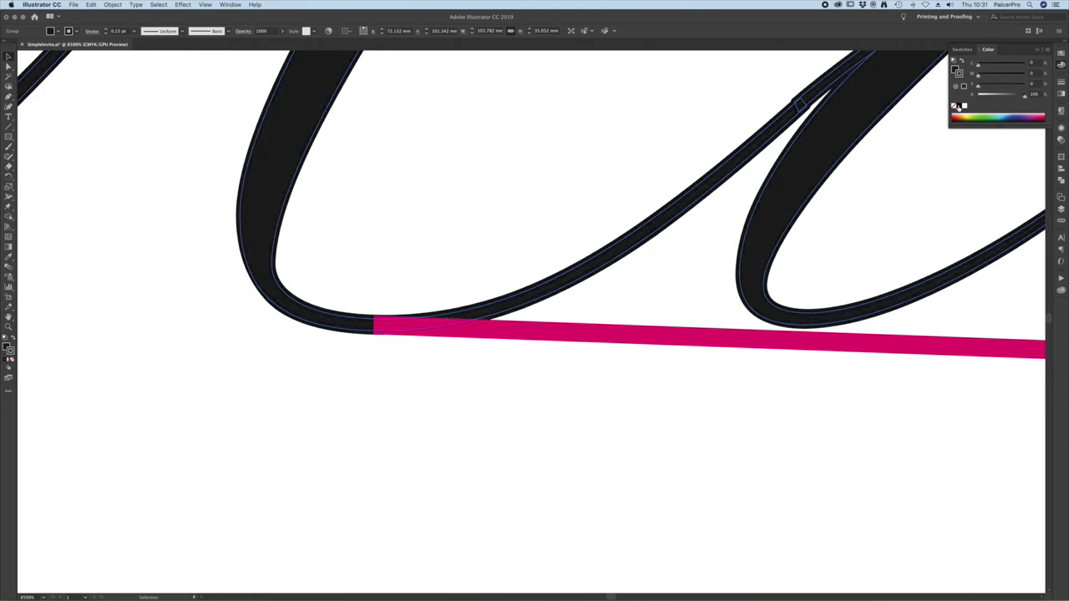
Step: Select the magenta line and fit the whole invitation in view
click(634, 310)
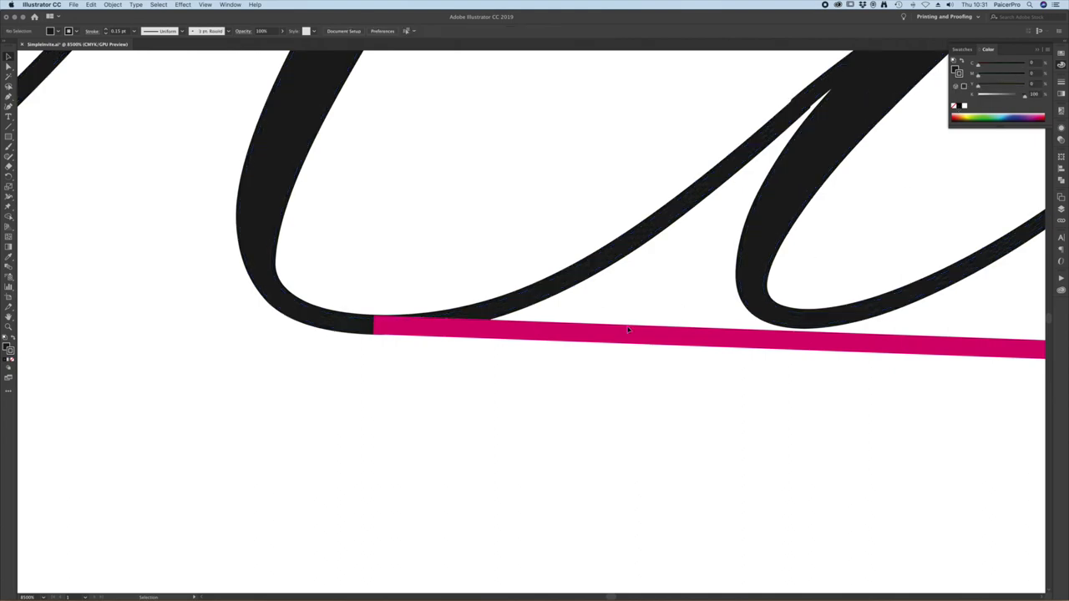
click(624, 339)
key(super+0)
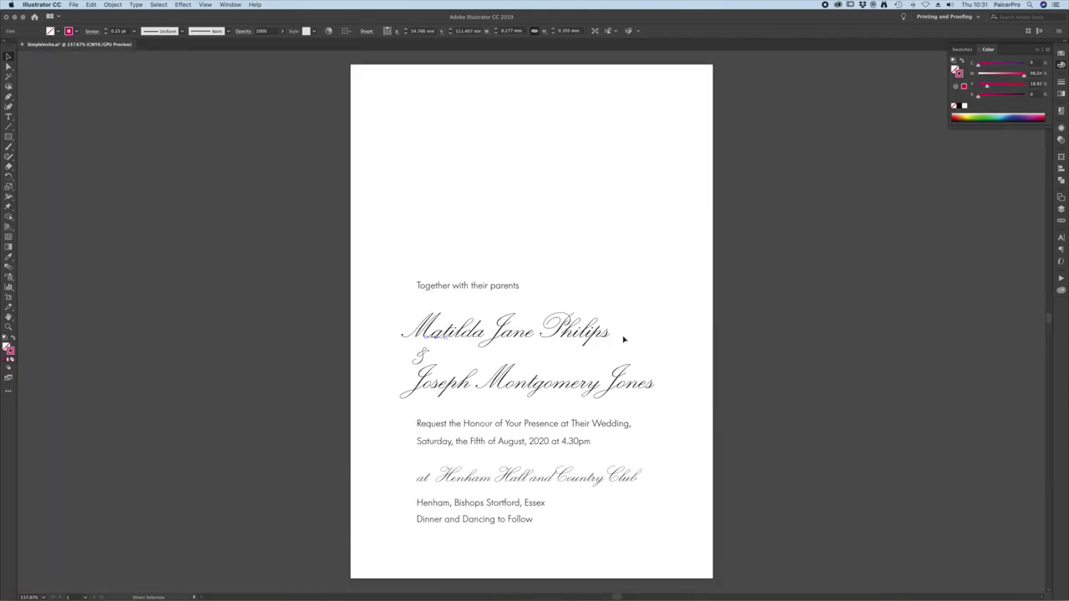
click(764, 335)
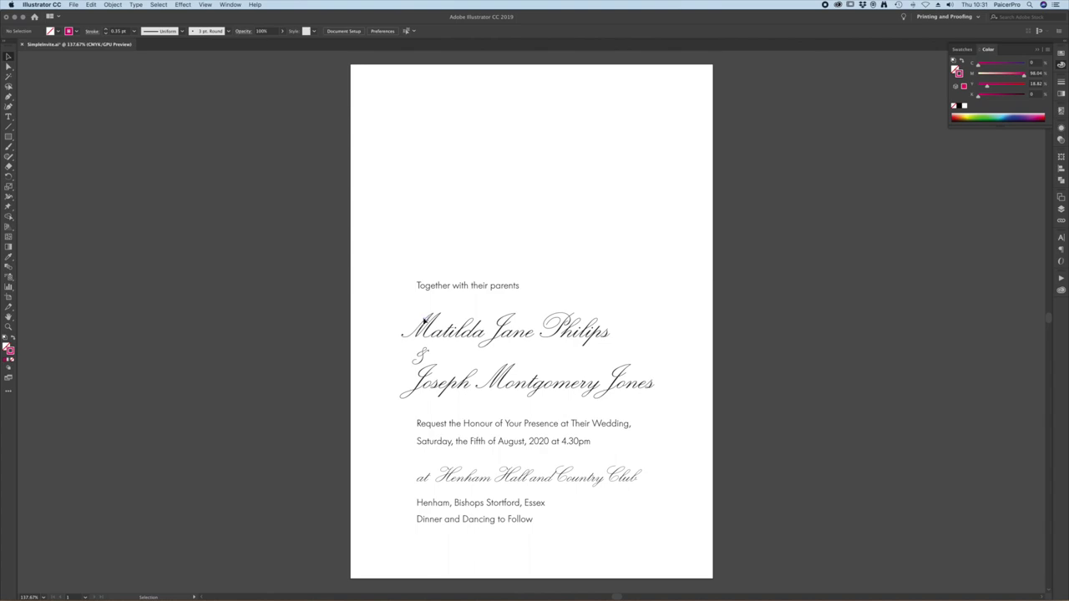
Step: Zoom in close on Matilda to inspect the lettering, then zoom back out
click(9, 327)
drag(451, 339, 703, 343)
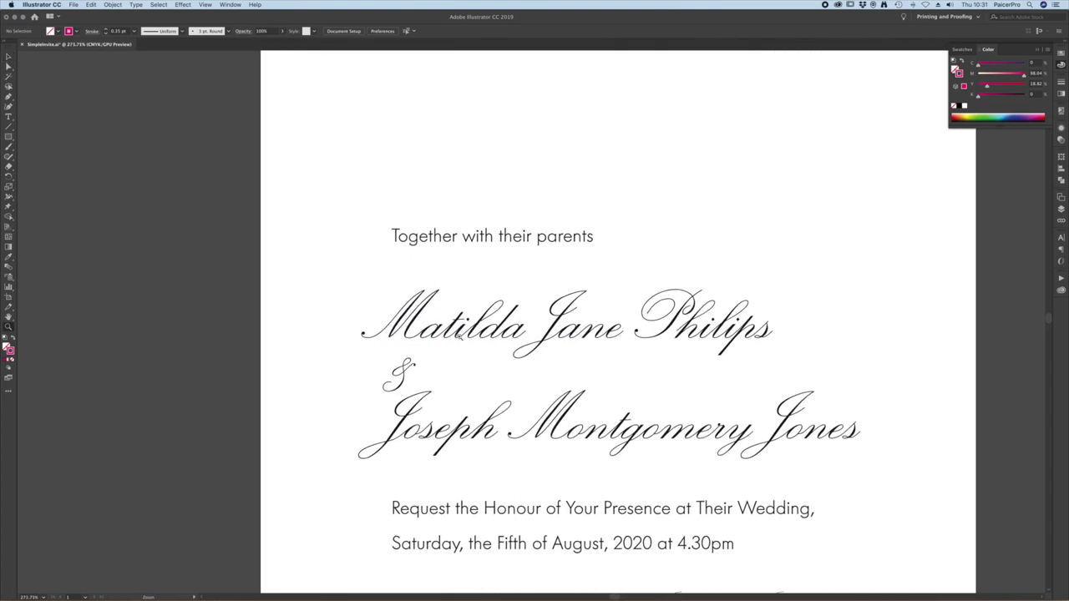
drag(409, 332, 652, 336)
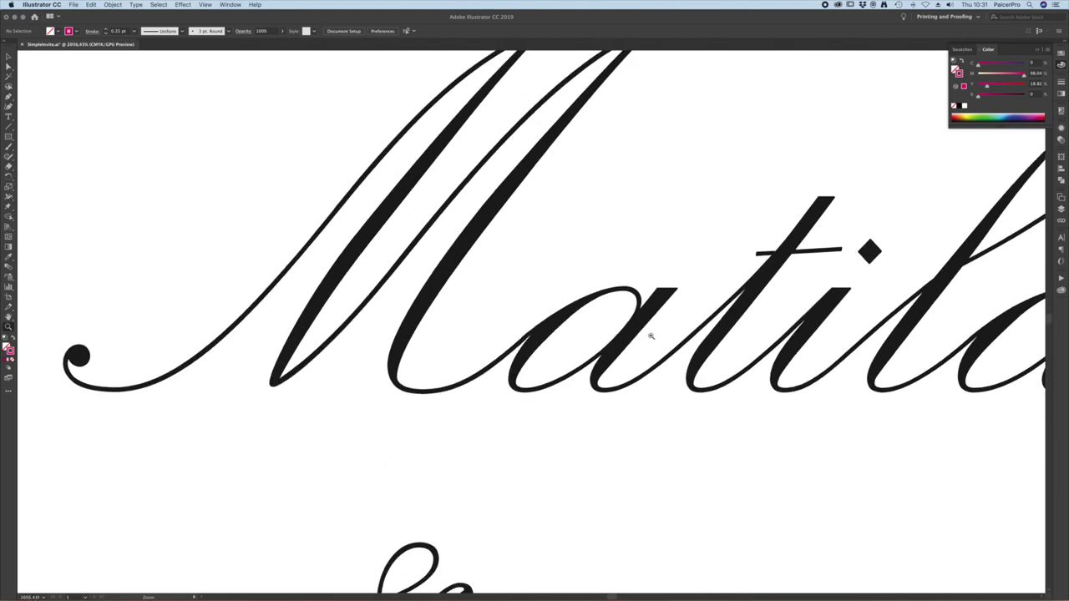
alt+click(464, 332)
alt+click(464, 331)
alt+click(465, 332)
alt+click(464, 331)
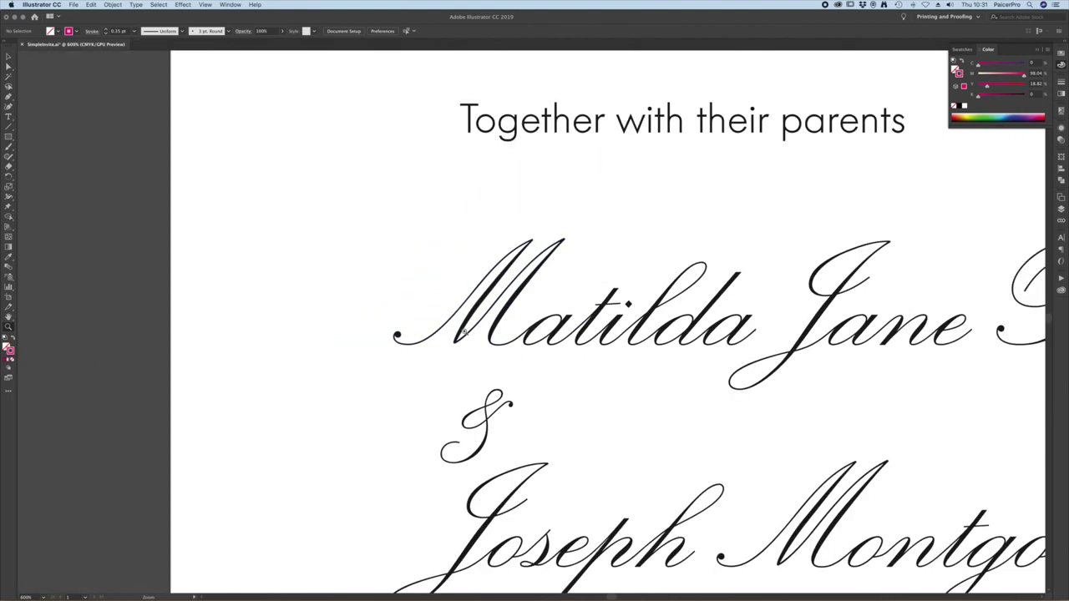
scroll(497, 367, down, 10)
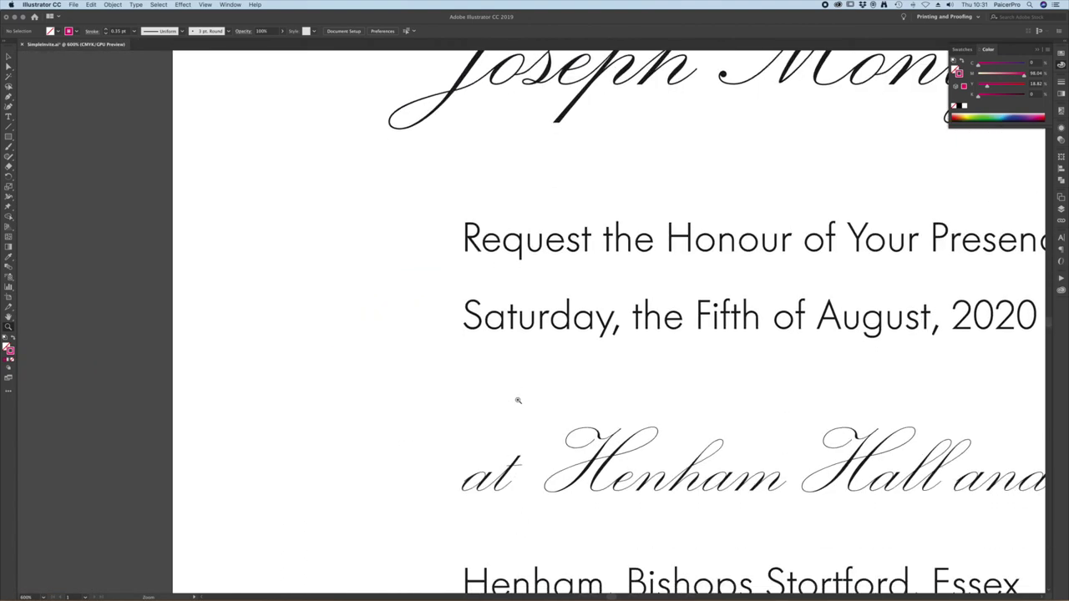
scroll(518, 400, down, 4)
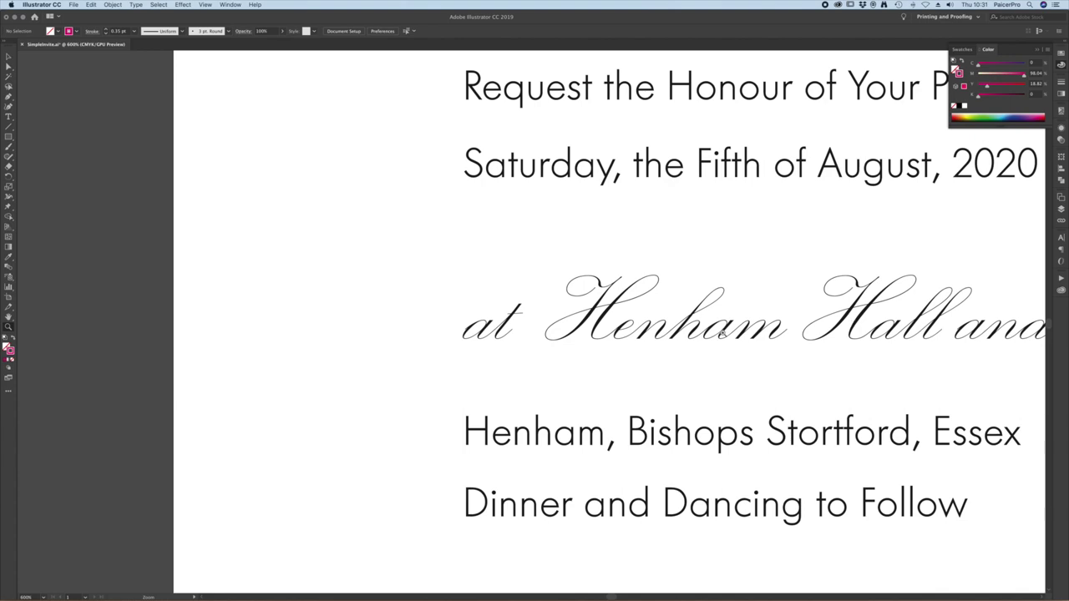
Step: Zoom in on the H of Henham and draw a magenta line beside it
drag(594, 315, 852, 382)
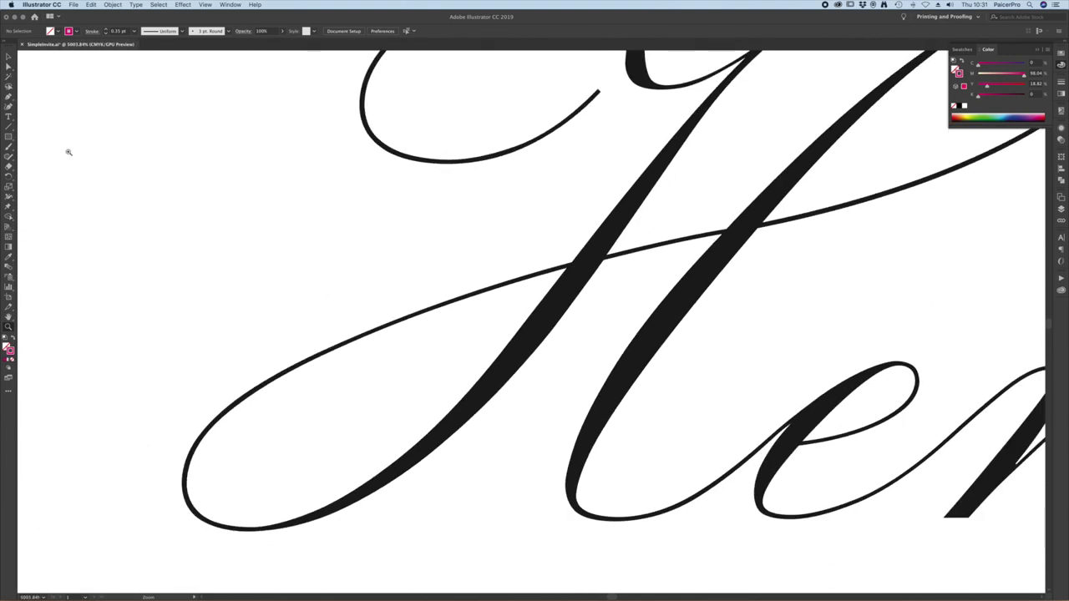
click(9, 57)
click(9, 127)
drag(474, 254, 201, 365)
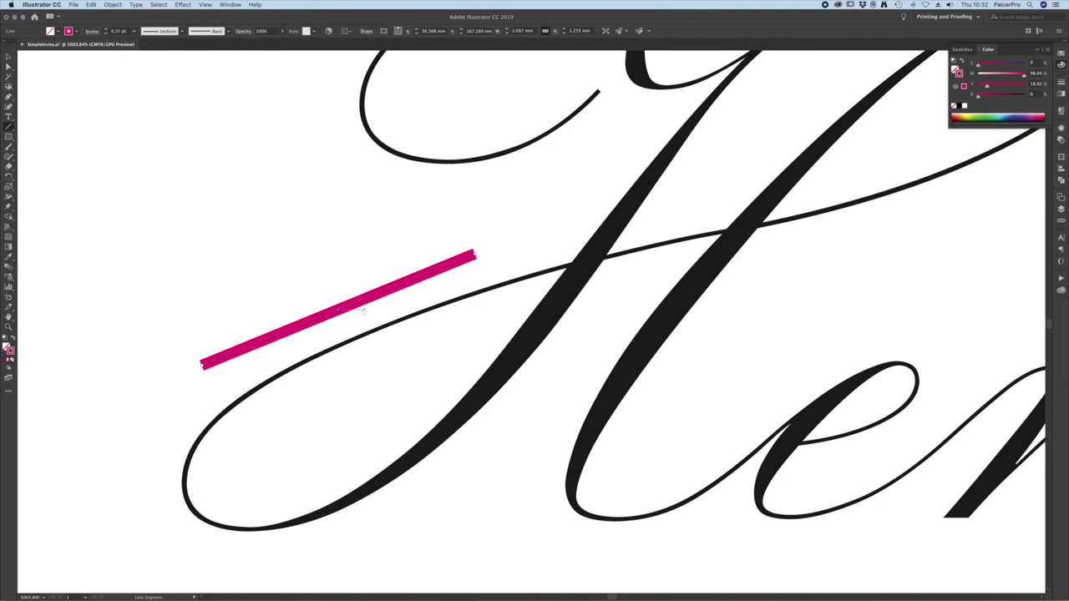
key(v)
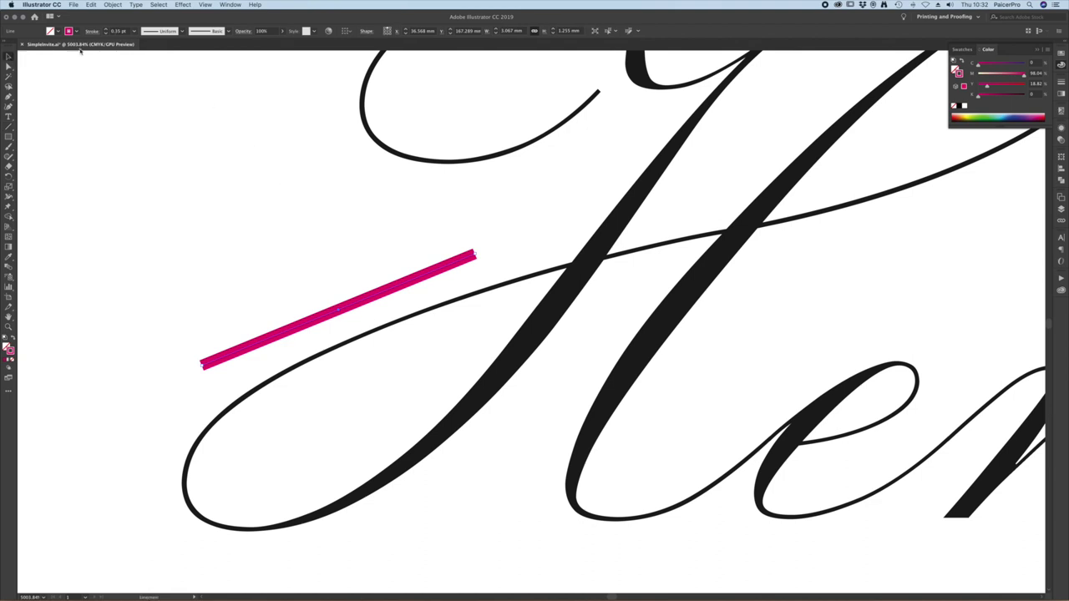
Step: Remove the Henham lettering's stroke and align the magenta line against the H
click(598, 251)
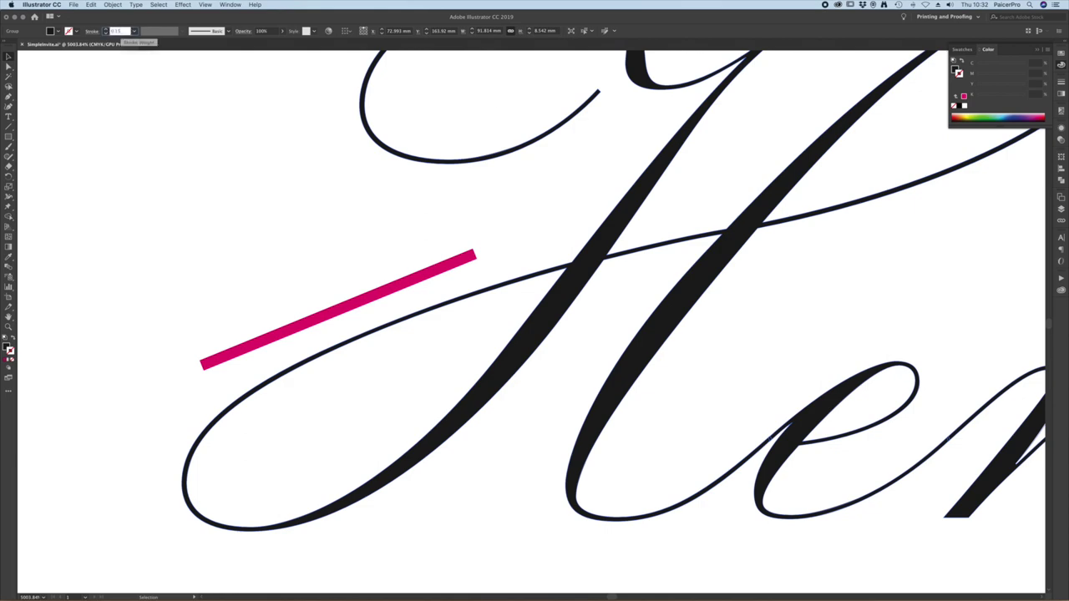
key(Return)
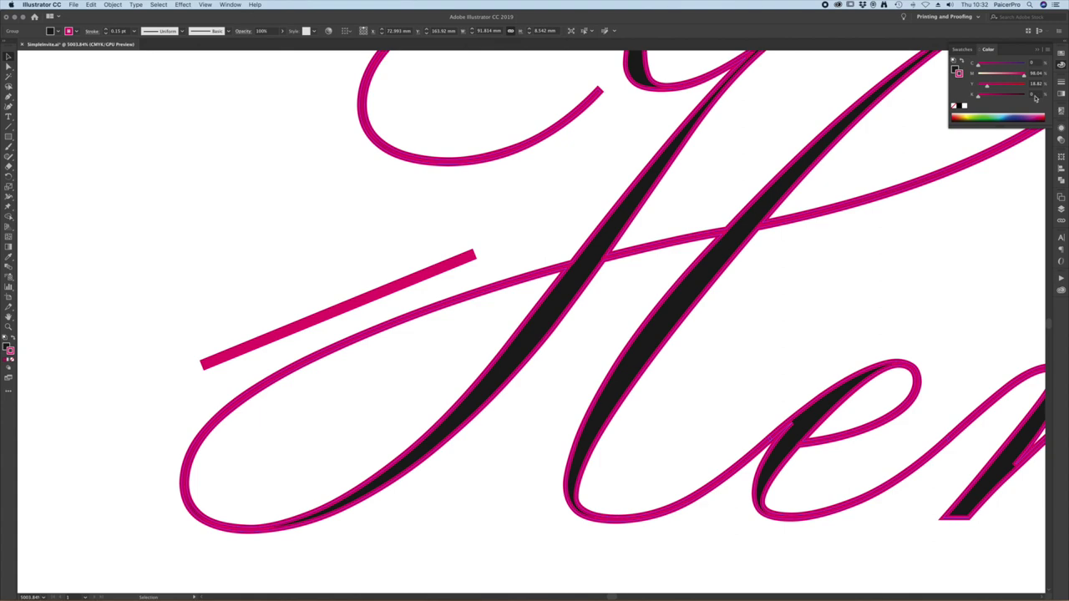
click(954, 106)
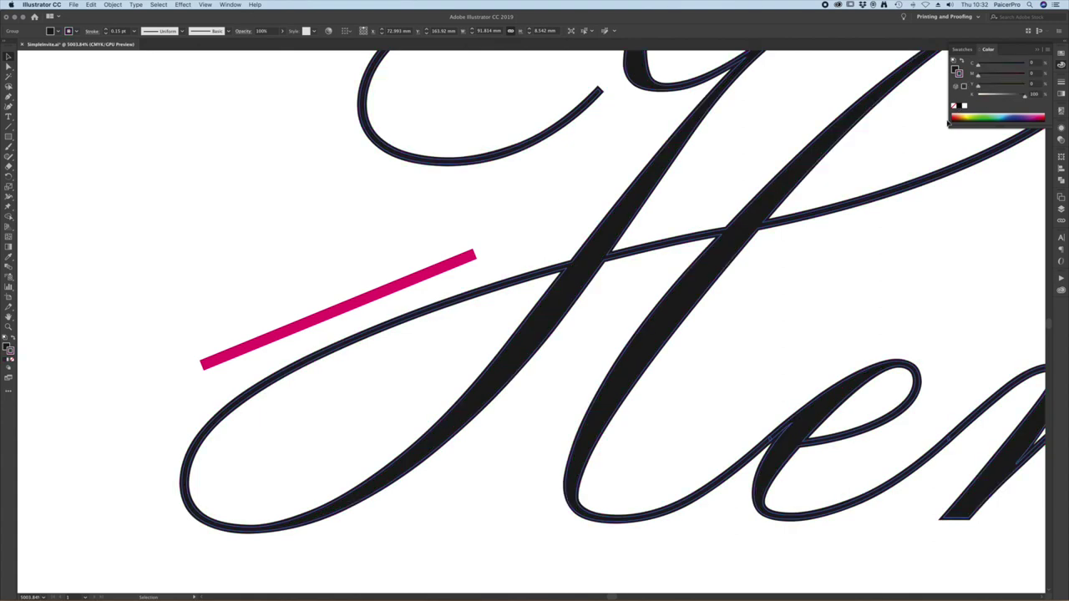
key(super+equal)
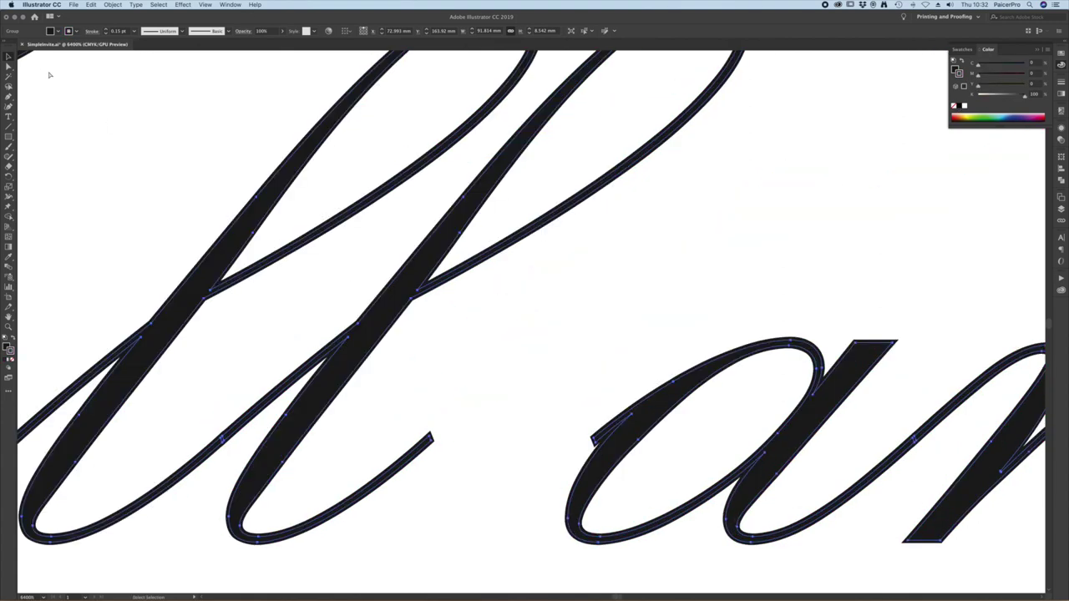
scroll(251, 207, left, 3)
scroll(252, 207, left, 15)
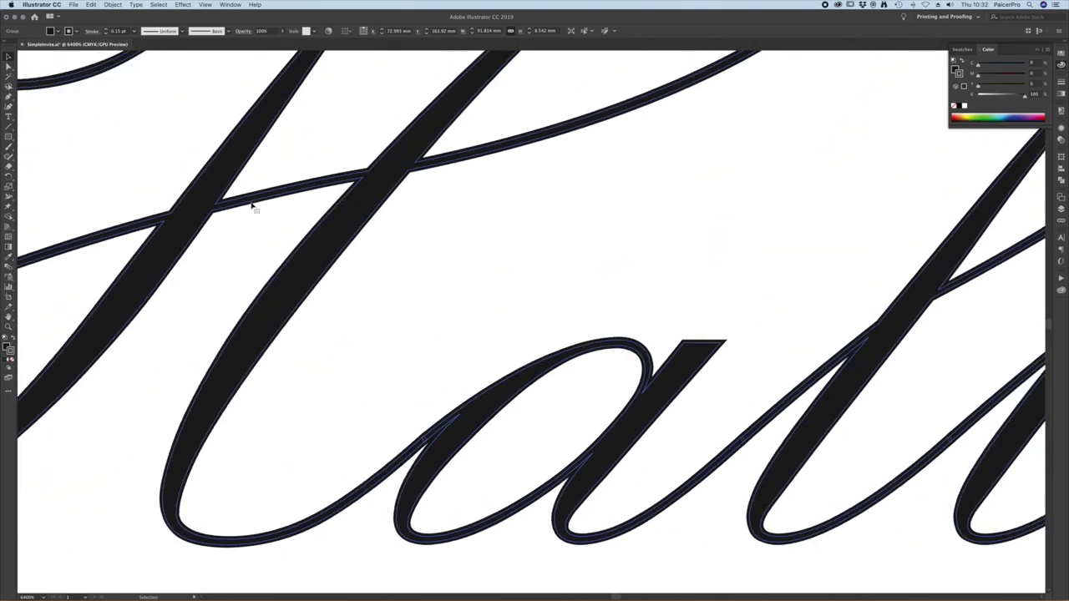
scroll(251, 207, left, 15)
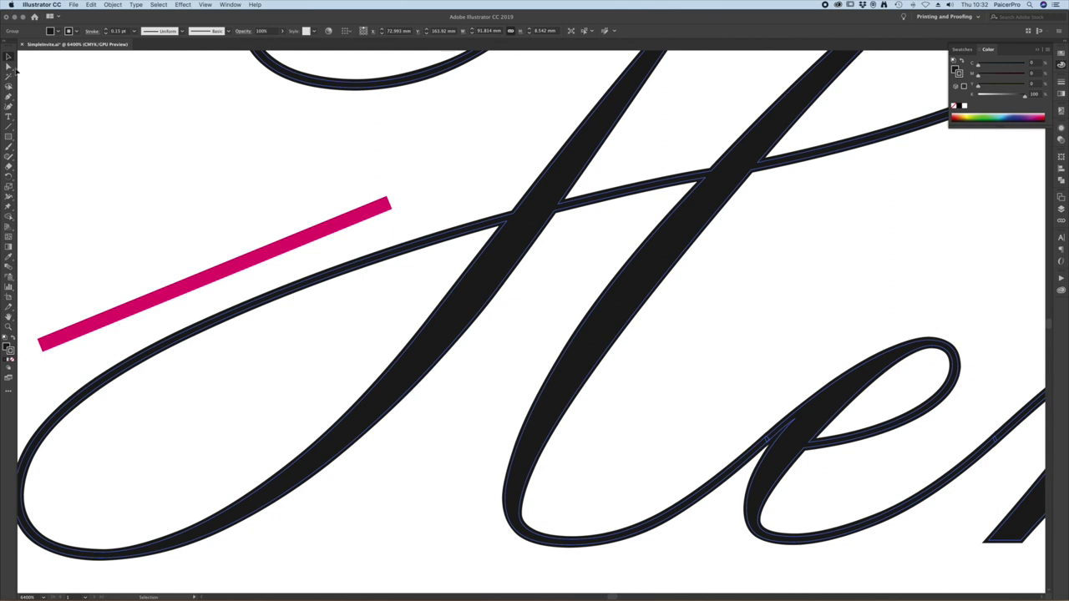
click(173, 298)
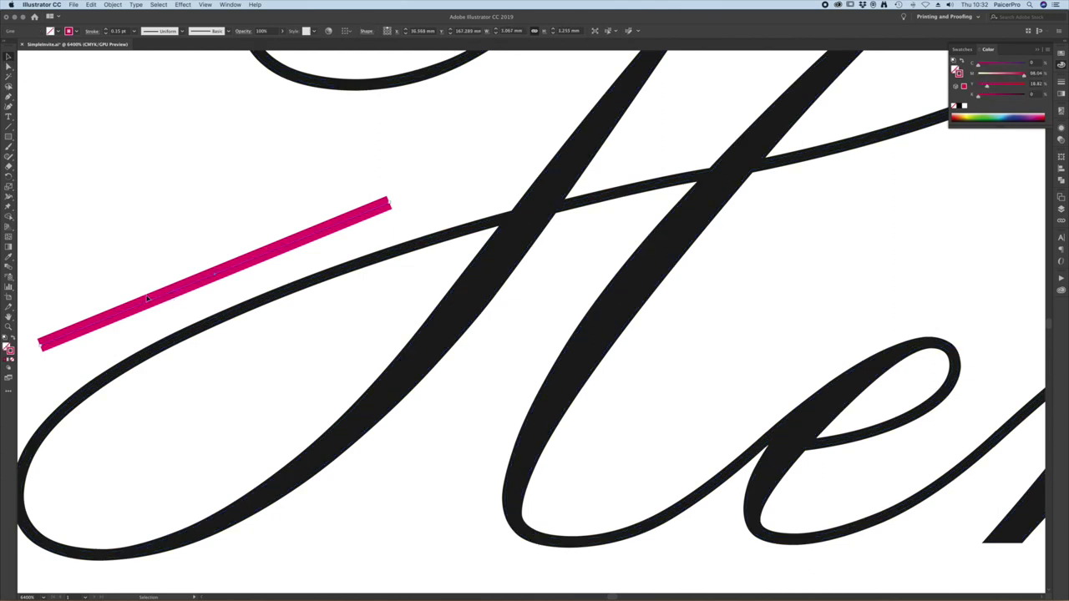
drag(152, 305, 241, 319)
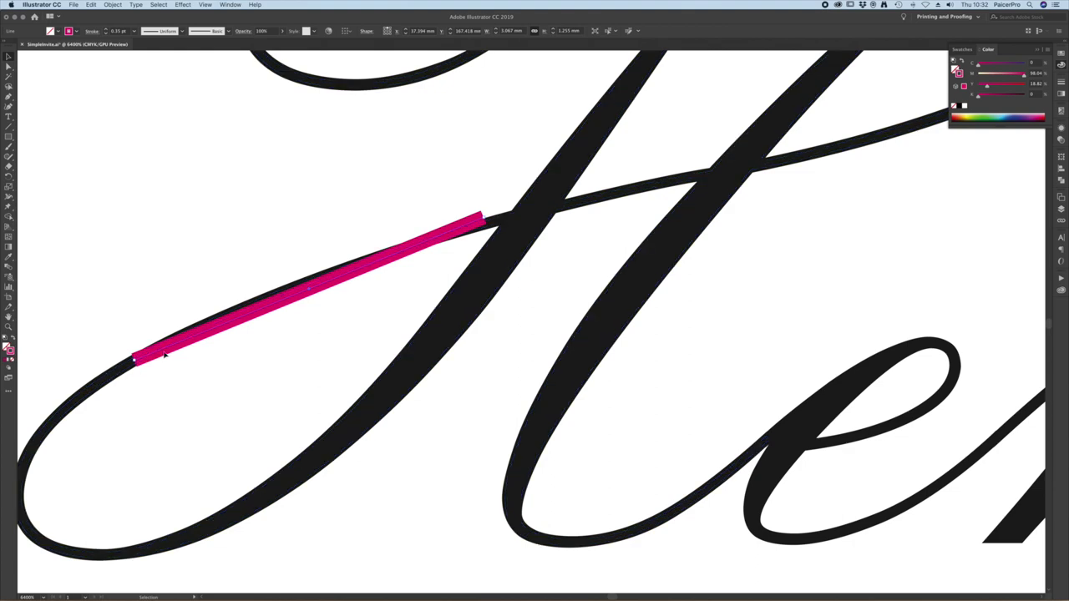
click(124, 369)
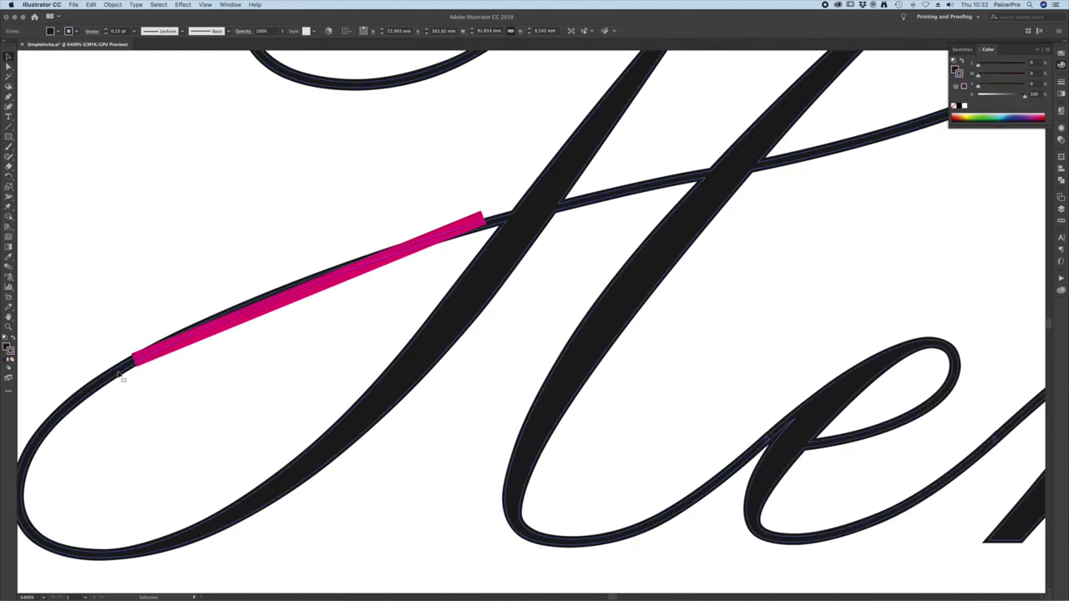
Step: Set the script lettering's stroke weight to 0.2 pt and delete the magenta line
click(119, 31)
key(BackSpace)
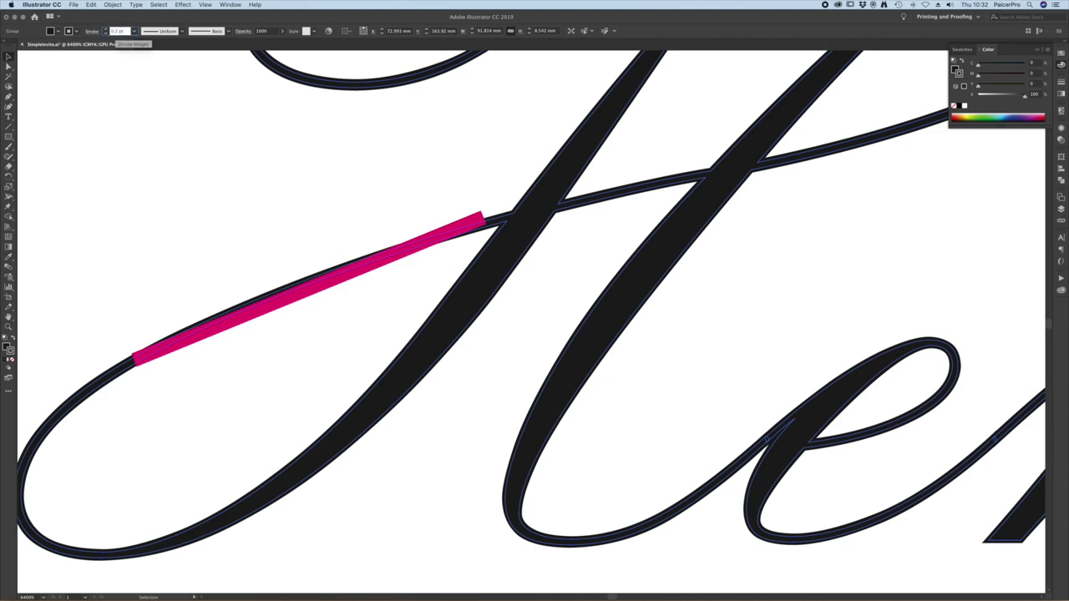
key(Return)
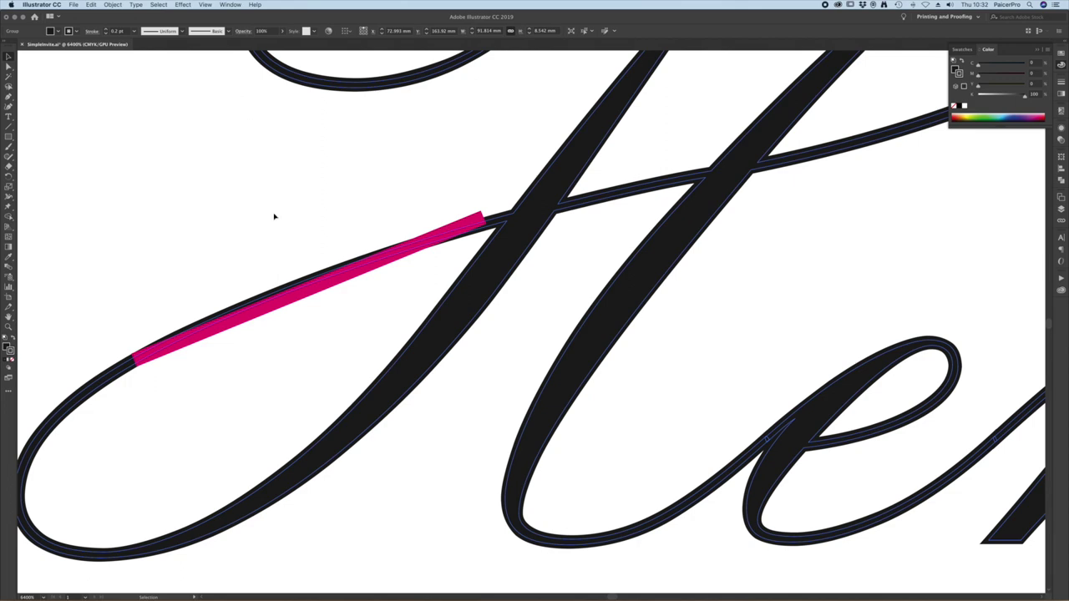
click(292, 301)
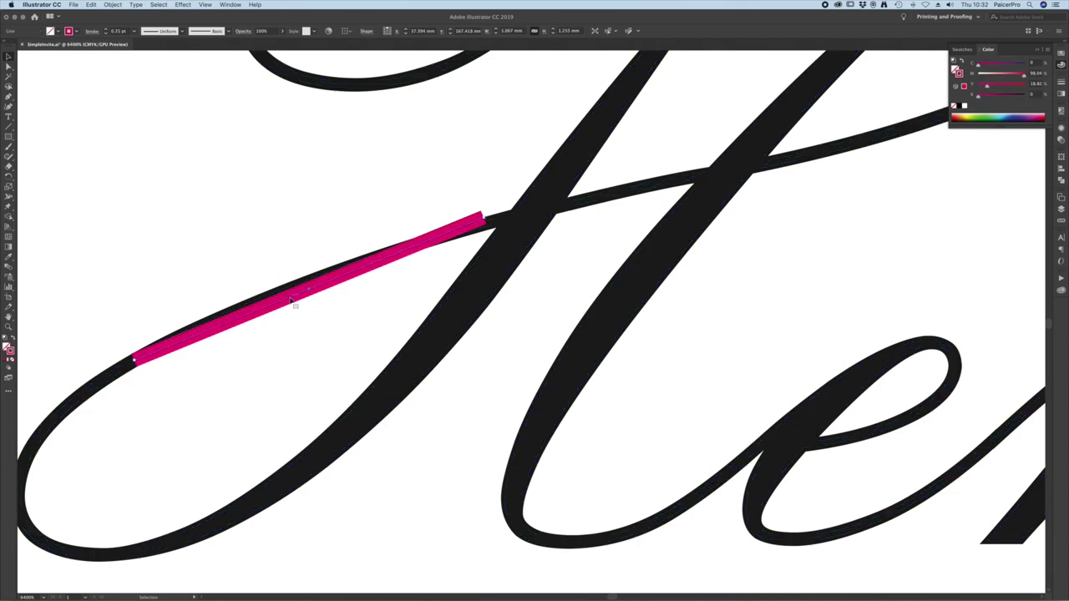
key(Delete)
key(super+0)
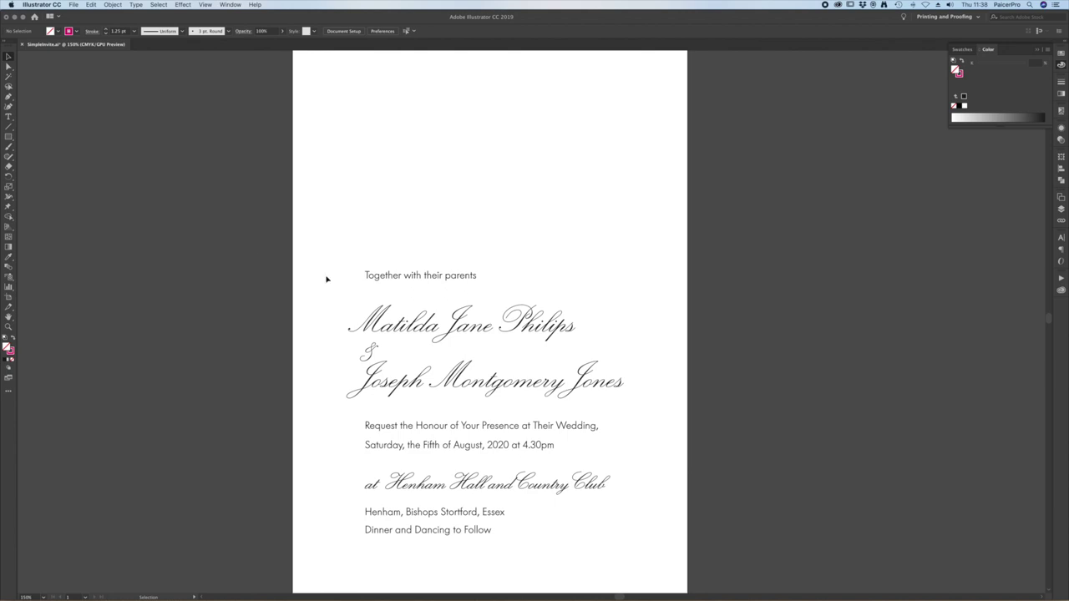
click(458, 281)
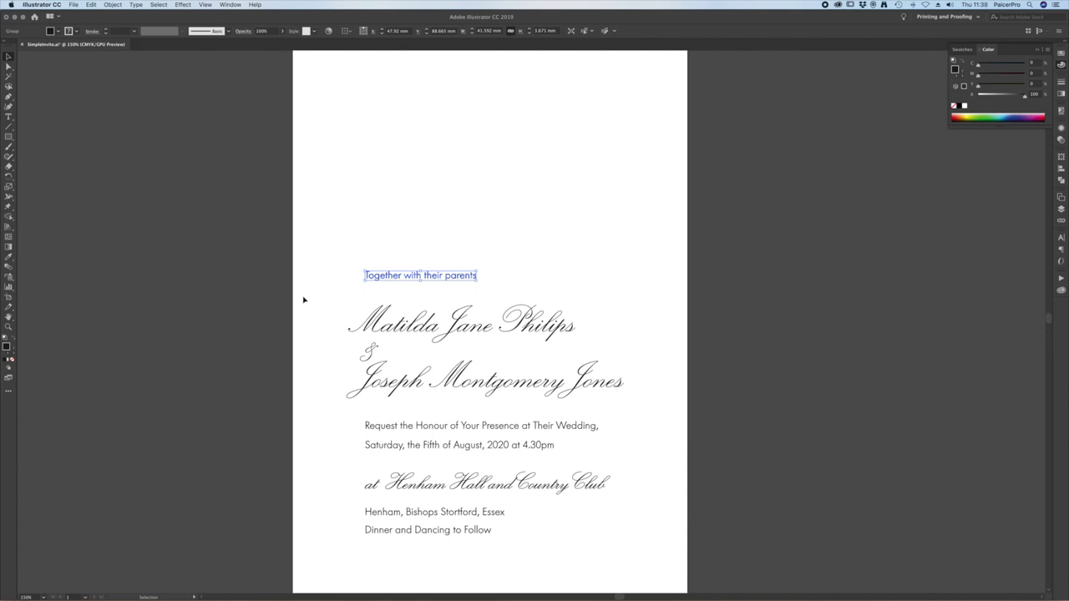
click(303, 299)
key(z)
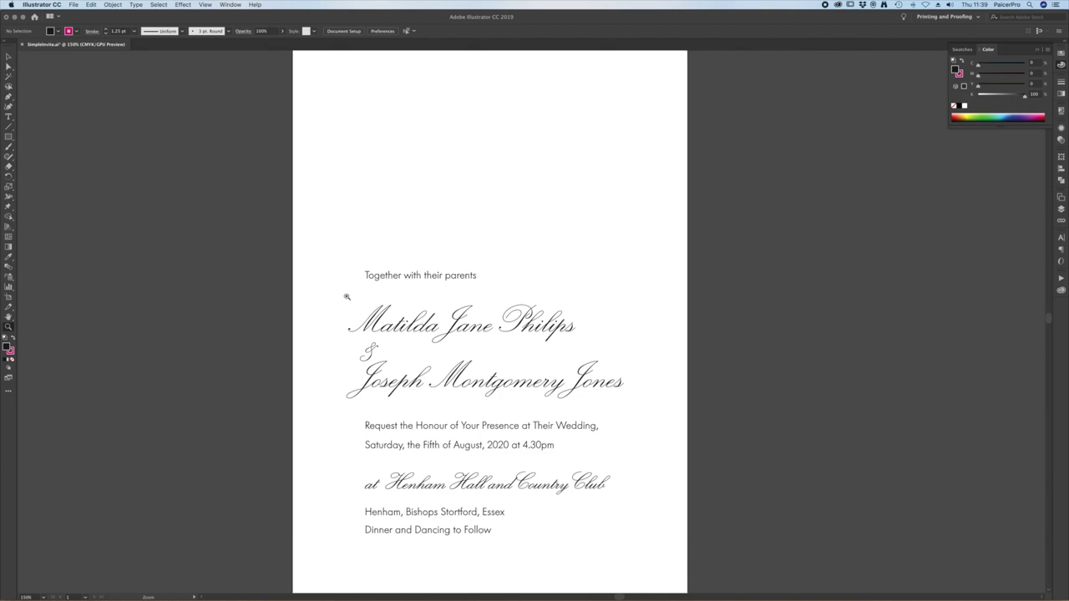
Step: Zoom closely into the 'Together with their parents' line of the invitation
drag(375, 296, 596, 318)
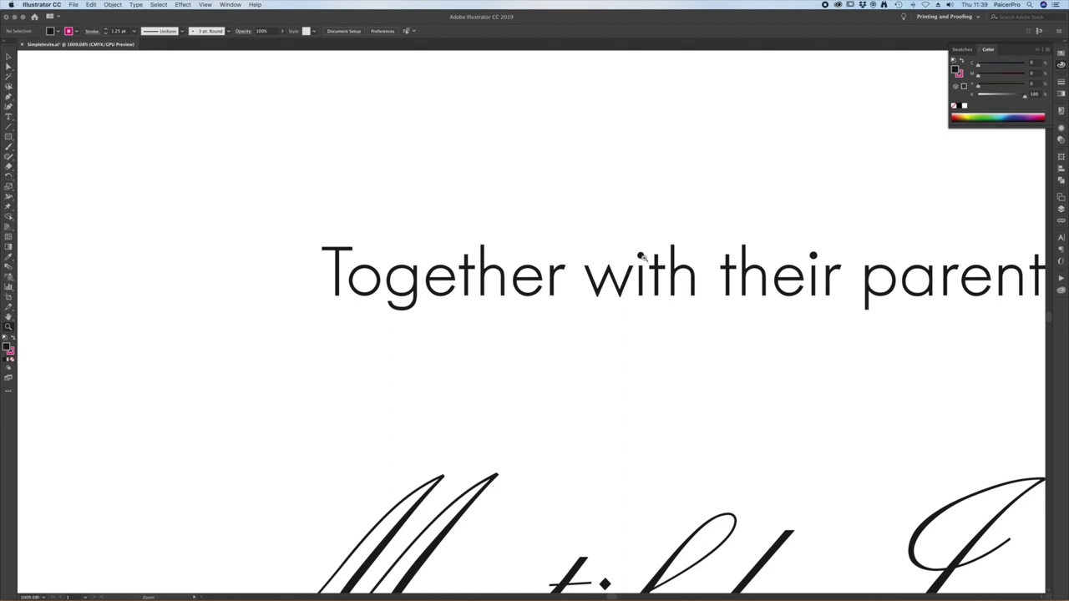
scroll(576, 317, right, 1)
scroll(576, 317, right, 5)
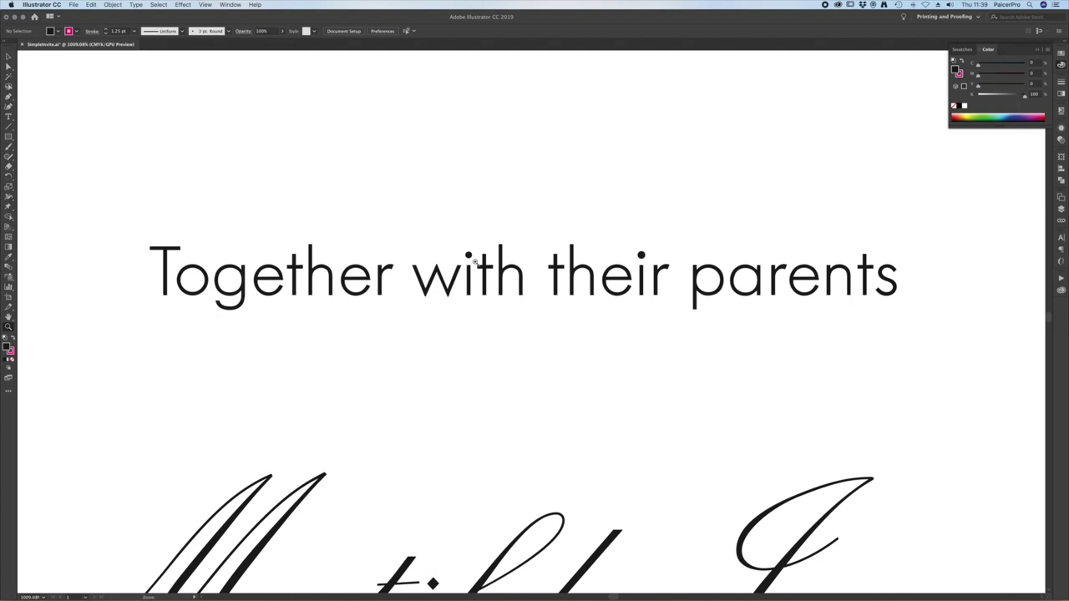
click(566, 321)
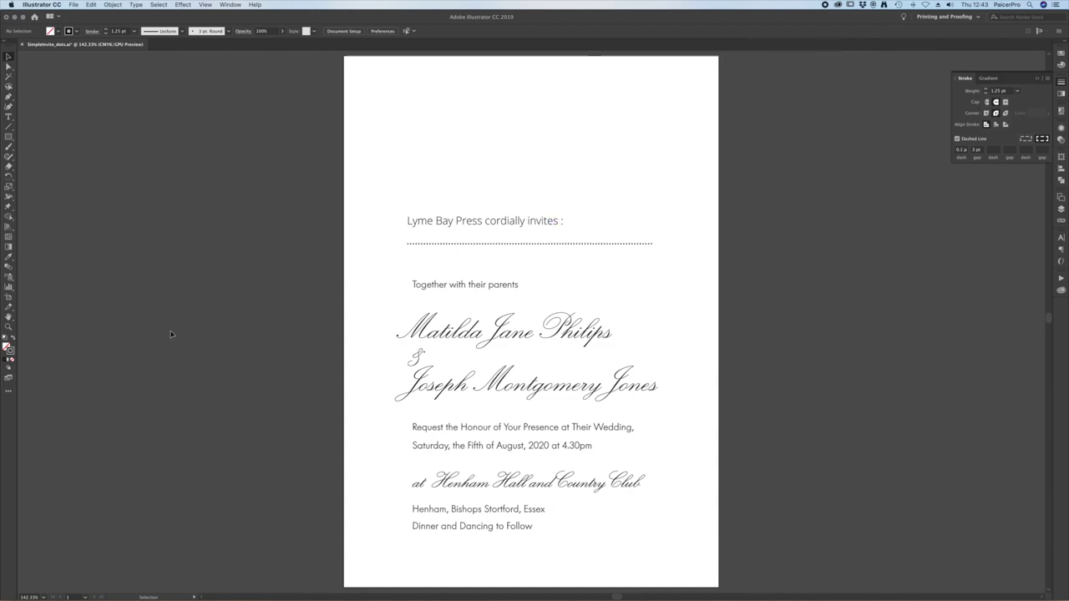
Step: Zoom in on the colon after 'invites' and select its two dots
click(8, 327)
drag(576, 224, 851, 296)
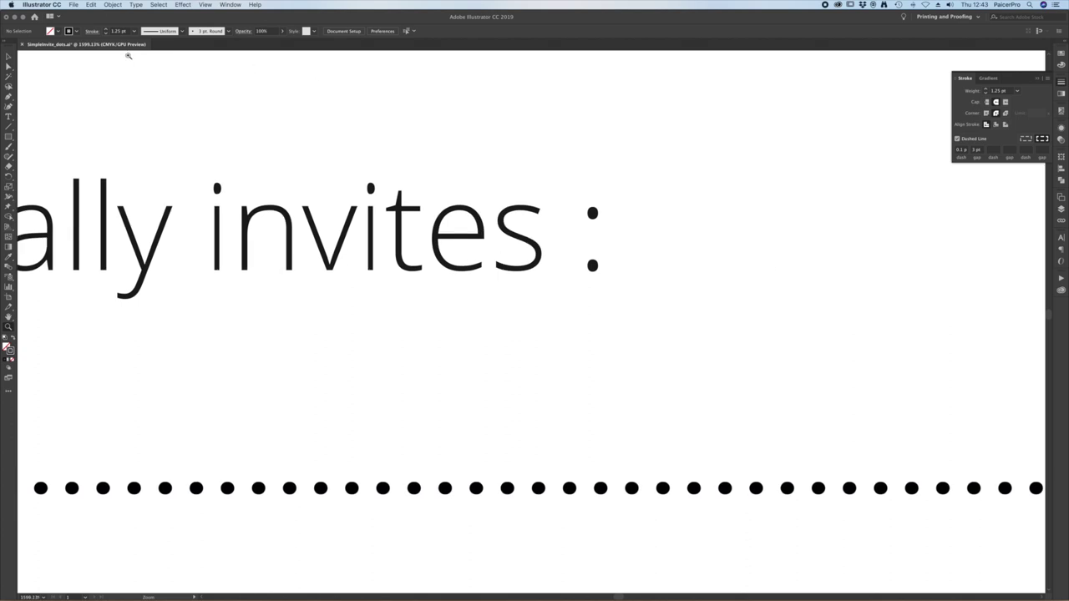
click(8, 57)
click(10, 327)
drag(601, 214, 830, 281)
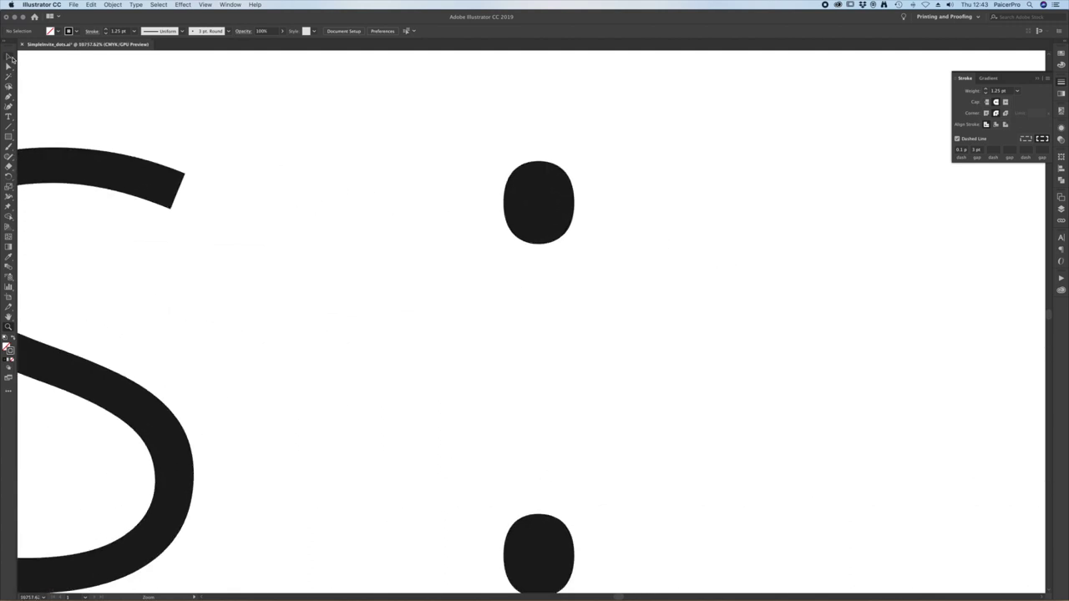
click(9, 58)
click(562, 191)
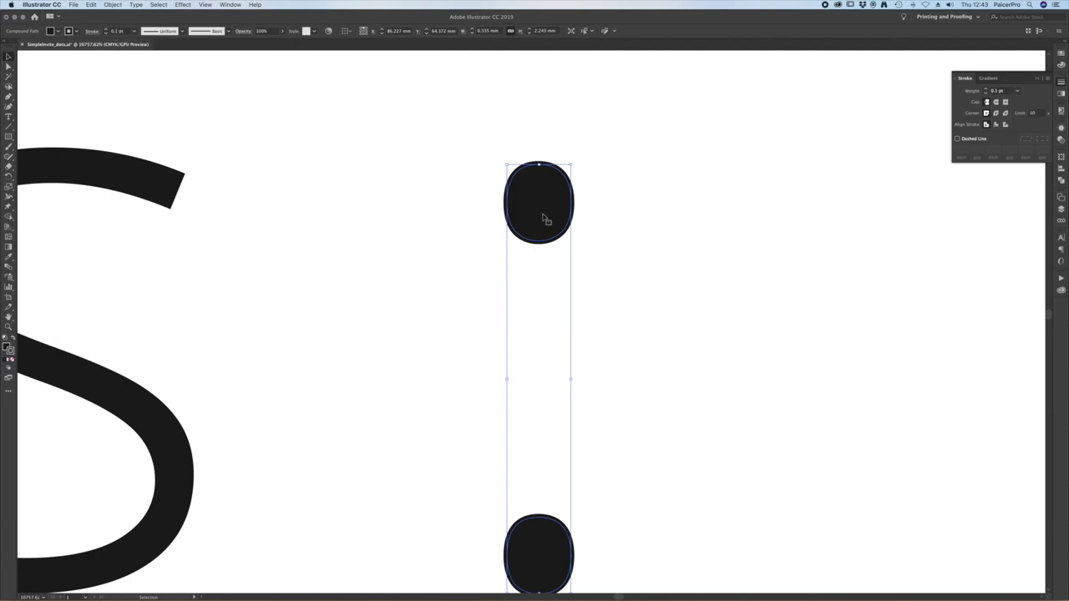
Step: Draw a temporary 1.25 pt horizontal line and move it onto the colon's top dot
click(649, 292)
key(backslash)
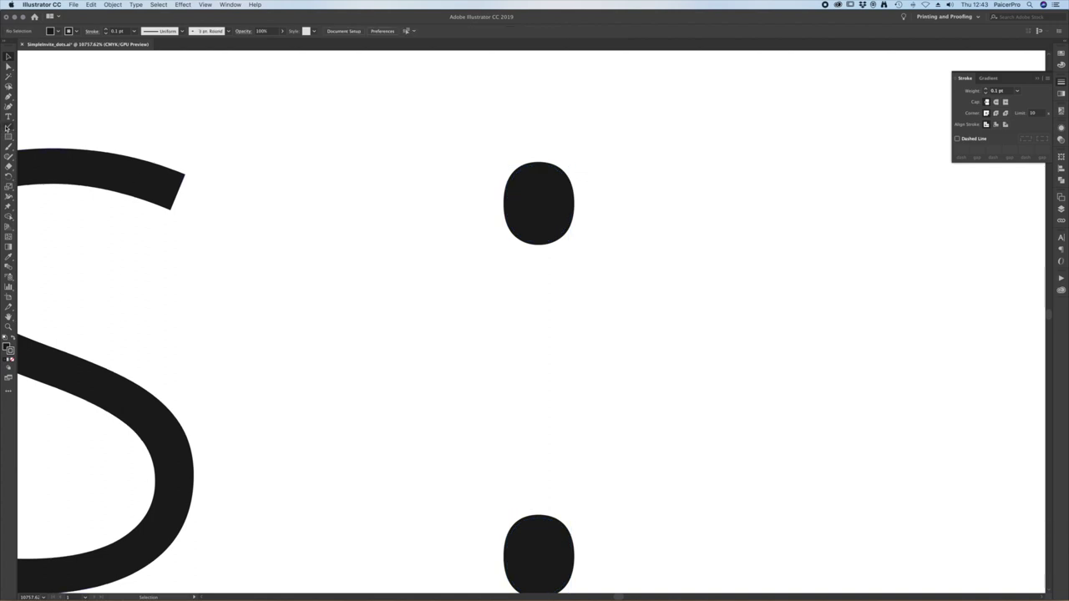
mouse_move(599, 199)
mouse_down()
mouse_move(964, 215)
mouse_move(956, 201)
mouse_up()
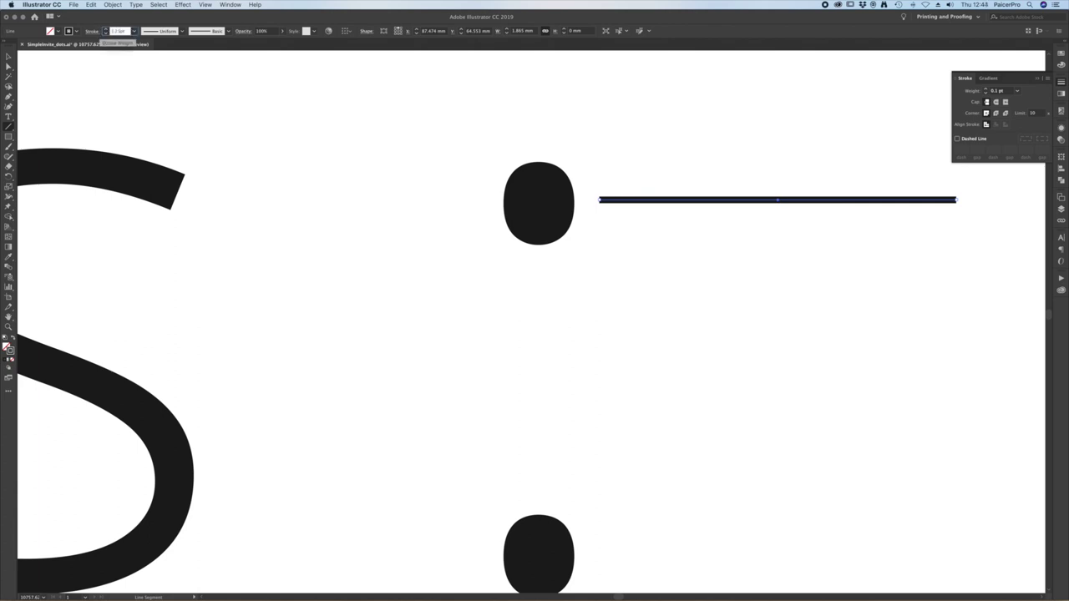
key(Return)
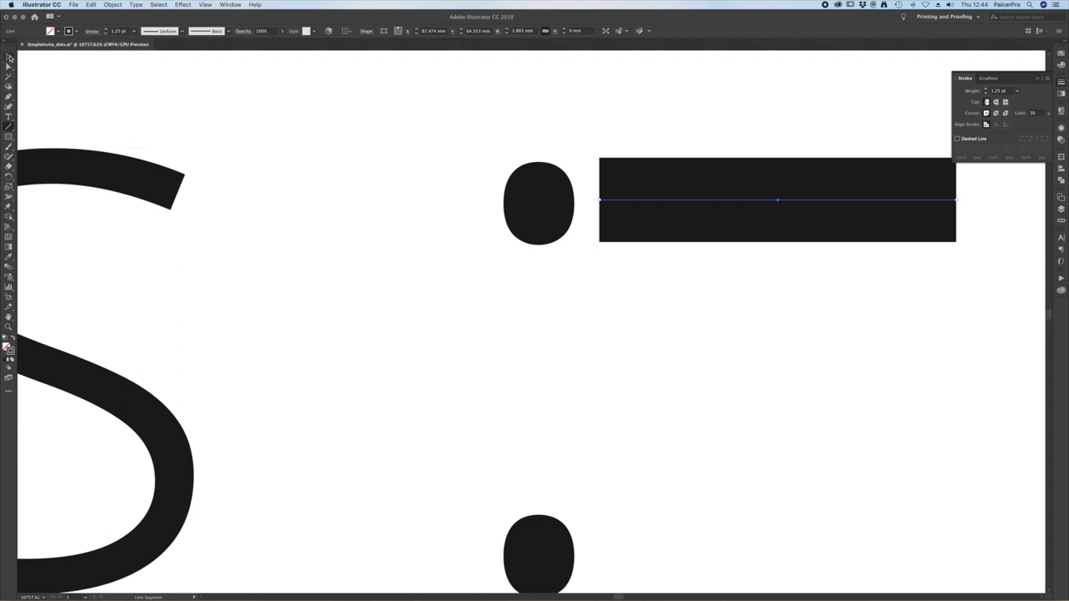
click(9, 56)
drag(657, 200, 592, 204)
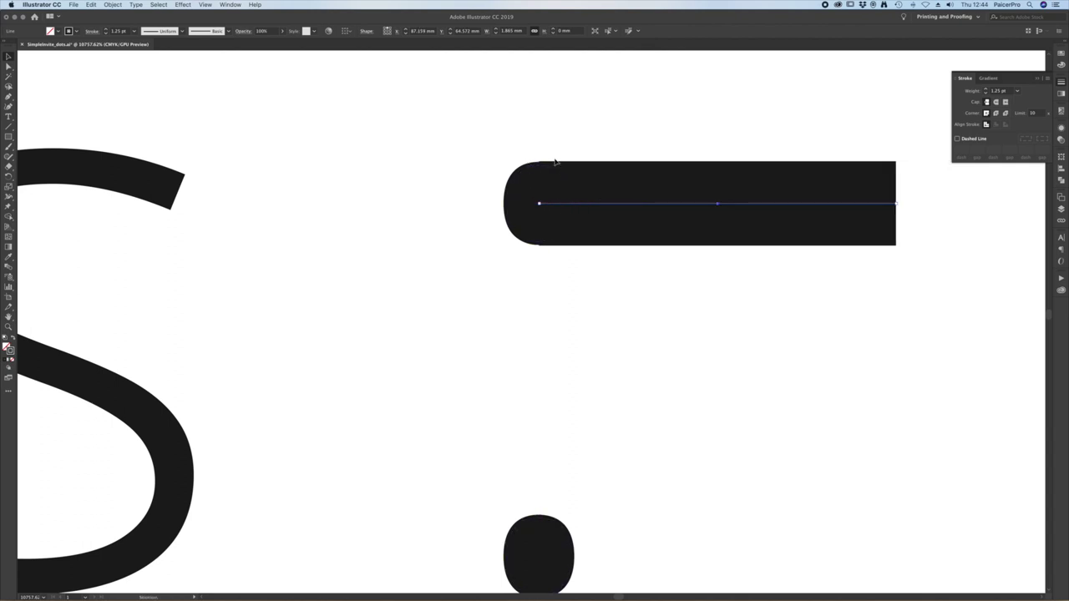
Step: Give the colon's two dots a 0.15 pt stroke
click(517, 201)
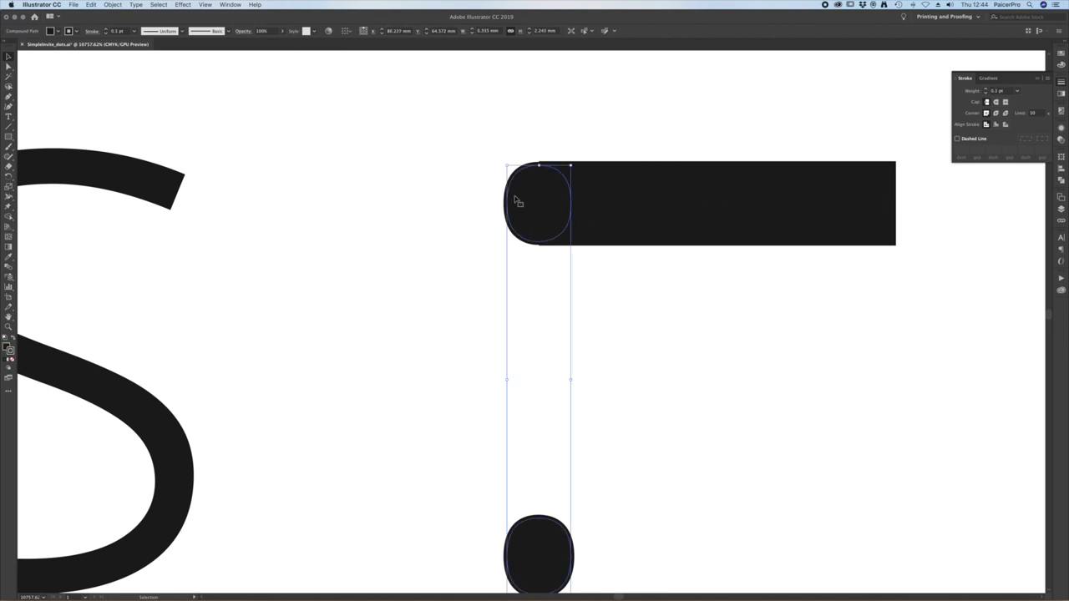
click(119, 30)
text(0.15)
key(Return)
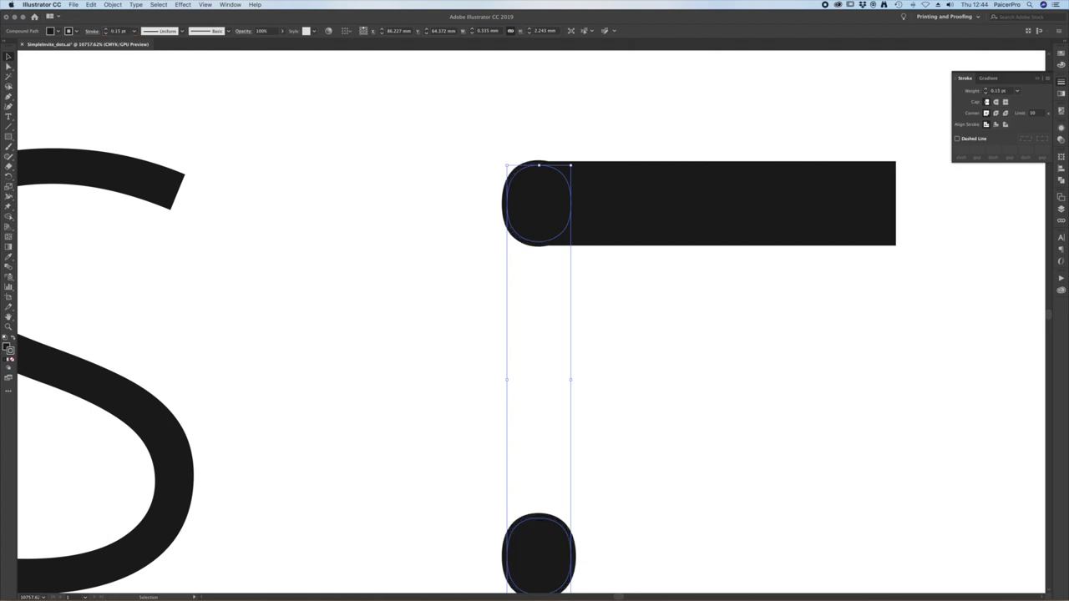
Step: Delete the temporary line, zoom back out and select the i in 'invites'
click(641, 205)
key(Delete)
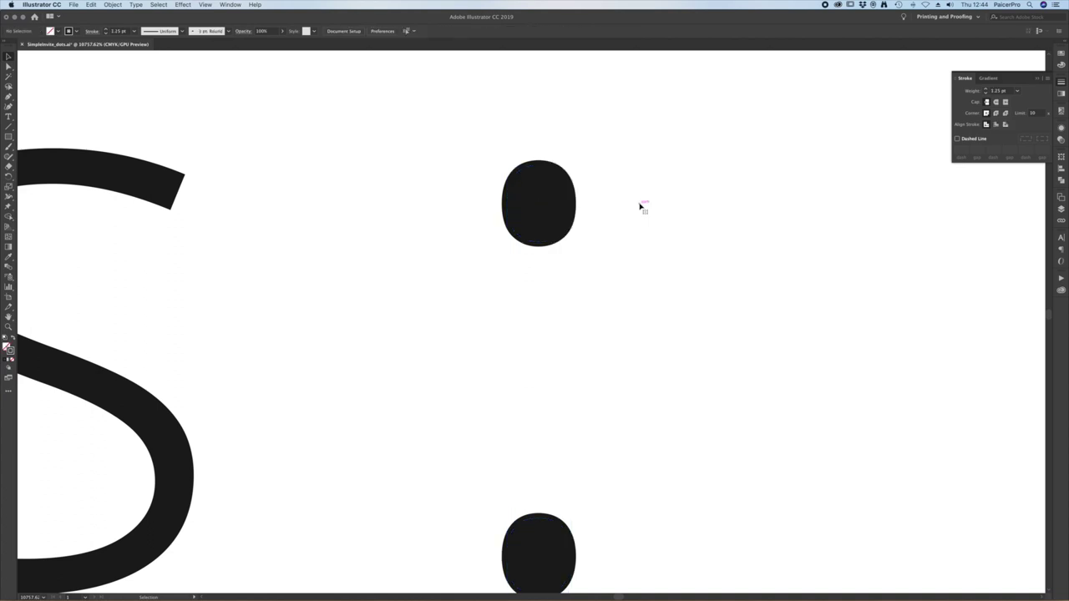
key(super+minus)
key(super+minus)
key(super+minus)
key(super+minus)
key(super+minus)
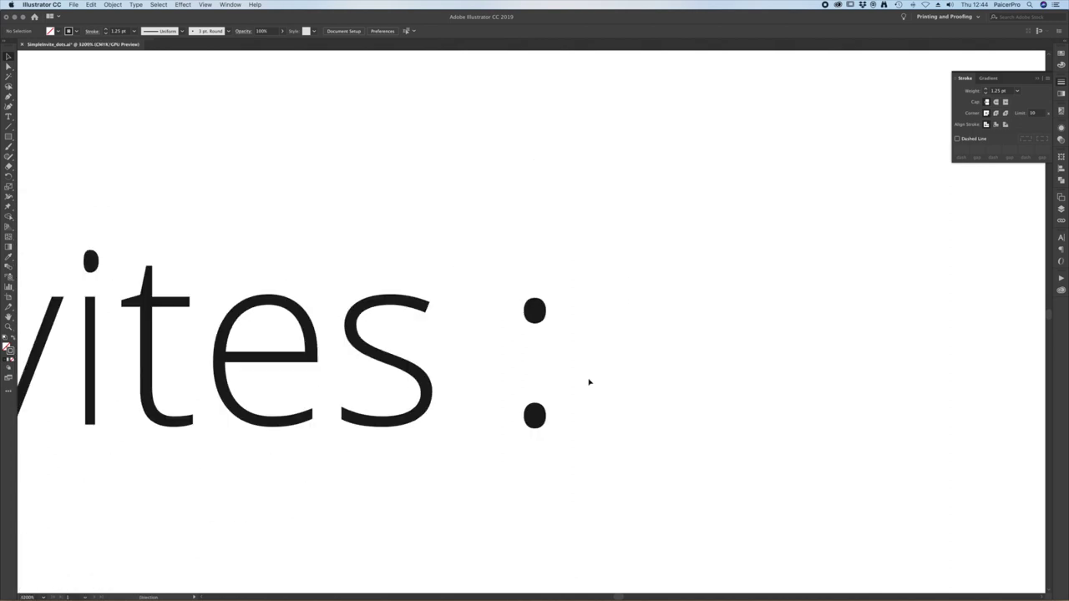
scroll(591, 346, left, 5)
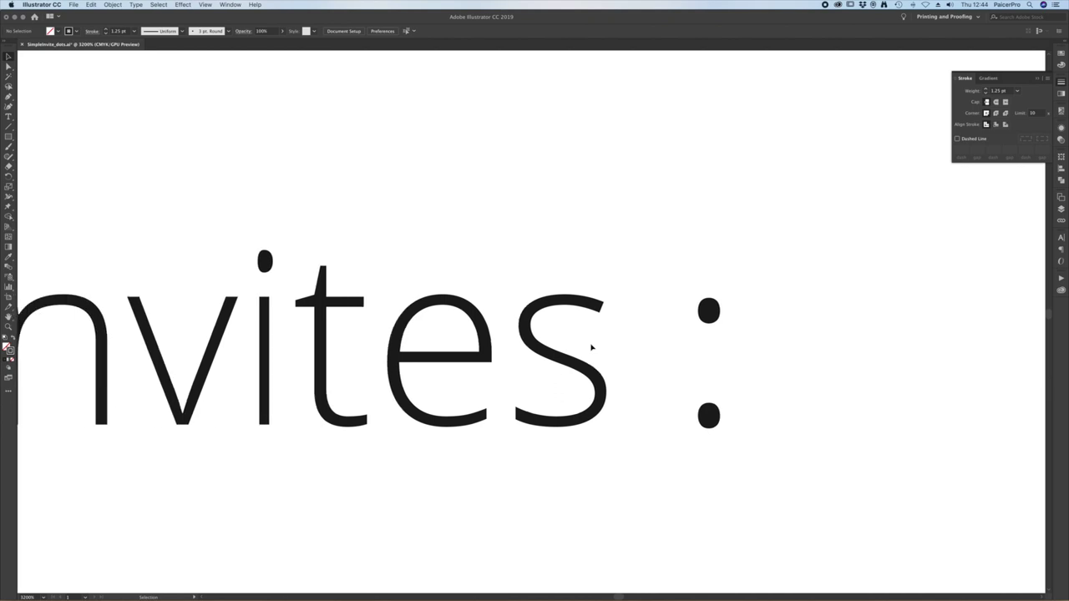
scroll(591, 346, left, 6)
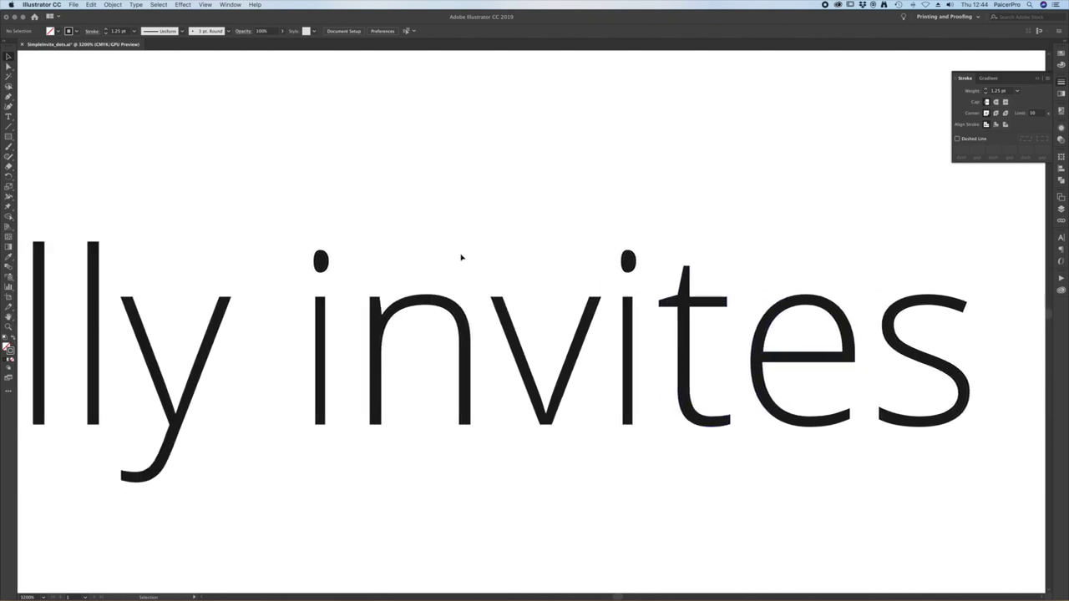
click(321, 262)
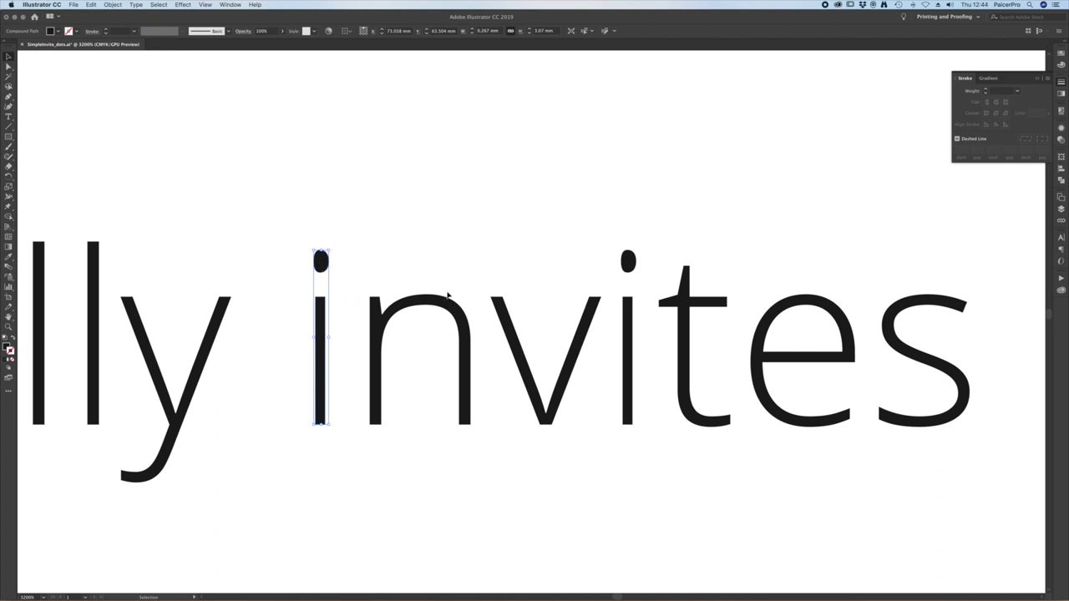
scroll(560, 304, left, 10)
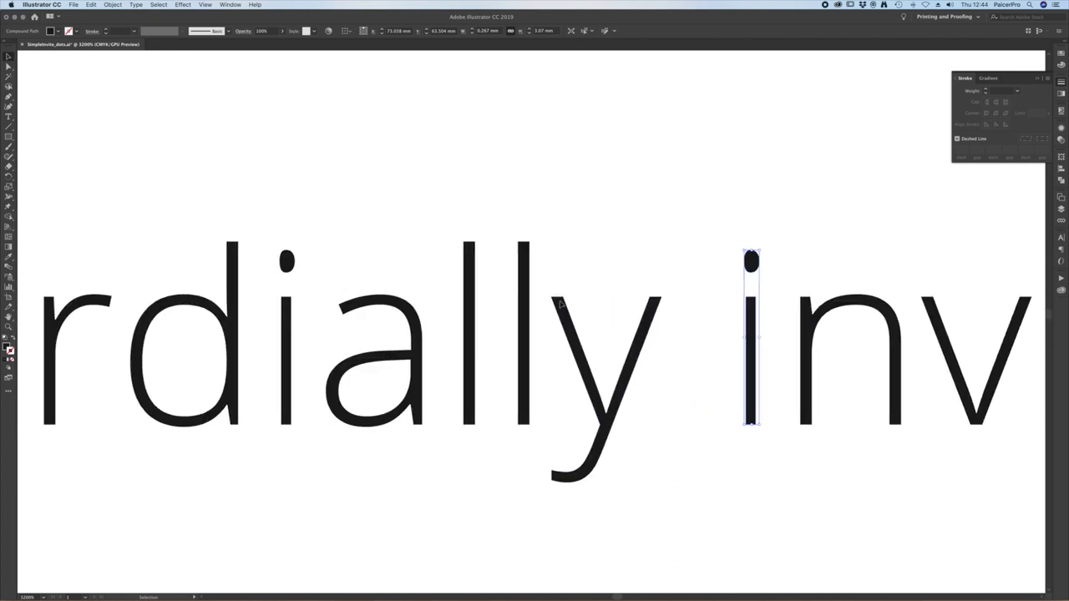
click(411, 263)
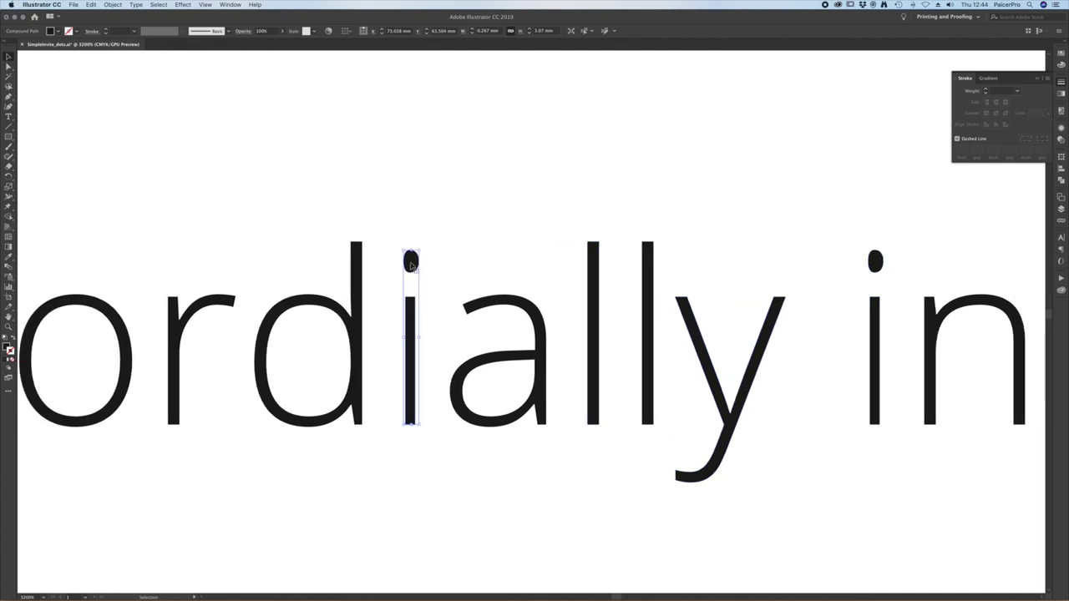
scroll(526, 277, down, 4)
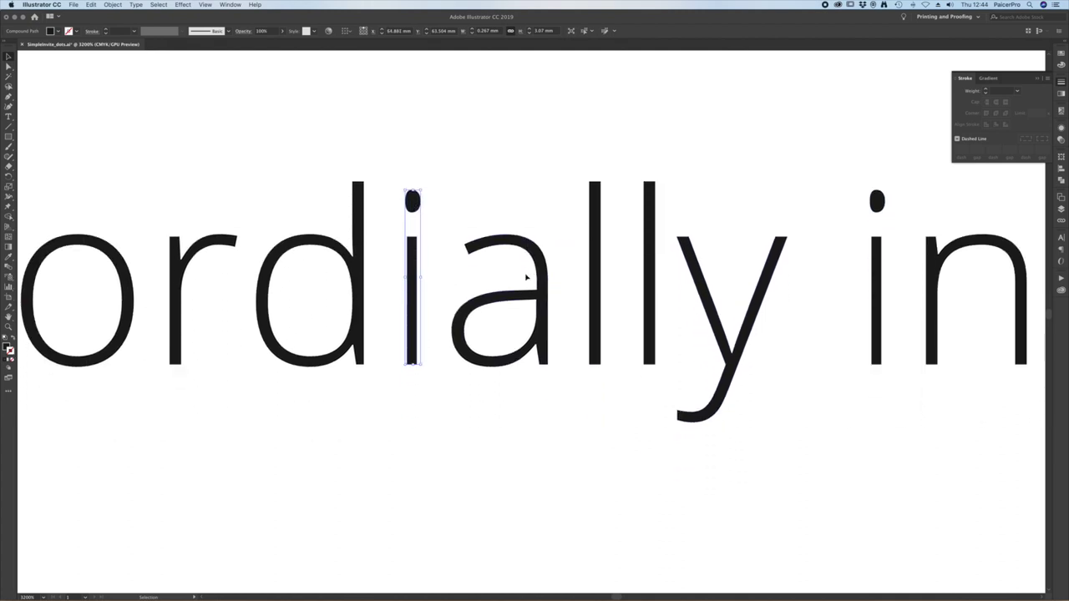
scroll(526, 277, left, 15)
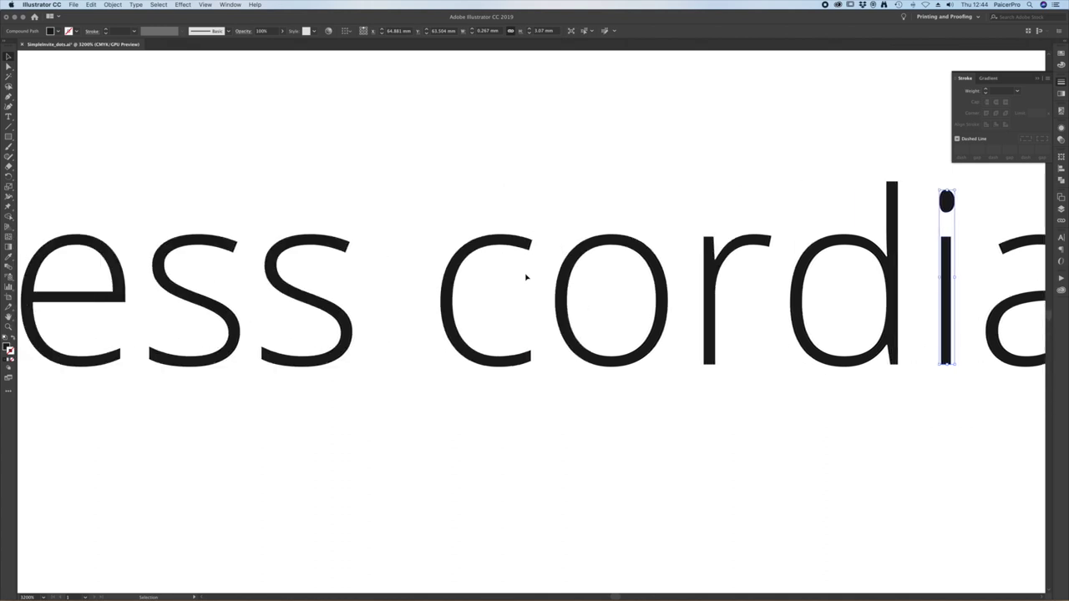
scroll(526, 277, down, 9)
click(516, 313)
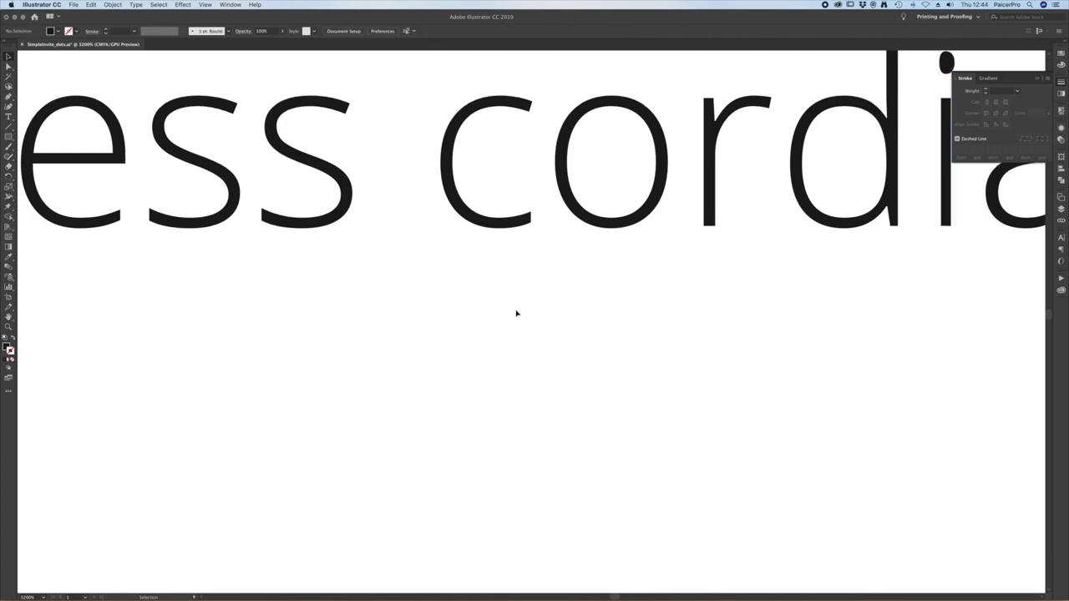
key(super+minus)
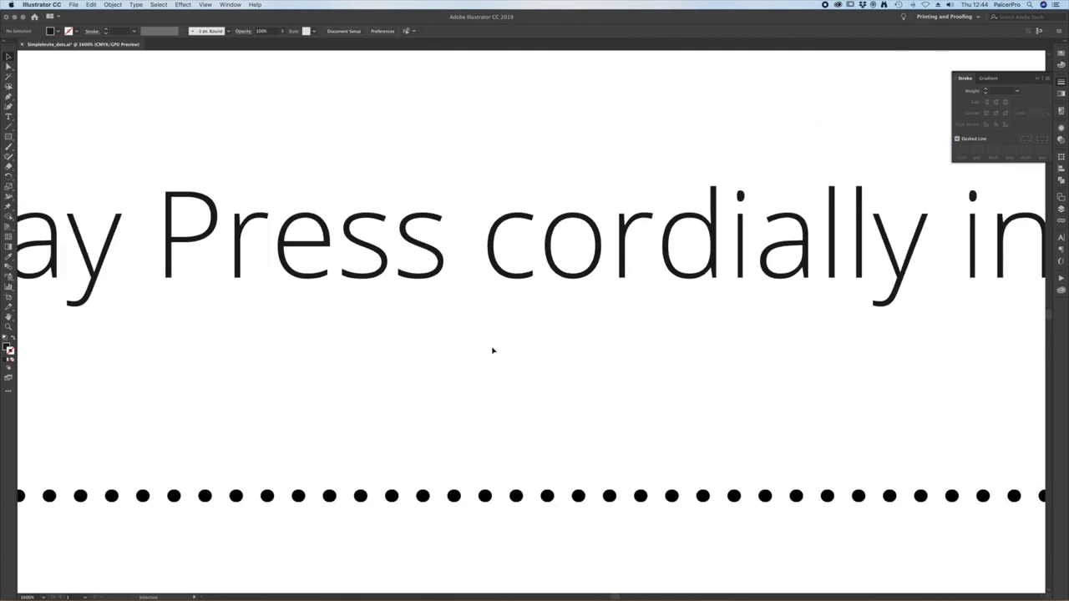
scroll(492, 351, down, 1)
scroll(493, 351, down, 9)
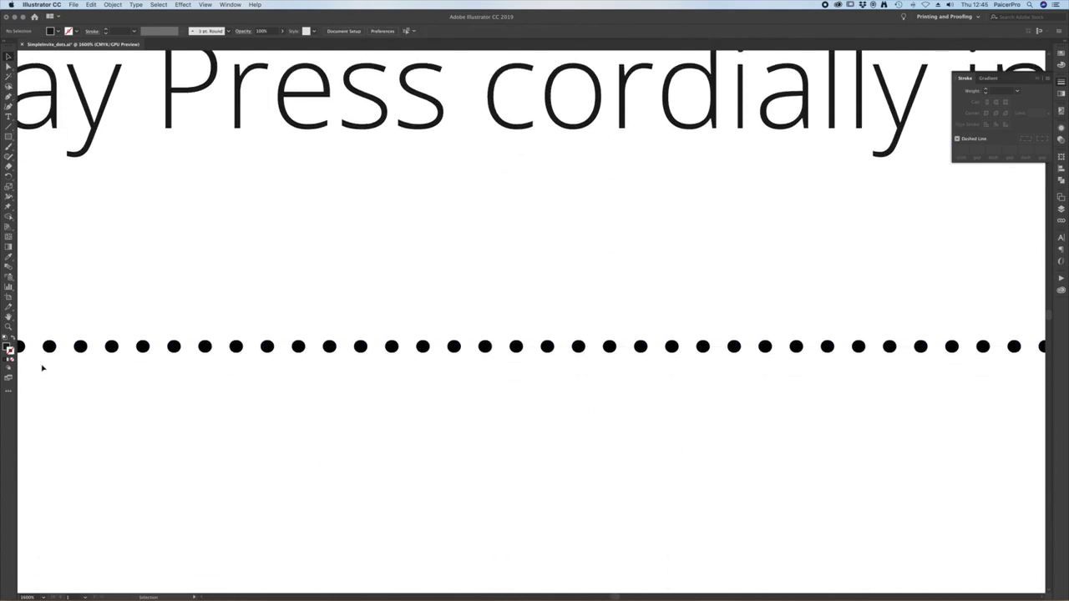
click(8, 327)
drag(245, 380, 417, 396)
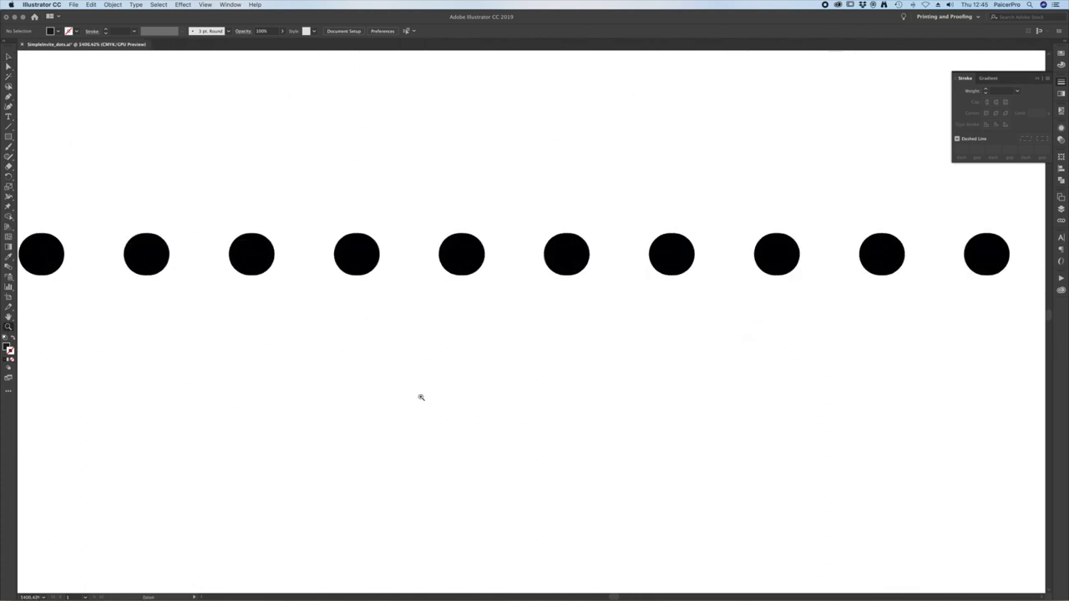
click(8, 57)
click(253, 255)
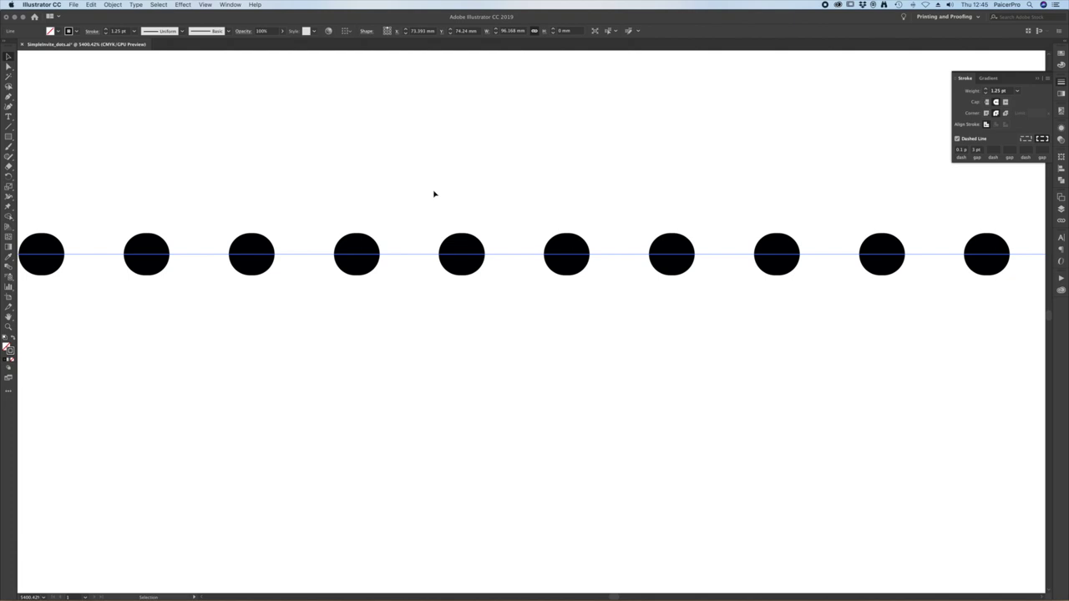
click(433, 194)
Step: Delete the 'Lyme Bay Press cordially invites :' heading and dotted line, then check the artboard size
key(super+0)
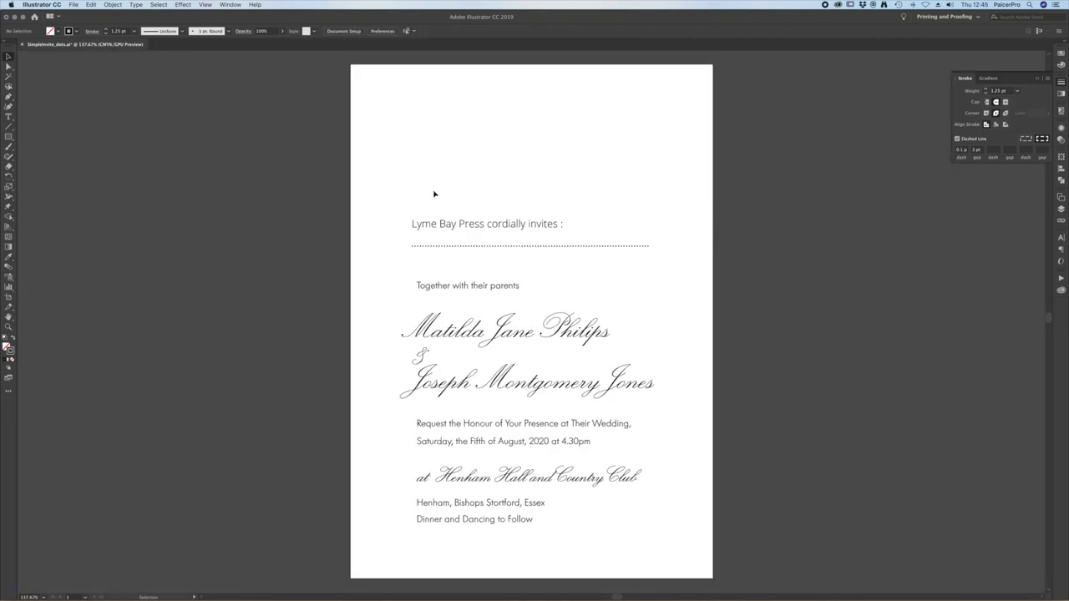
drag(390, 209, 673, 267)
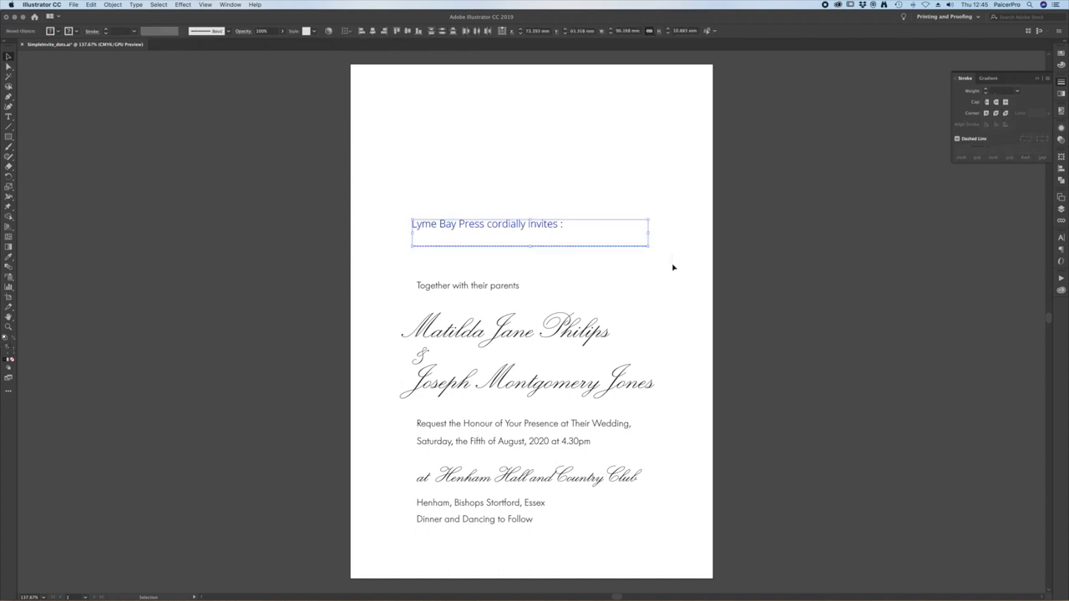
key(Delete)
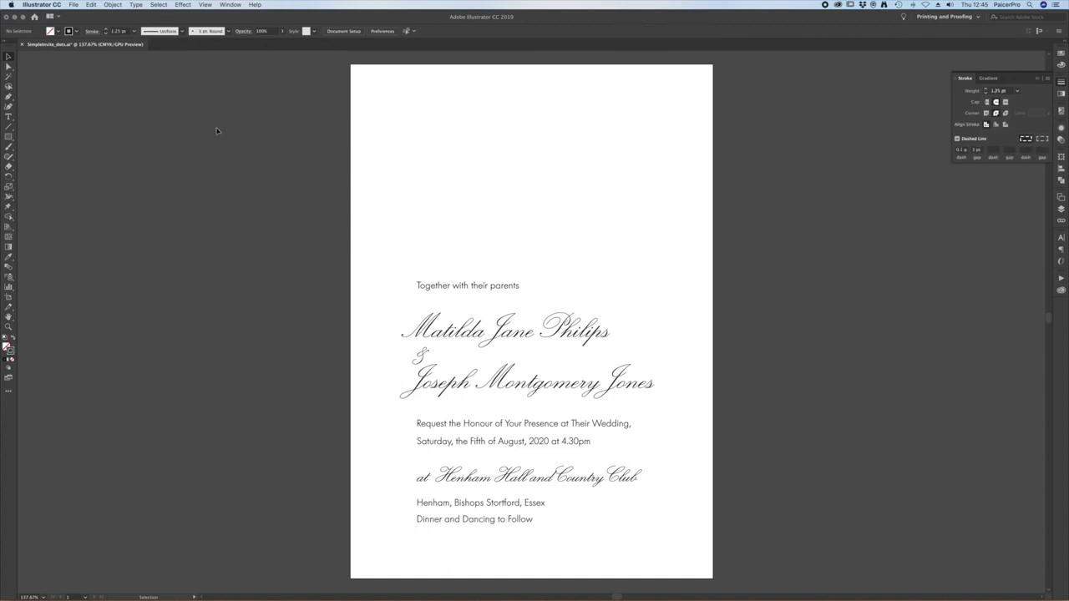
key(super+1)
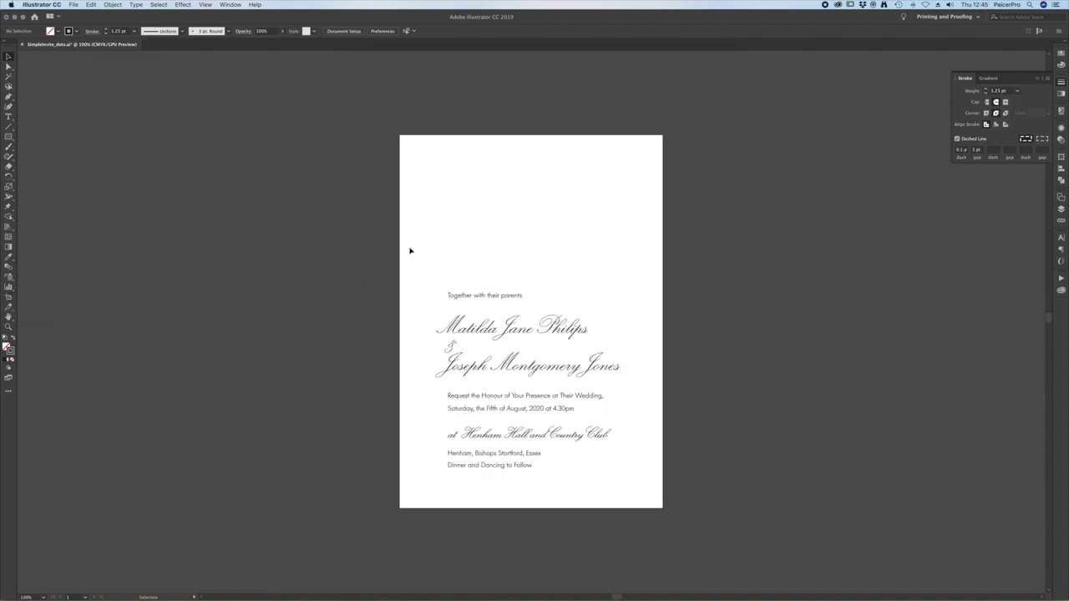
click(10, 301)
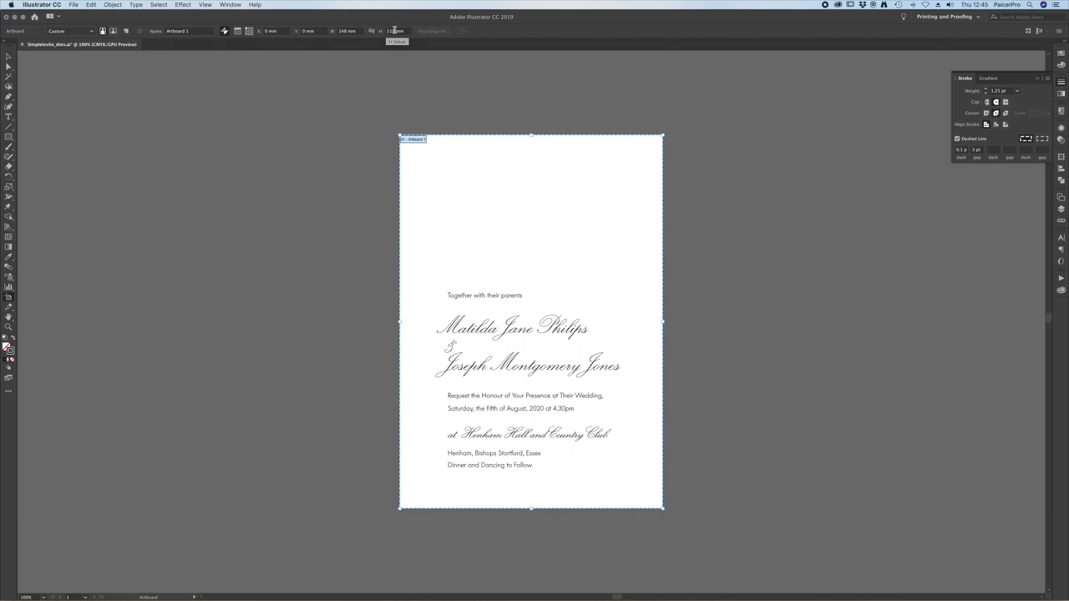
click(9, 57)
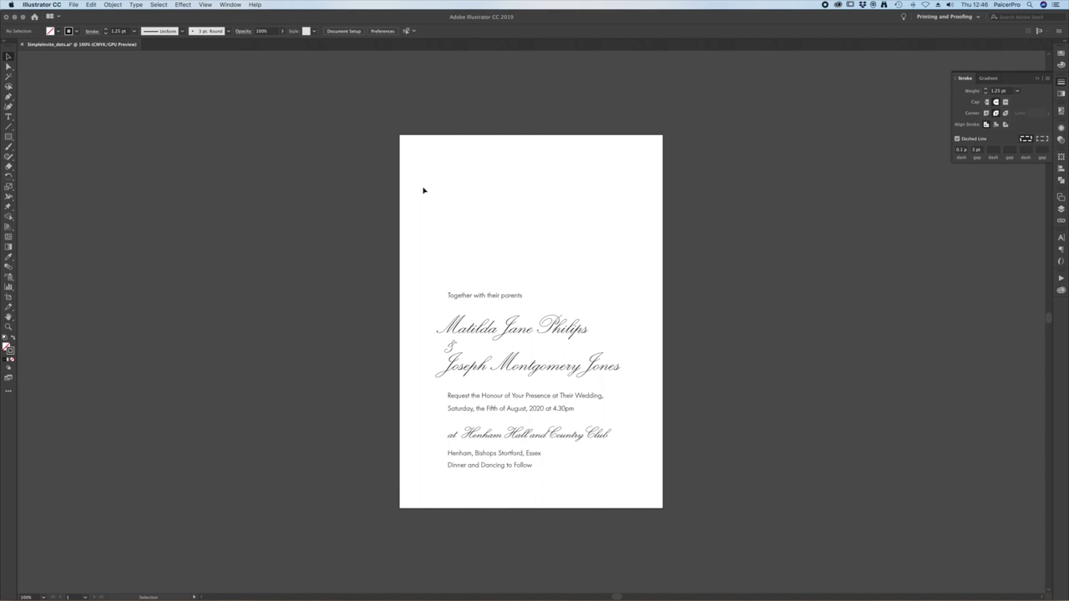
Step: Draw a rectangle covering the 148 × 210 mm artboard and create trim marks around it
click(10, 137)
mouse_move(399, 133)
mouse_down()
mouse_move(494, 216)
mouse_move(665, 508)
mouse_up()
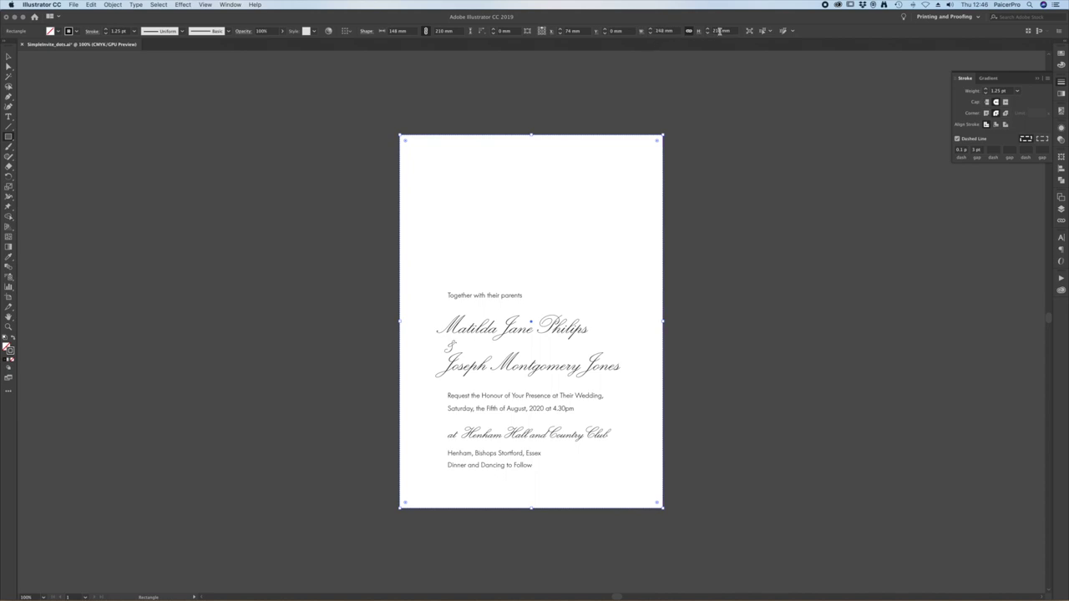
click(540, 29)
click(9, 56)
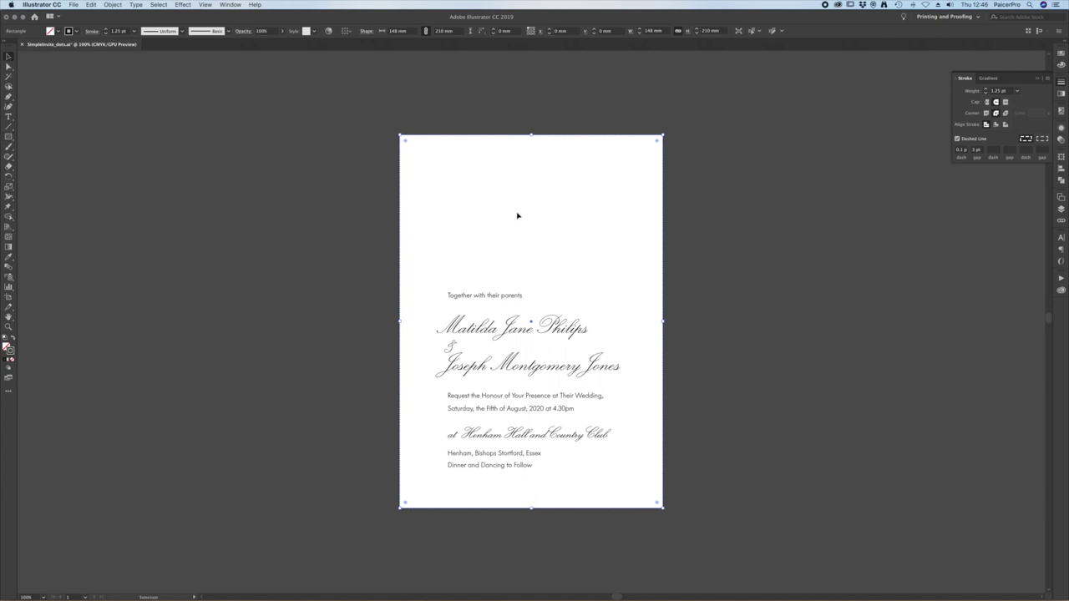
click(114, 5)
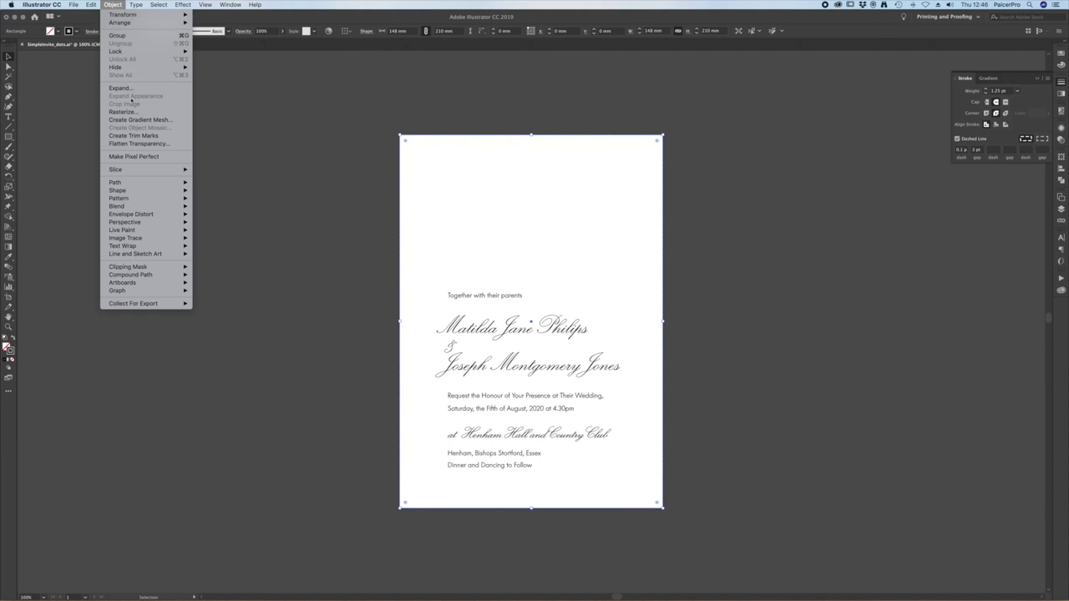
click(136, 138)
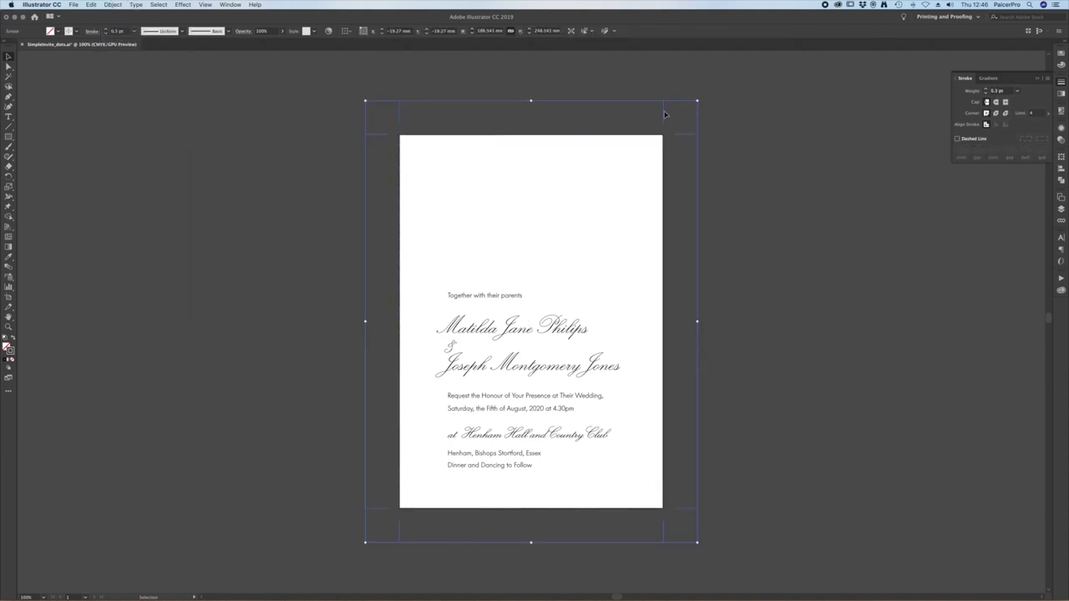
Step: Set the page-sized rectangle's stroke to None
click(741, 190)
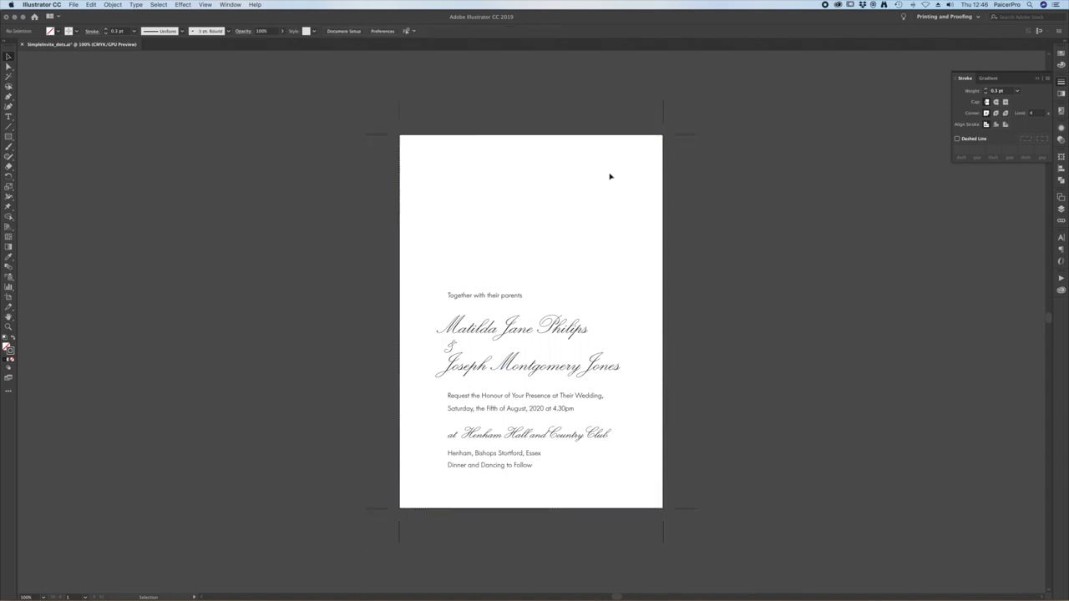
click(657, 136)
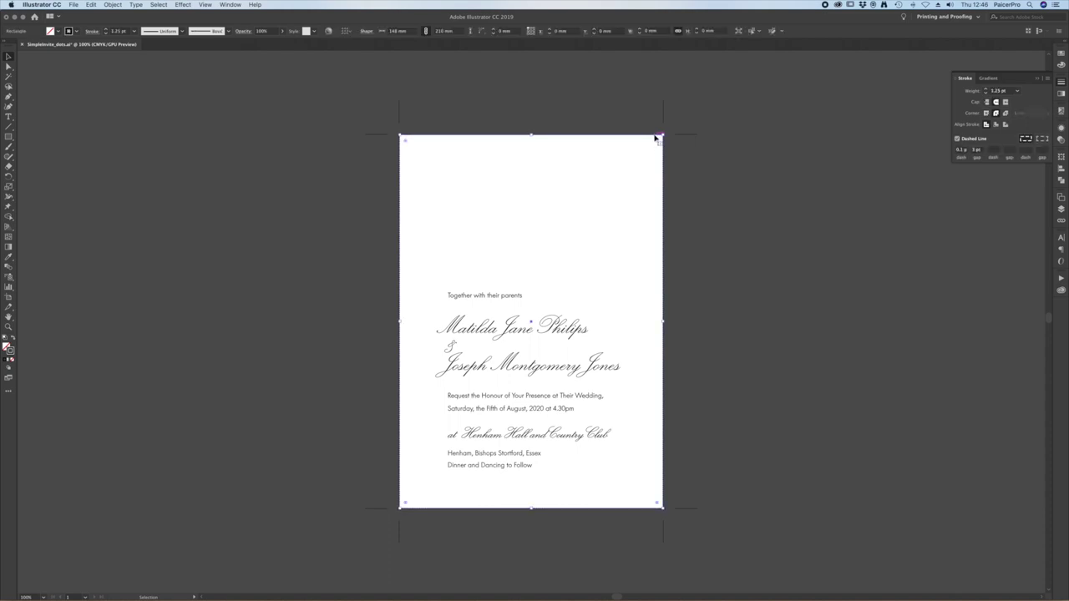
click(1061, 65)
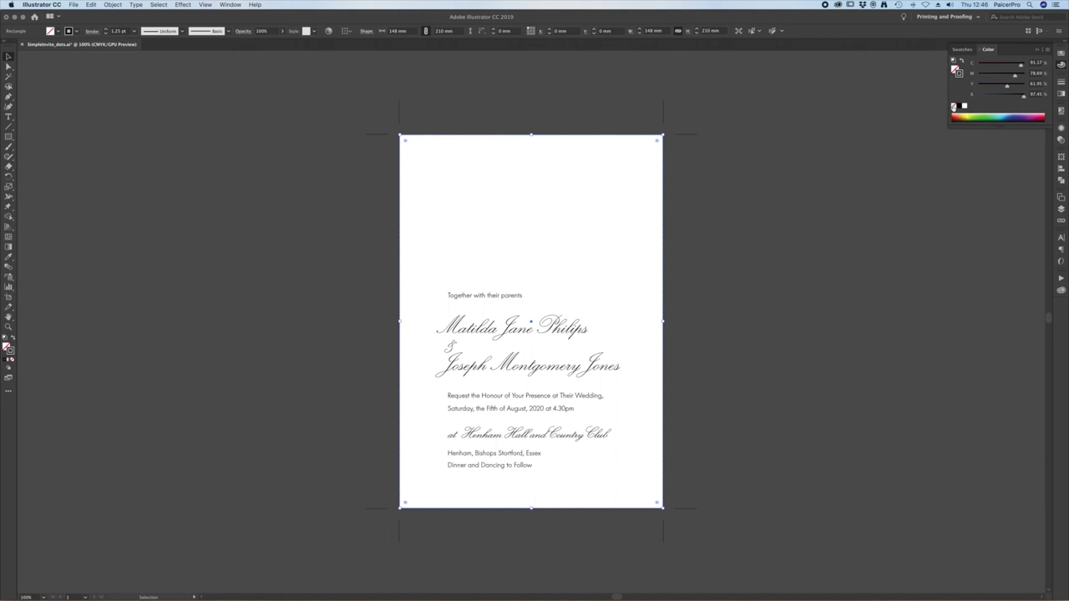
click(954, 106)
click(601, 182)
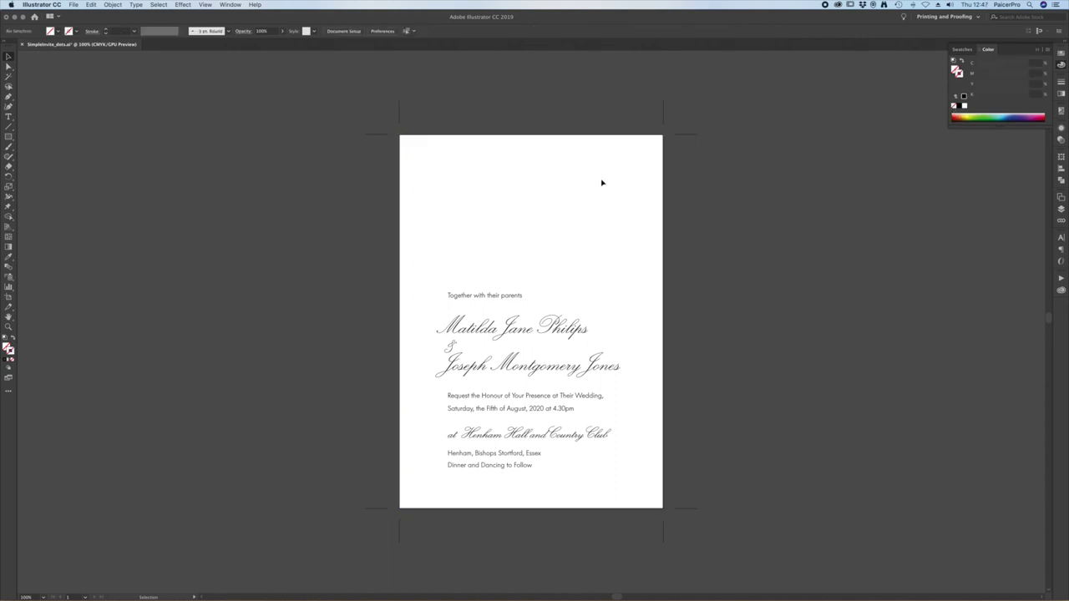
click(607, 144)
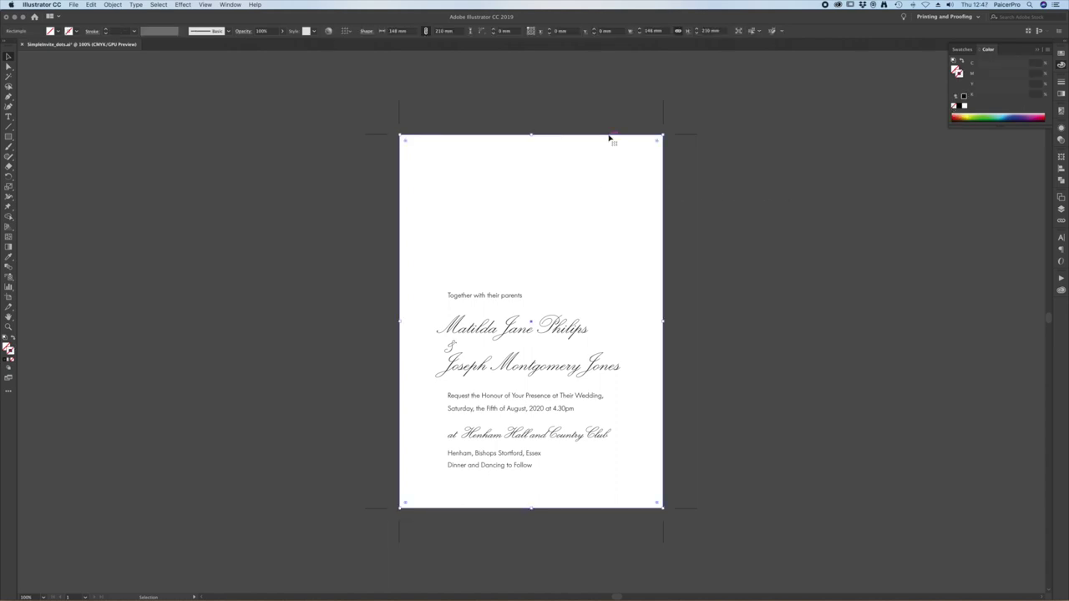
key(super+2)
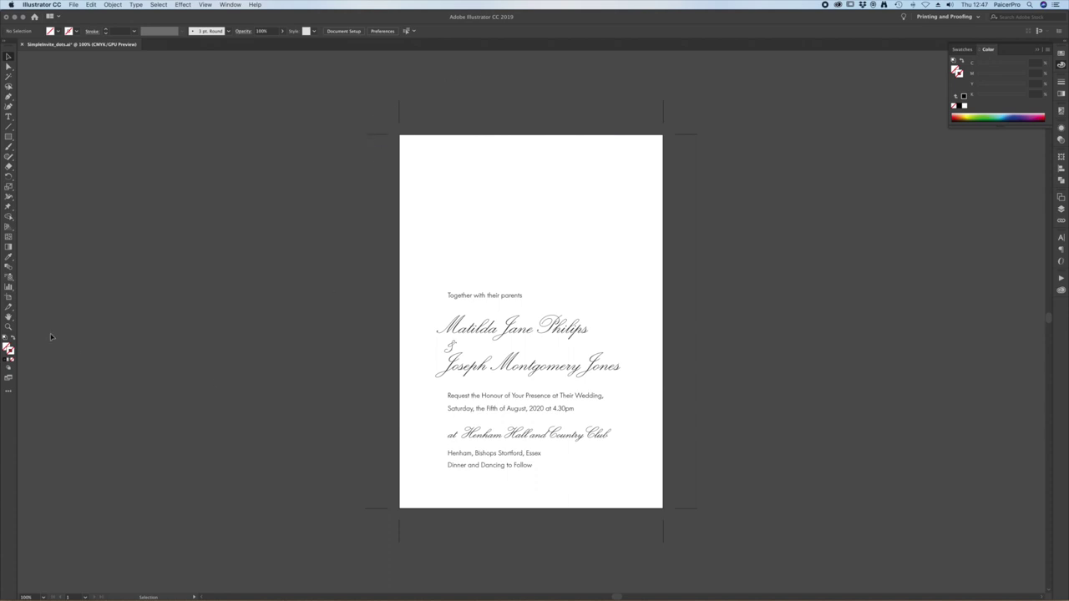
Step: Drag the artboard's bottom-left and top-right corners outward past the trim marks
click(8, 298)
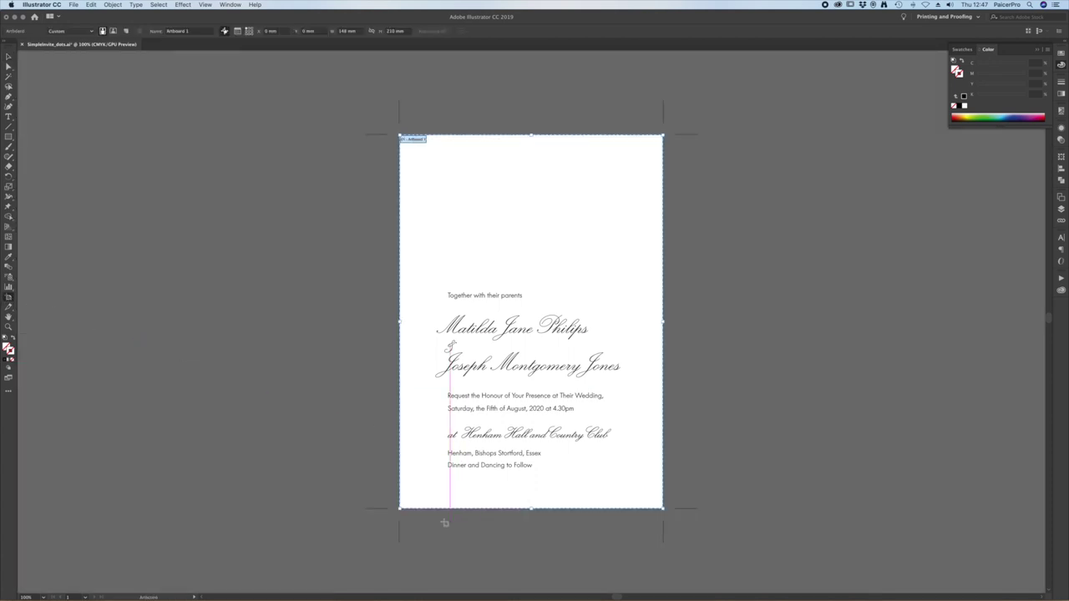
drag(399, 509, 361, 550)
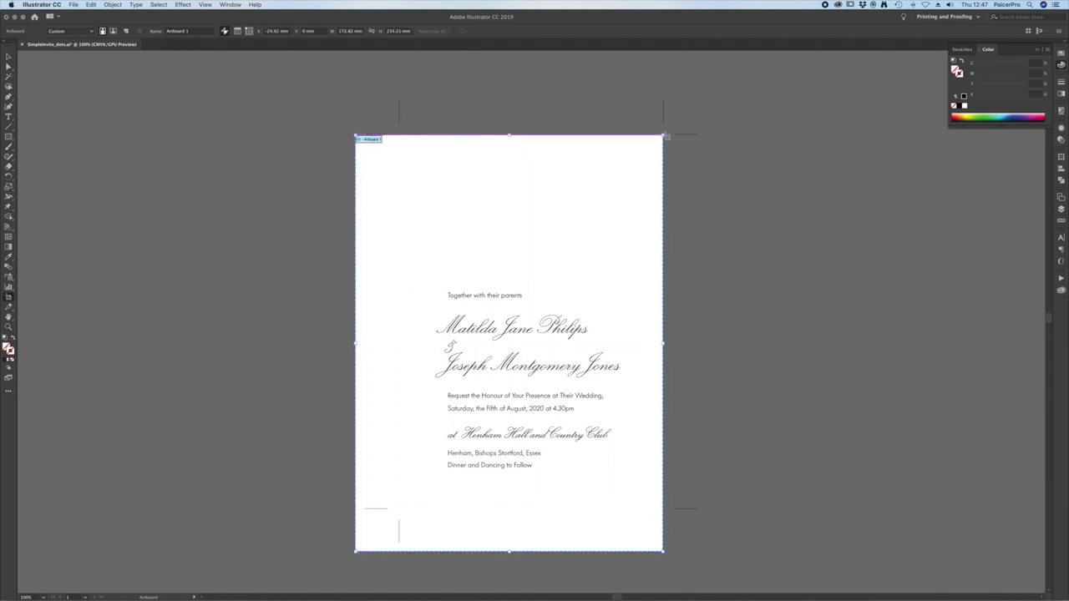
drag(663, 134, 715, 91)
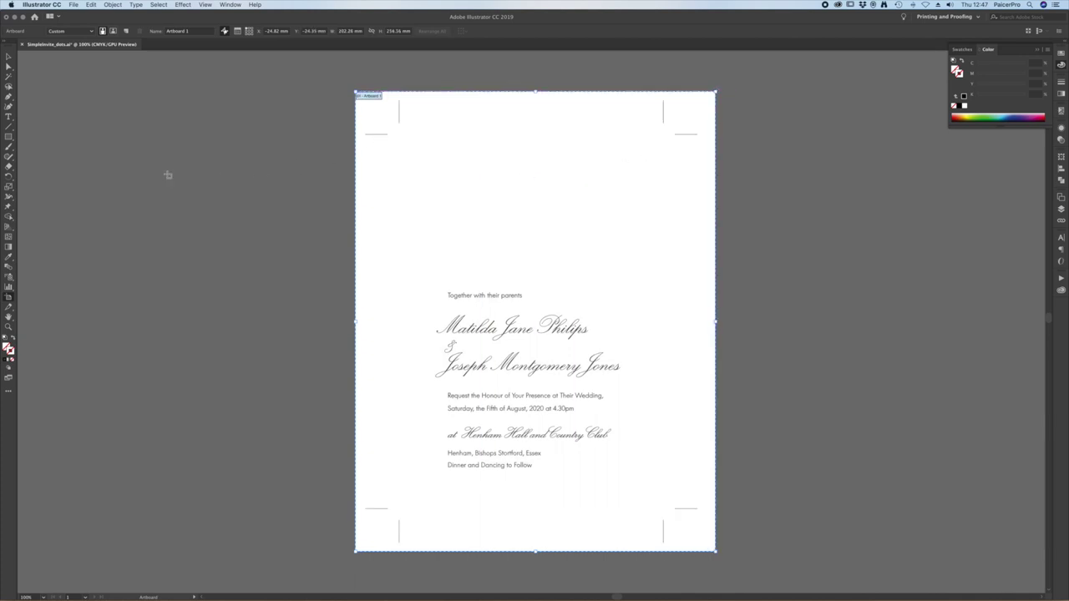
click(9, 57)
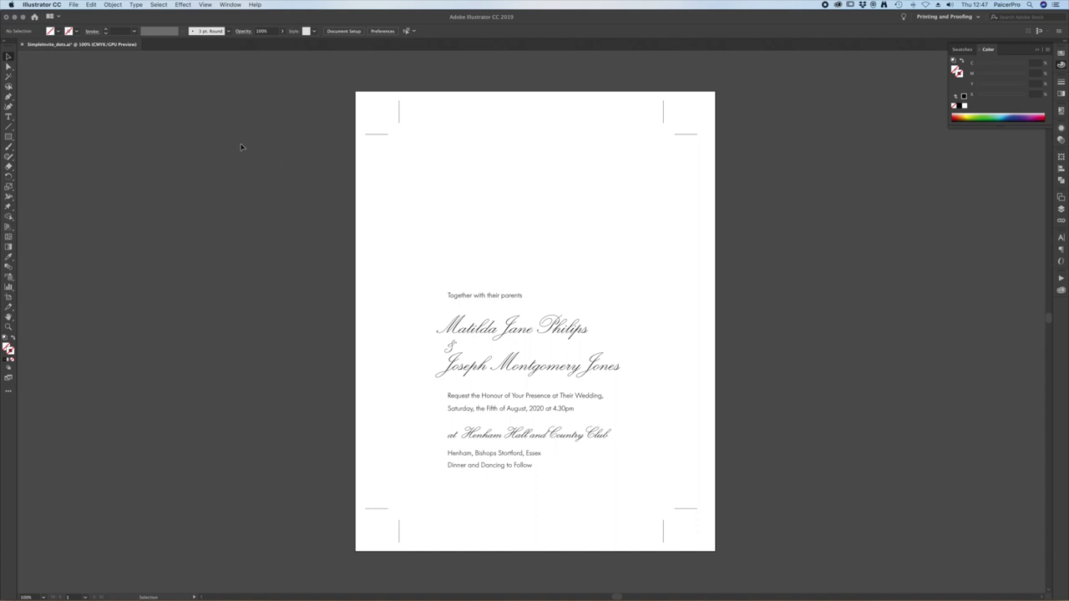
Step: Make the trim marks CMYK black with a 0.75 pt stroke and save the invitation
click(382, 135)
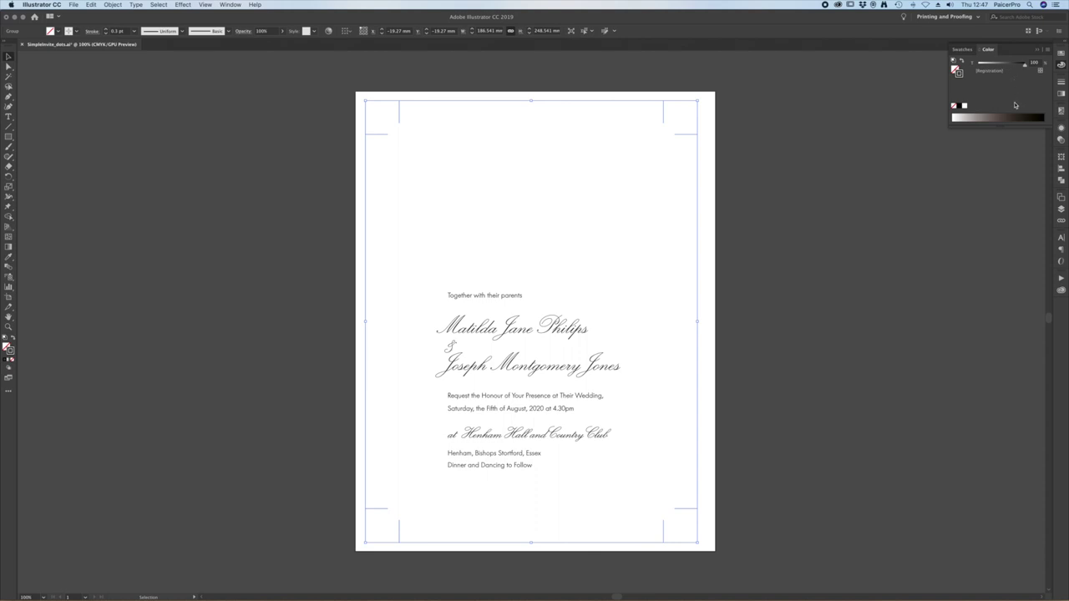
click(959, 106)
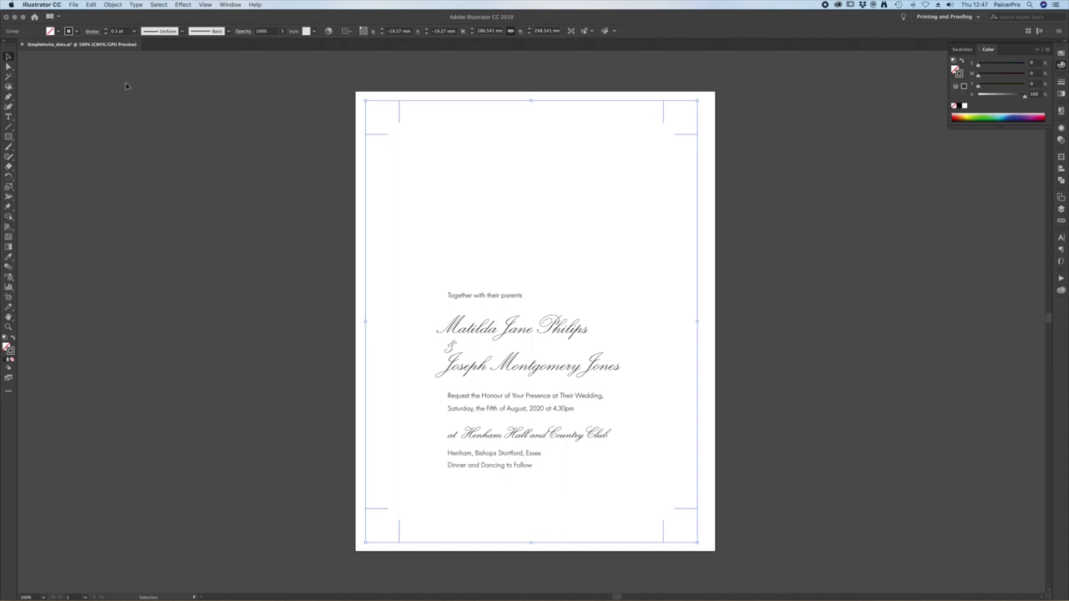
click(134, 32)
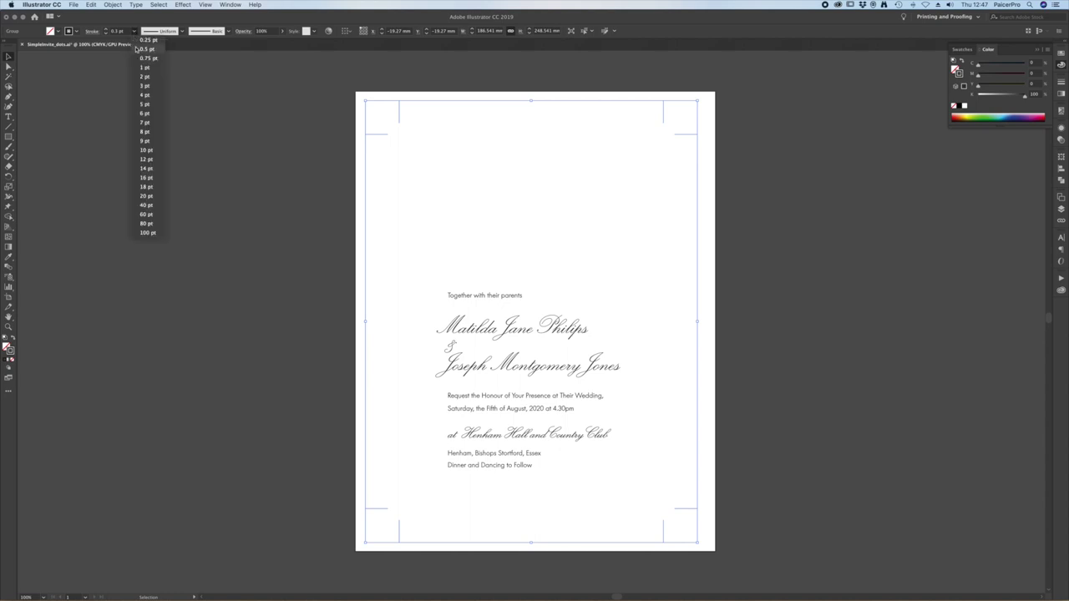
click(136, 48)
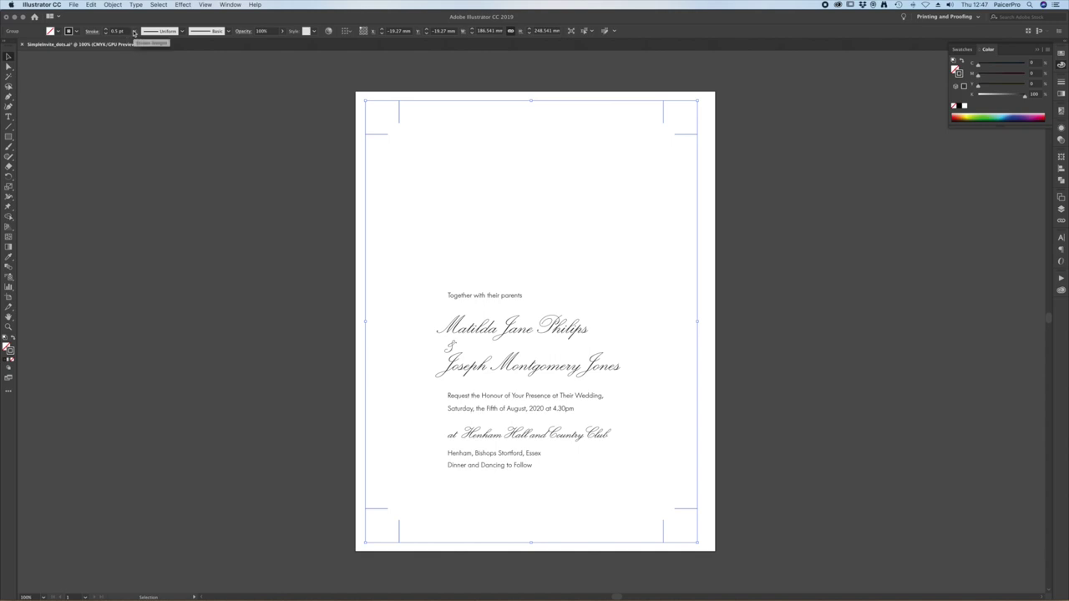
click(134, 32)
click(138, 58)
click(264, 186)
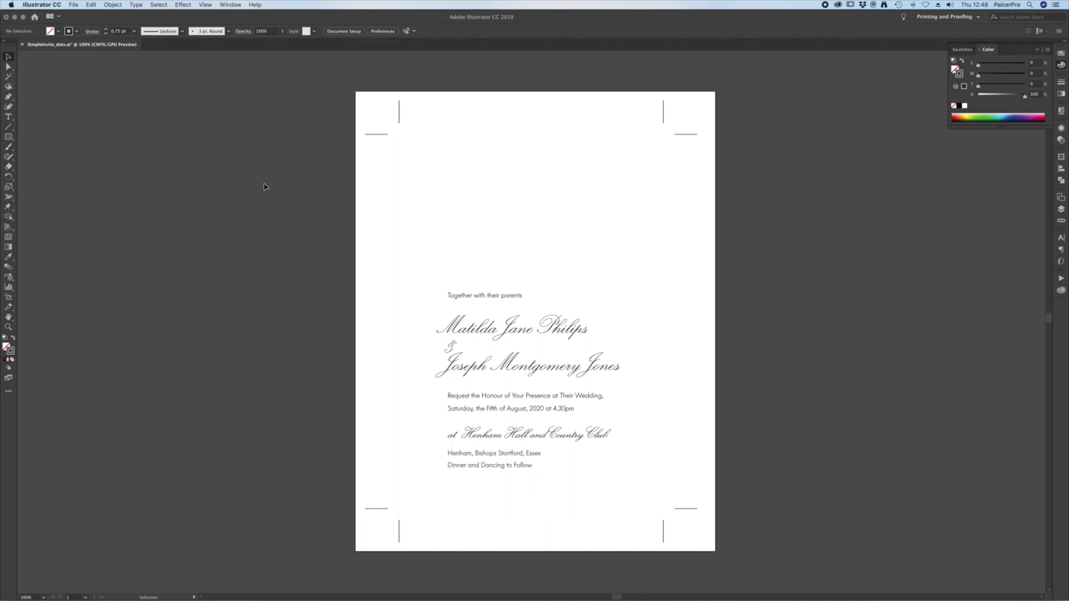
click(74, 5)
click(80, 66)
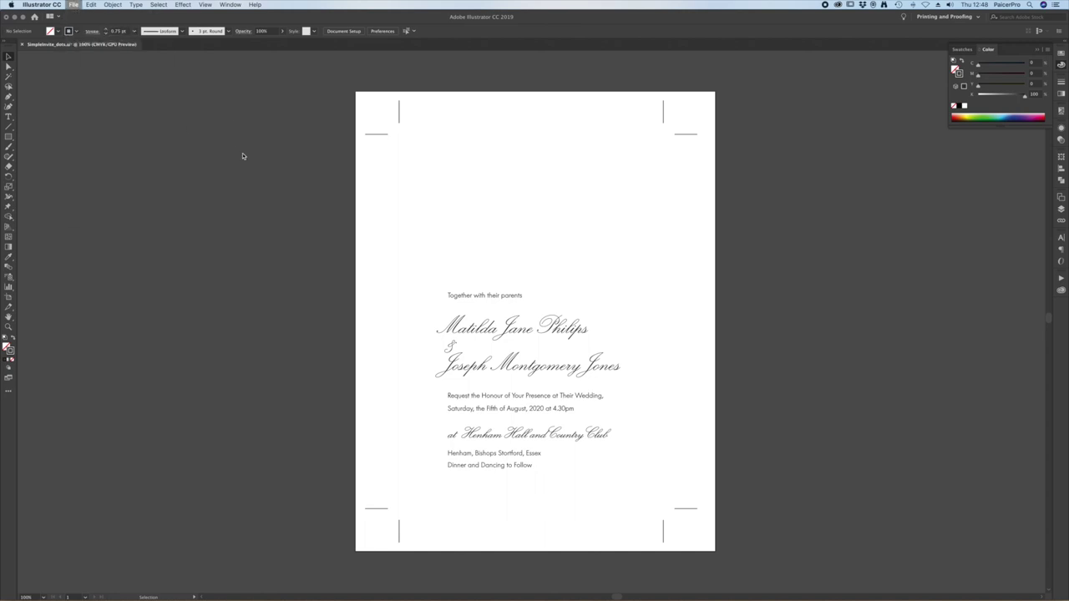